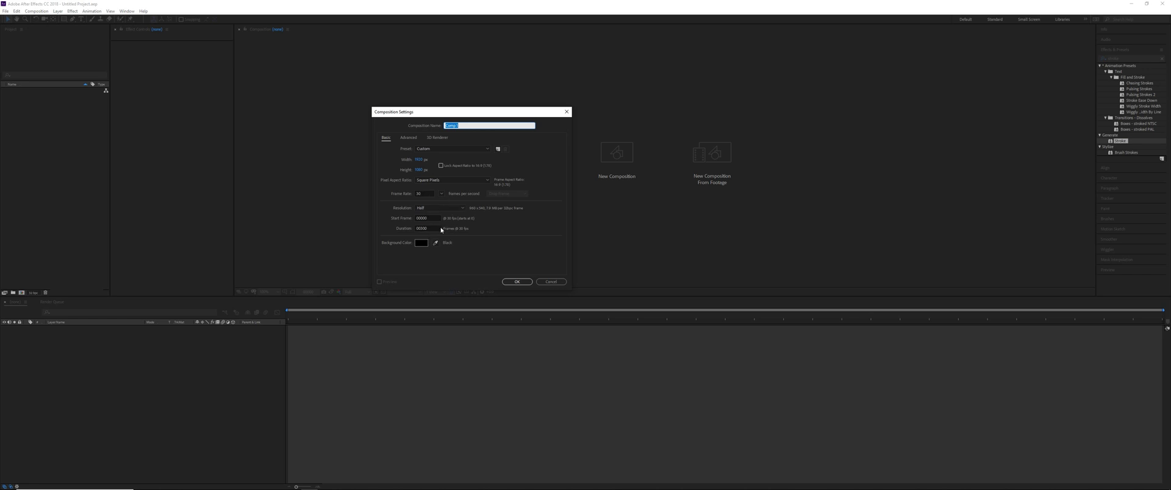
Create Comp 1 with the default settings and fit the frame in the viewer.
click(518, 282)
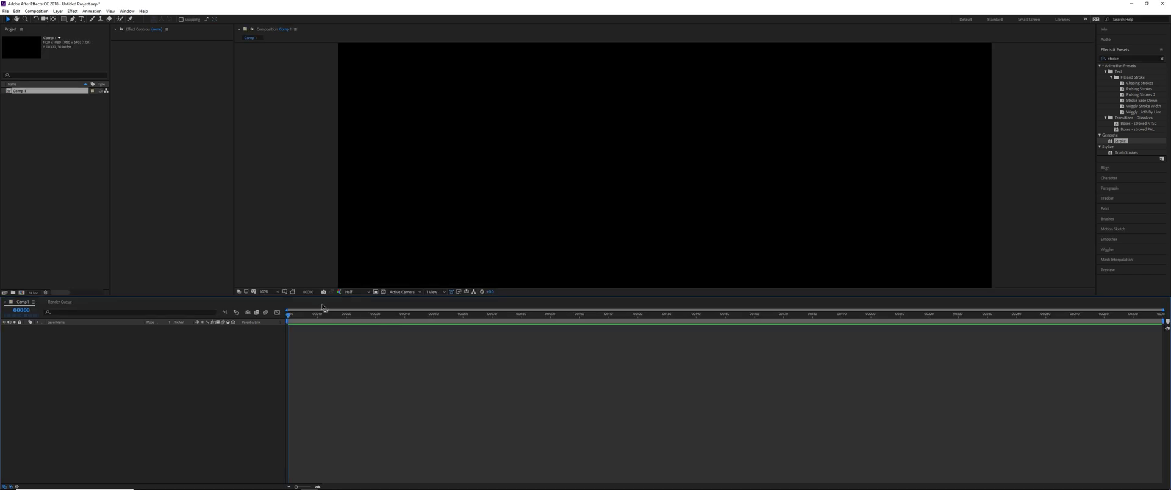
click(269, 292)
Type a two-line text layer reading 'Letter' and 'Tracing' in the composition.
click(278, 410)
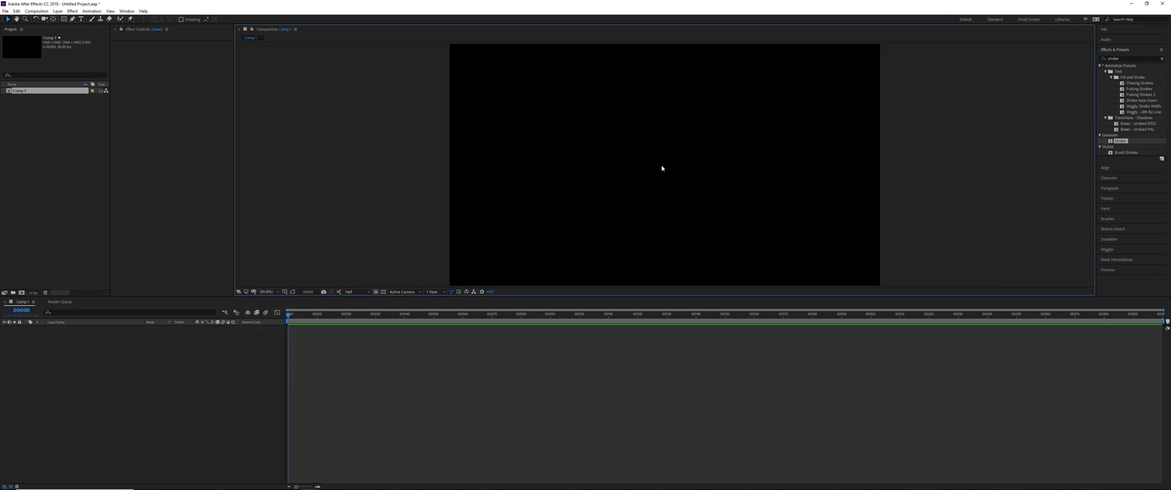
key(ctrl+t)
click(576, 153)
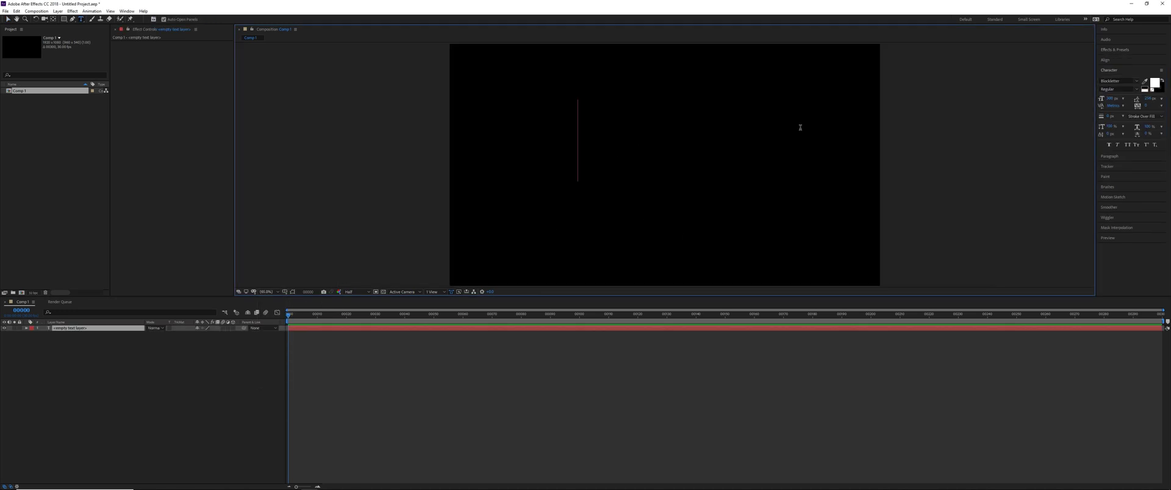
text(Letter)
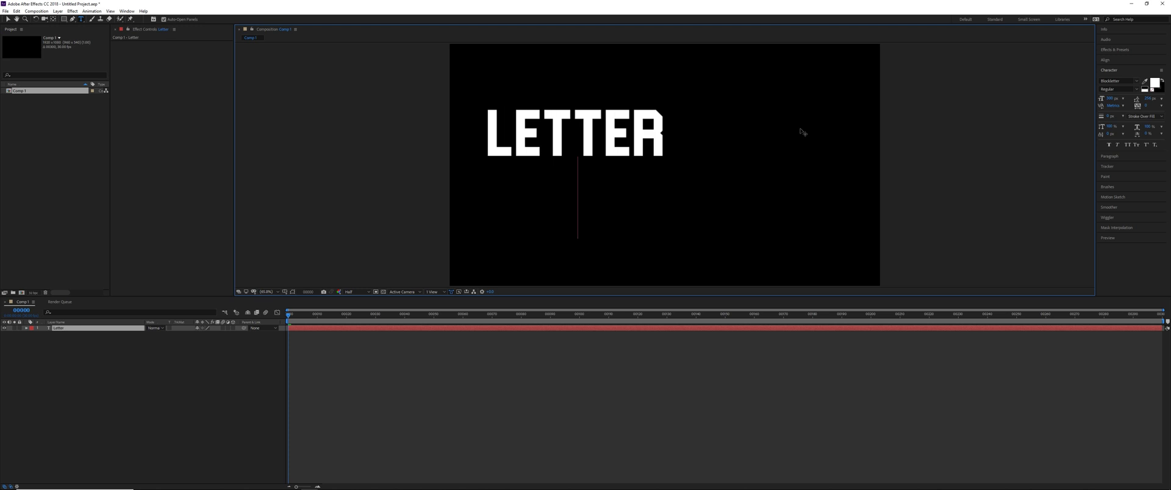
key(Return)
text(Tracing)
key(KP_Enter)
Centre the text in the frame and filter Effects & Presets for stroke.
key(ctrl+Home)
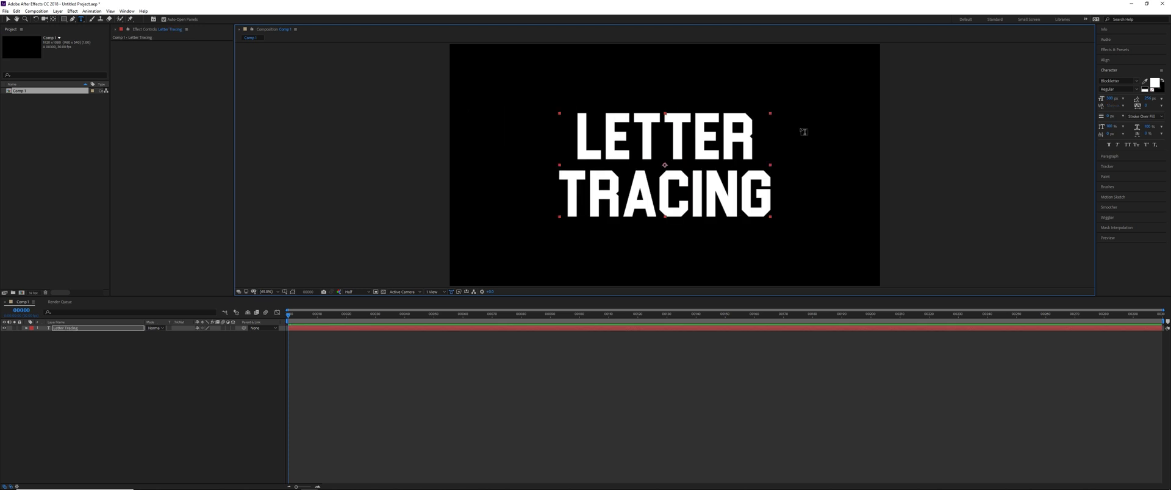
key(v)
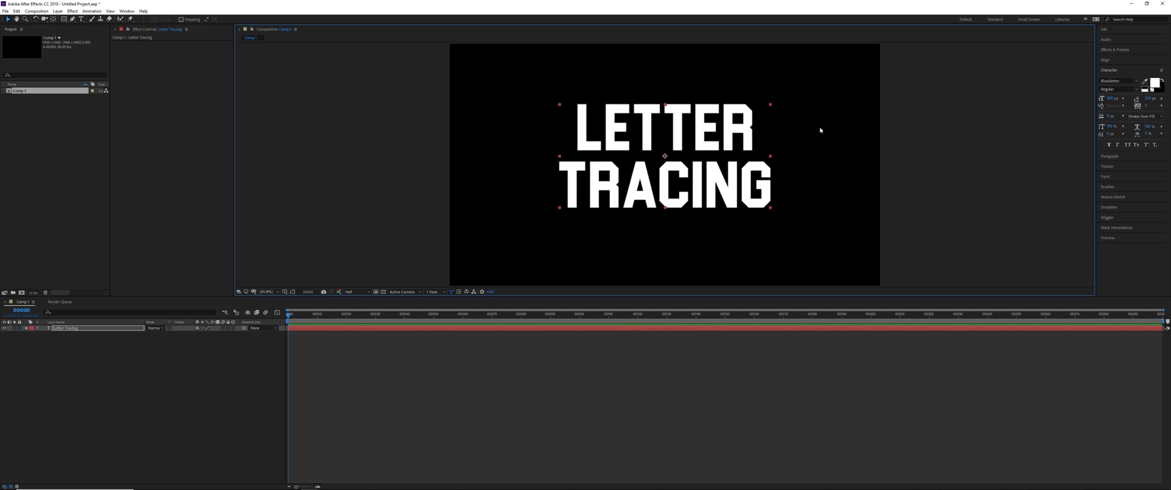
click(1116, 50)
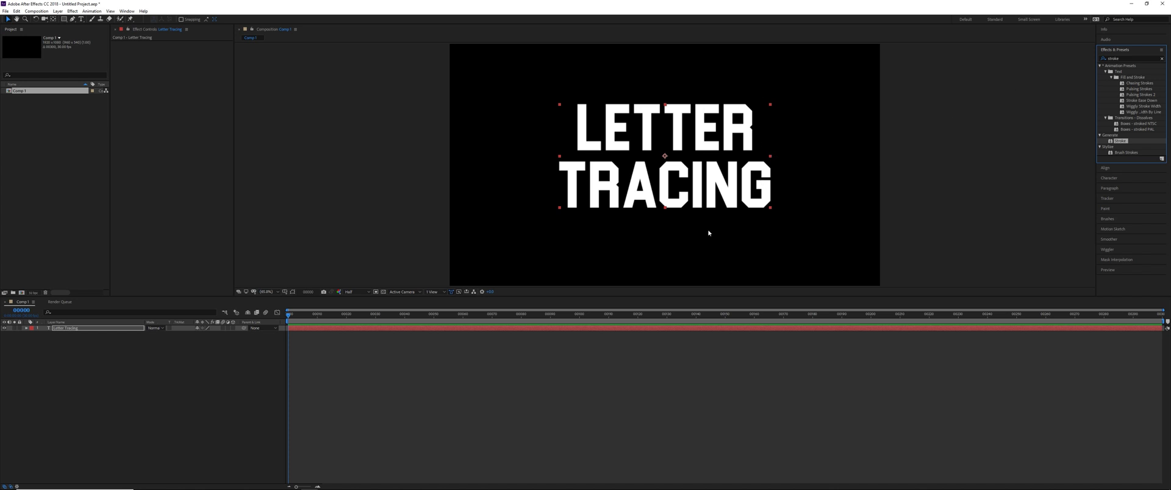
Create masks from the Letter Tracing text layer's letters.
click(122, 330)
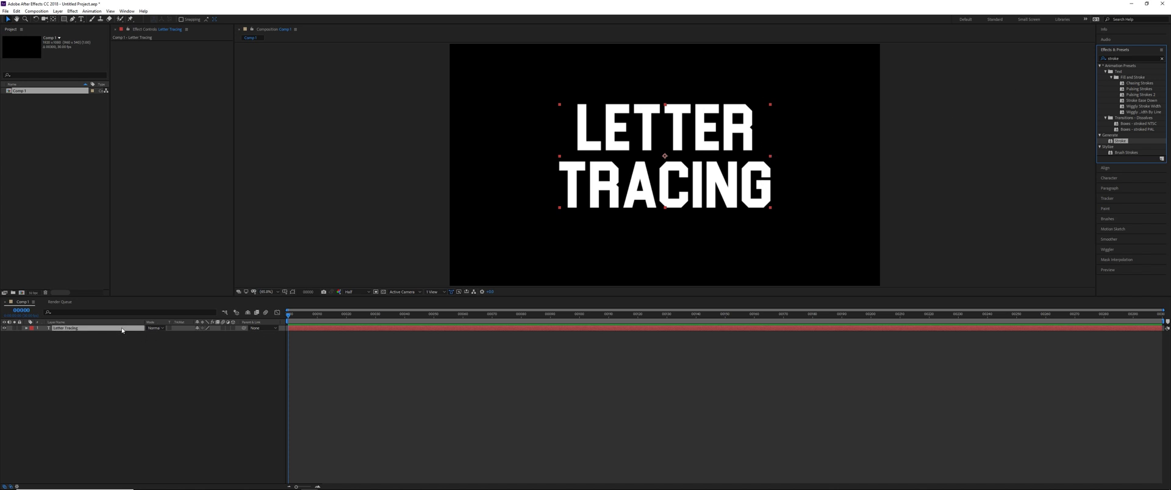
right_click(82, 329)
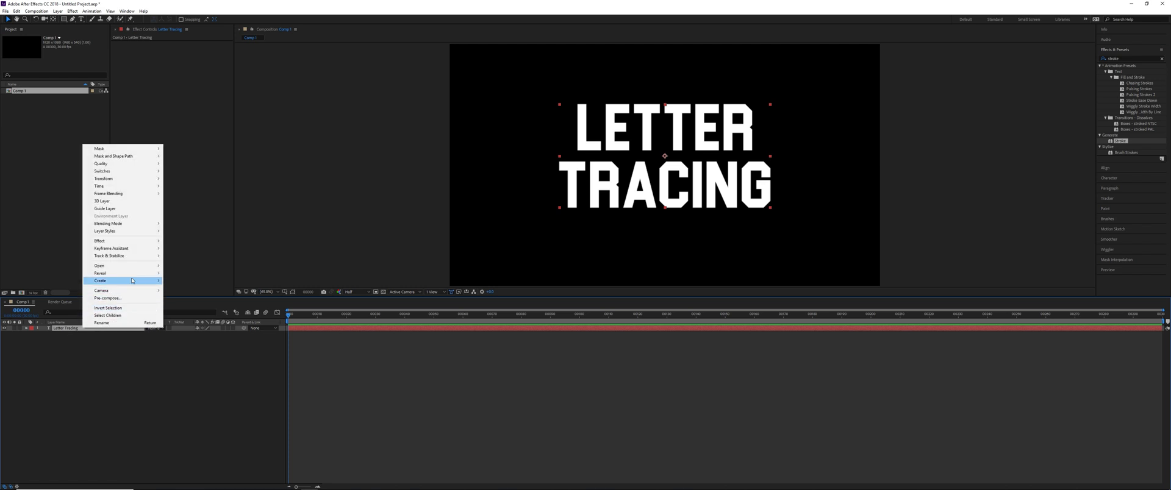
mouse_move(150, 282)
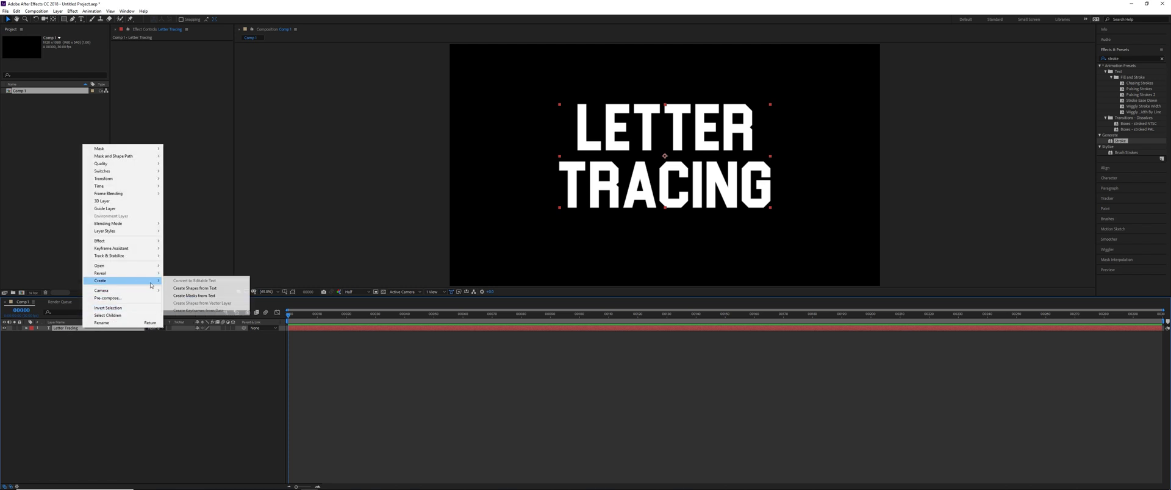
click(225, 297)
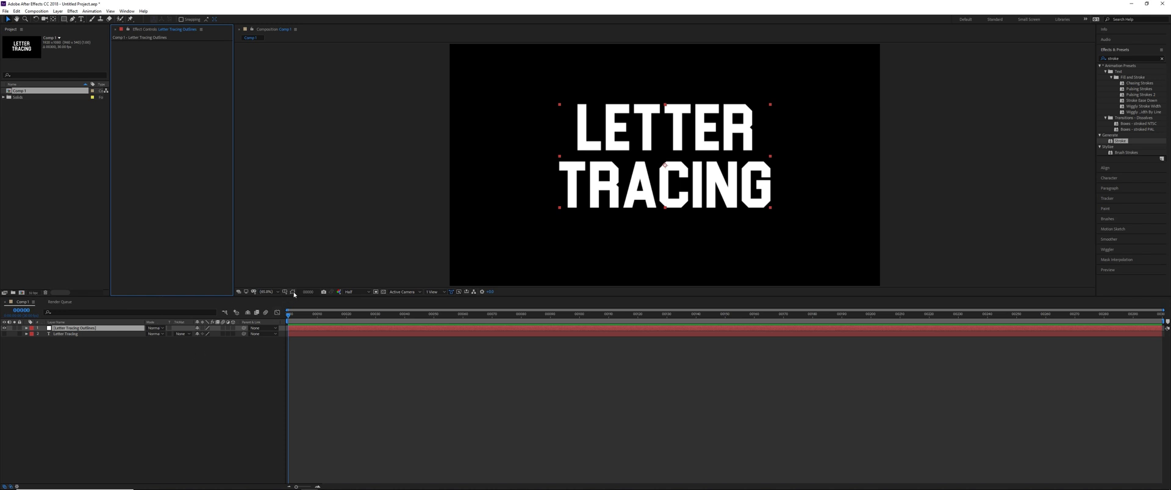
Zoom to 100% then 200% and pan across the letters to inspect the mask paths.
click(524, 190)
key(period)
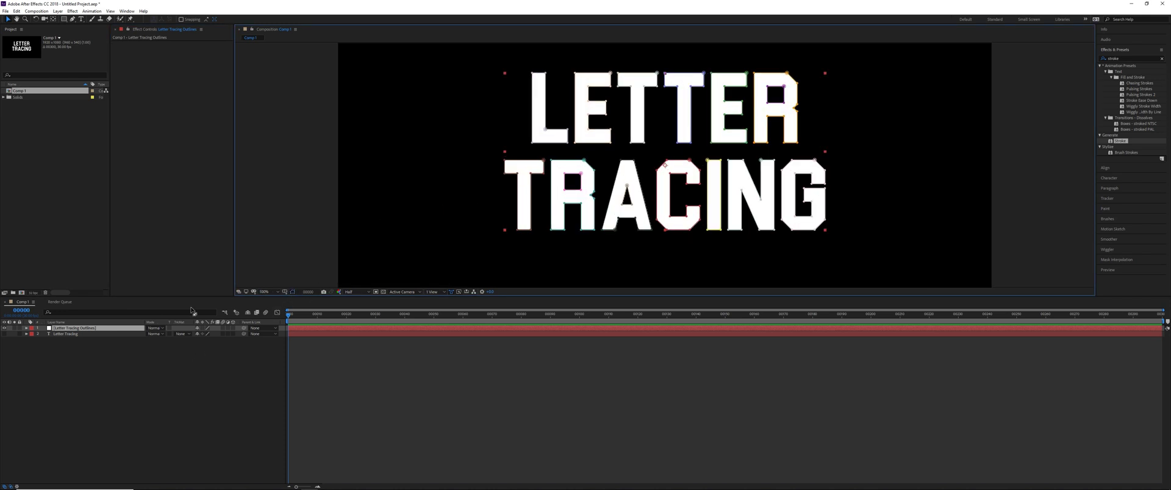
key(m)
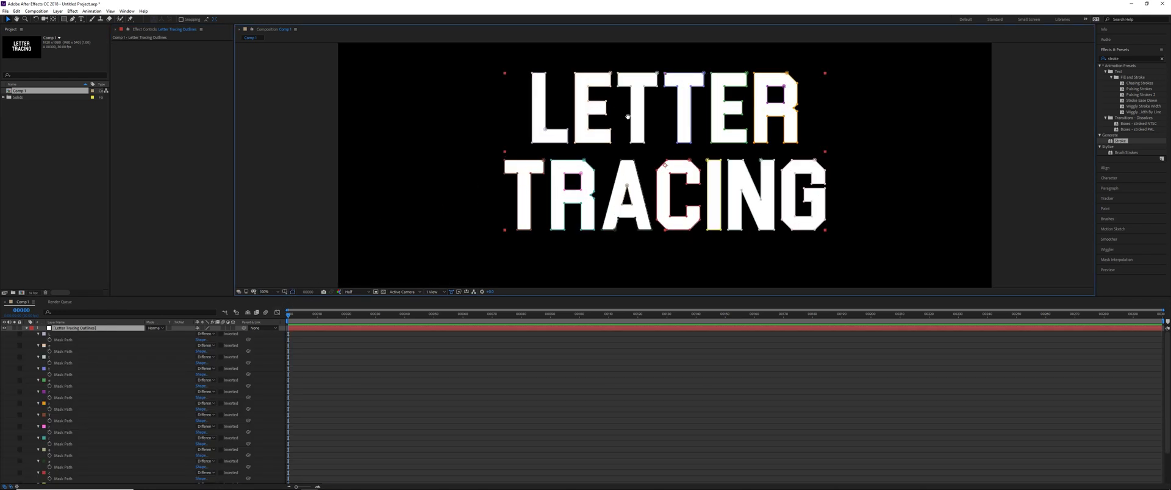
drag(581, 104, 636, 142)
key(period)
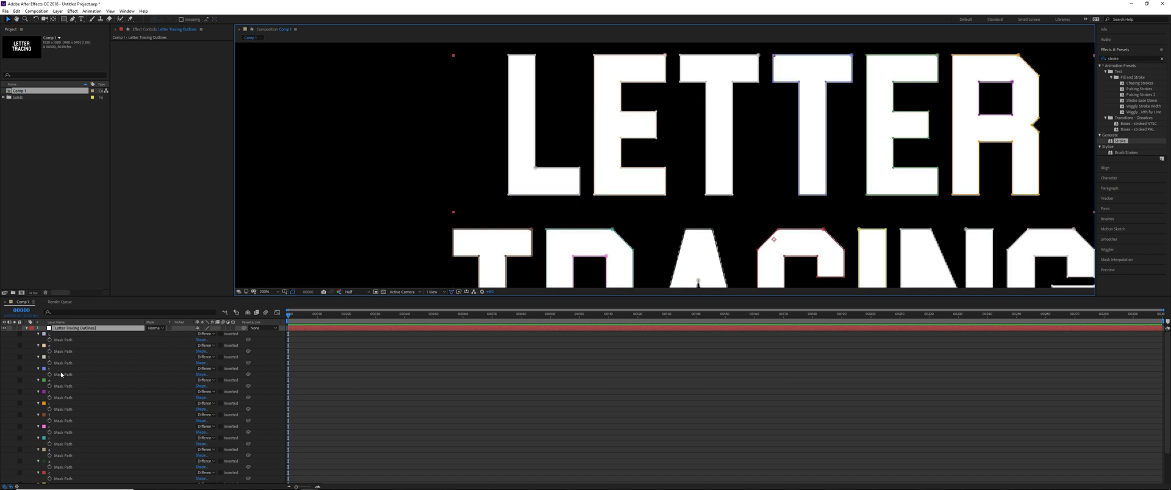
drag(705, 133, 507, 160)
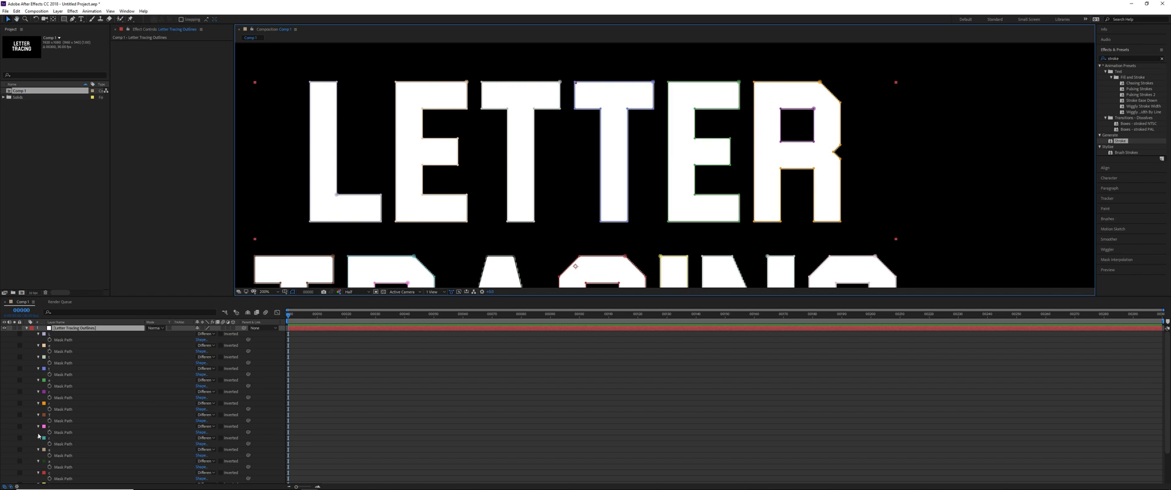
drag(776, 171, 600, 169)
scroll(591, 81, up, 2)
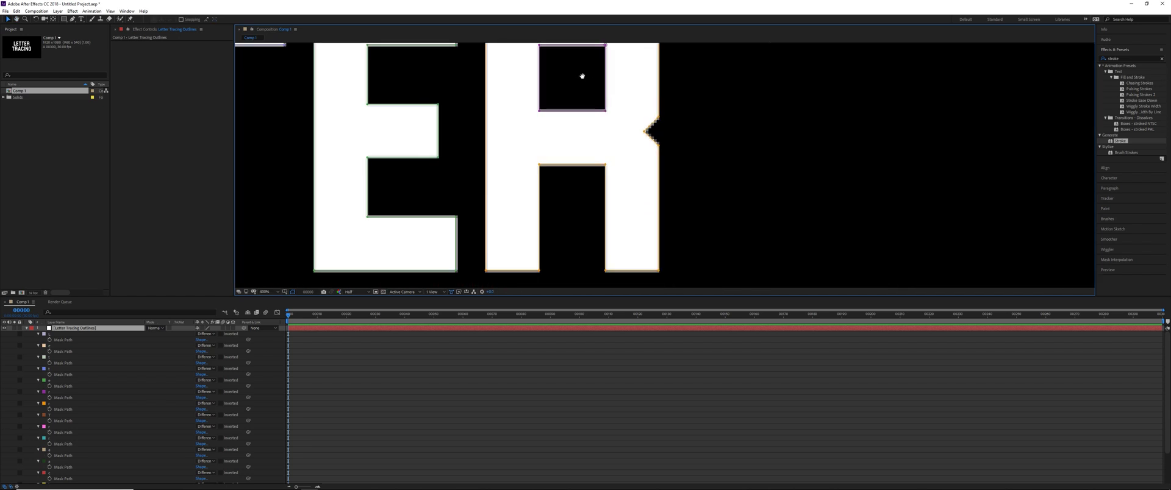
Test-nudge the R's inner square mask, undo it, and collapse the mask list.
key(v)
drag(665, 97, 745, 163)
key(comma)
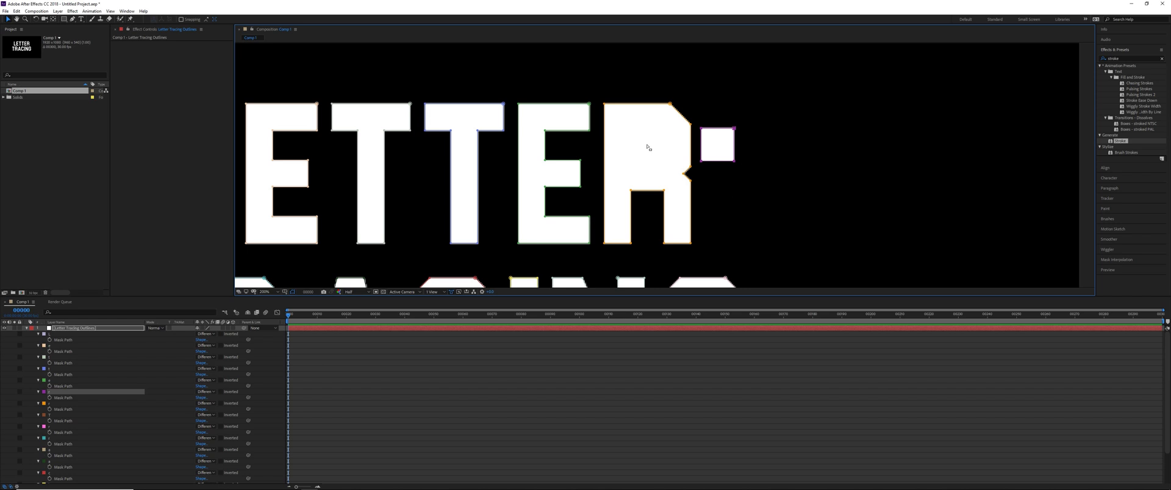
key(ctrl+z)
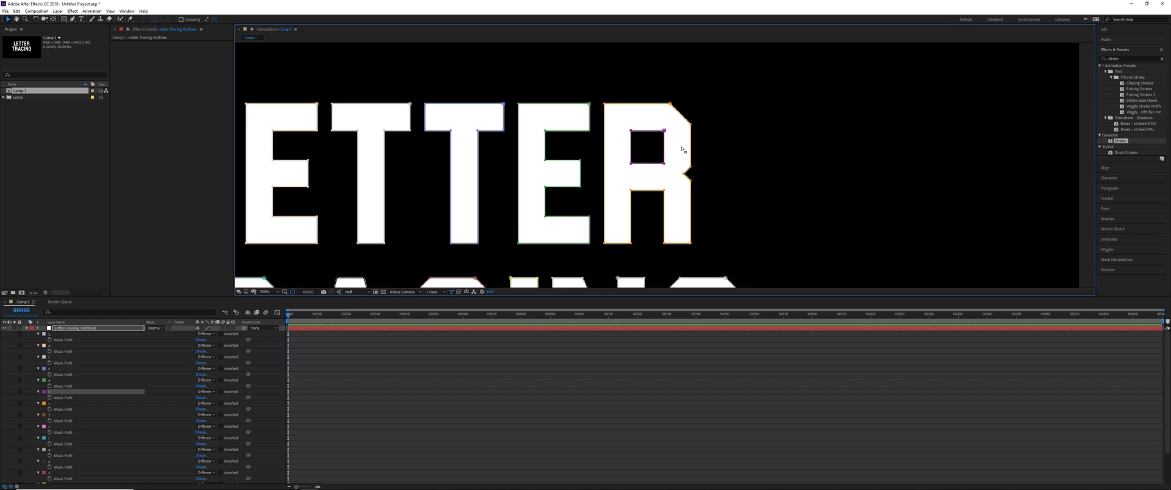
scroll(680, 152, down, 1)
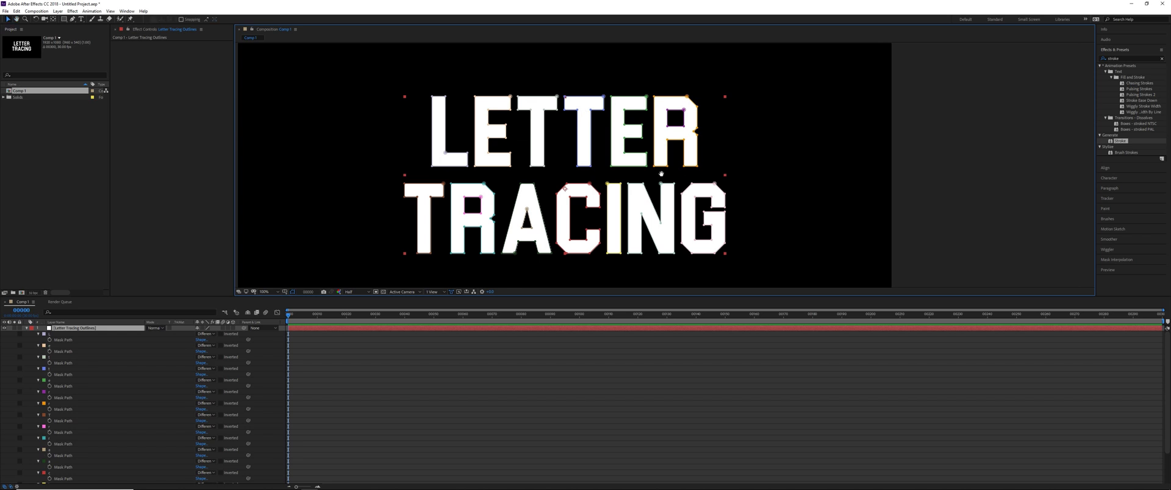
click(25, 329)
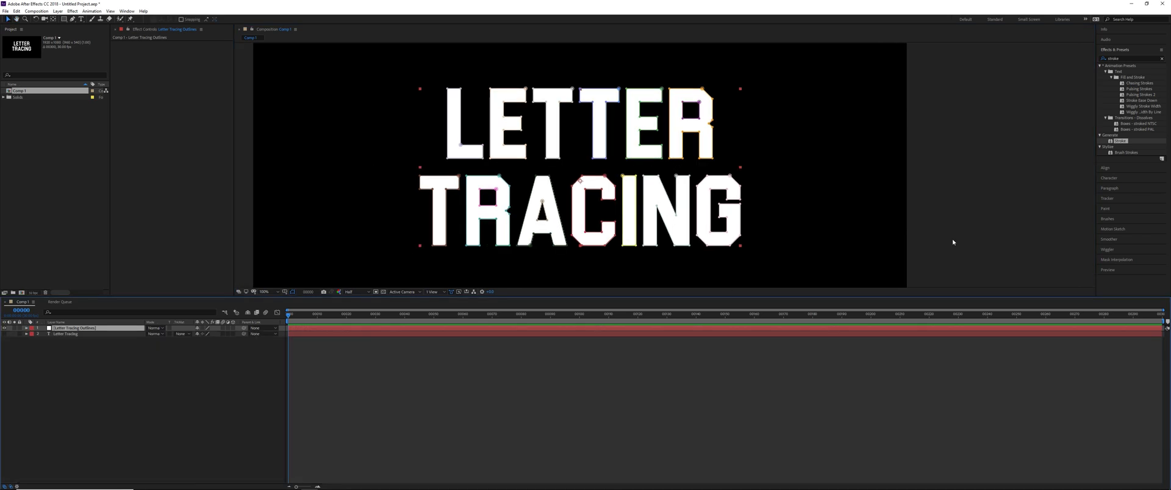
Apply the Stroke effect to the outlines layer, stroking all masks.
mouse_move(1128, 143)
mouse_down()
mouse_move(1079, 114)
mouse_move(153, 137)
mouse_up()
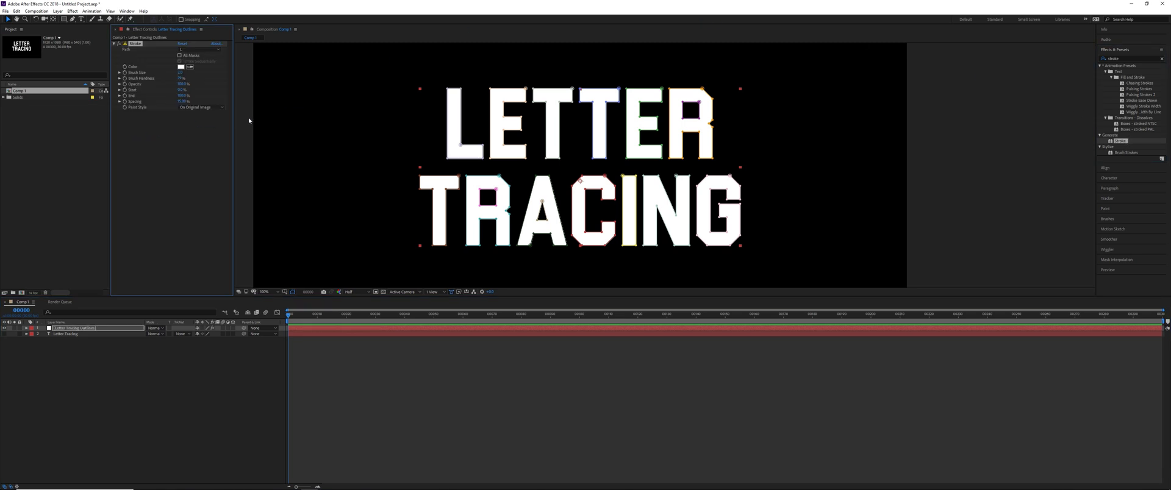
click(188, 49)
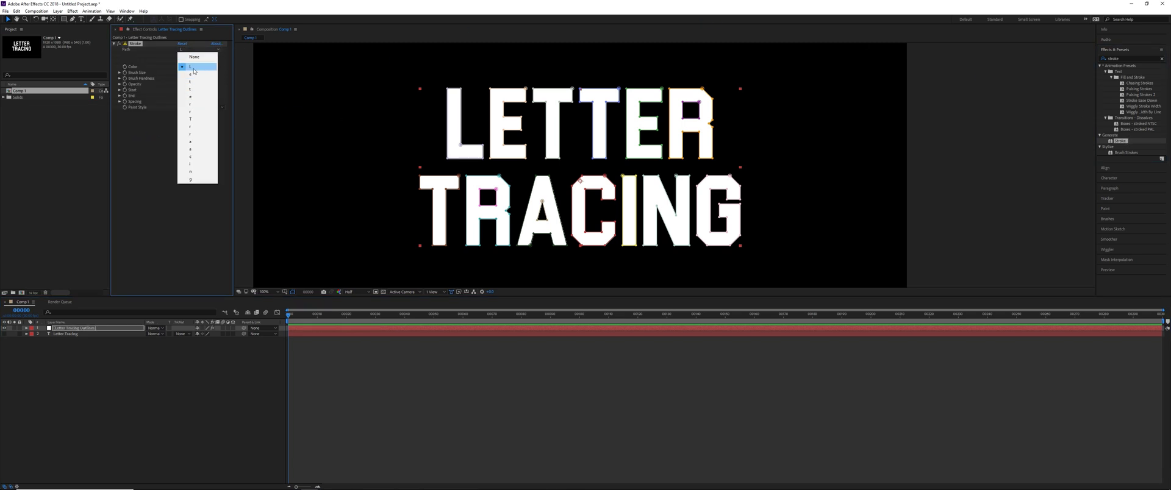
click(183, 65)
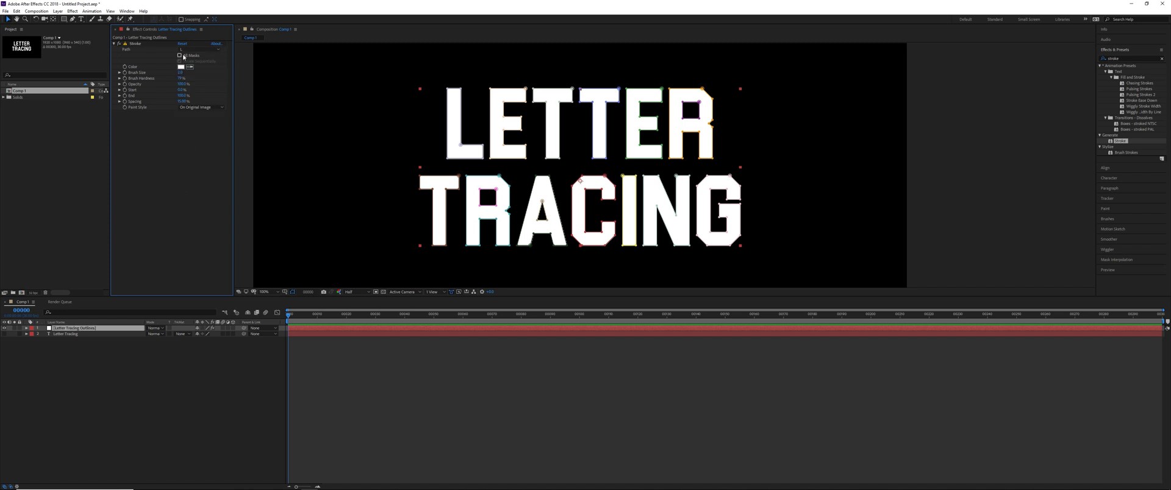
click(183, 56)
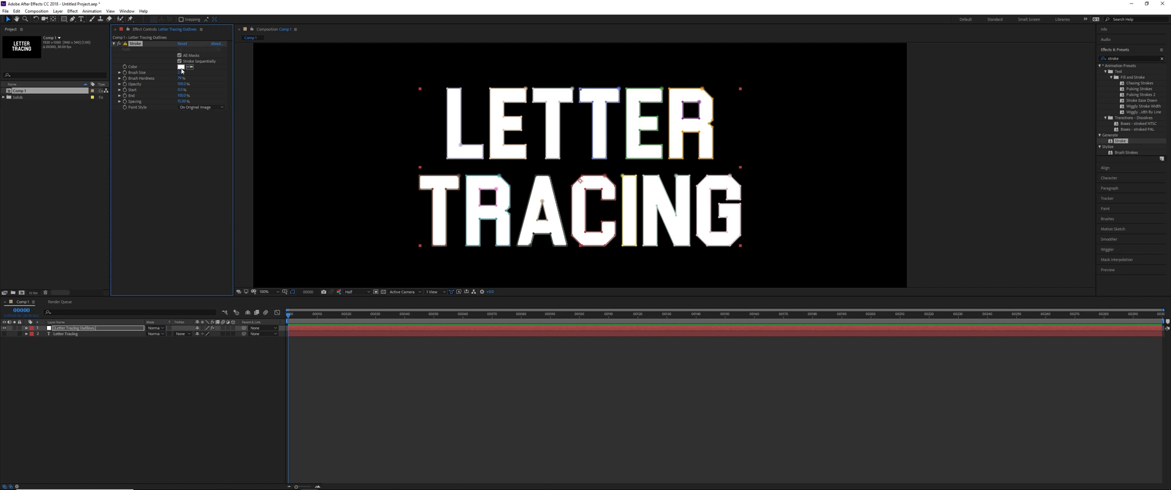
Make the stroke red (FF0000) with brush size 4.9, hide mask overlays and preview.
click(181, 68)
click(453, 159)
text(FF0000)
click(488, 80)
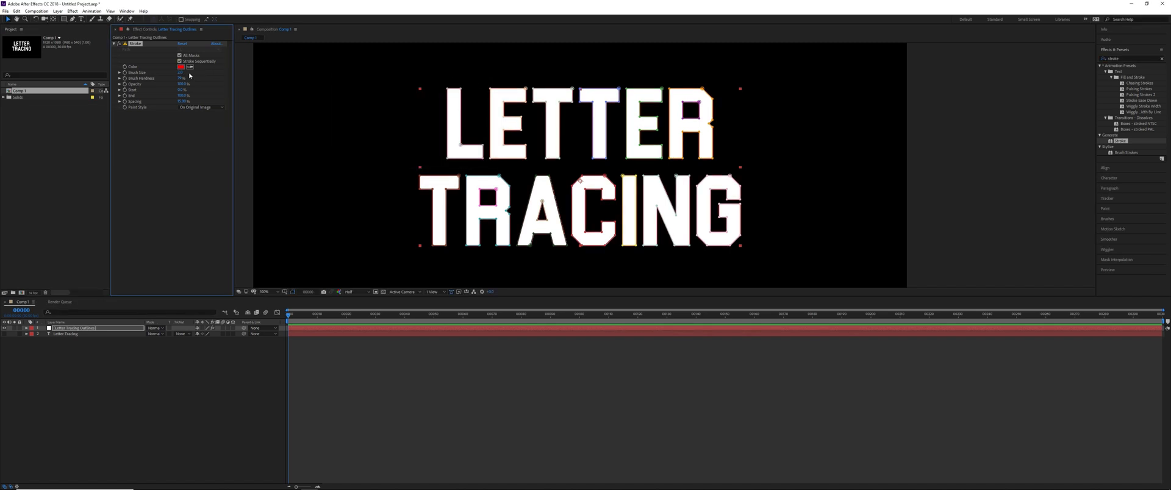
drag(185, 73, 202, 73)
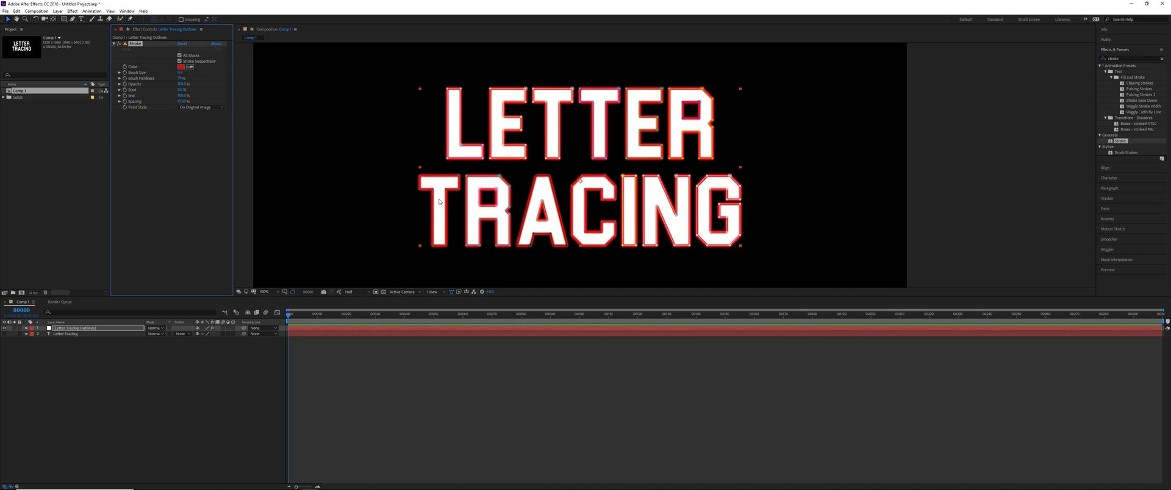
click(293, 291)
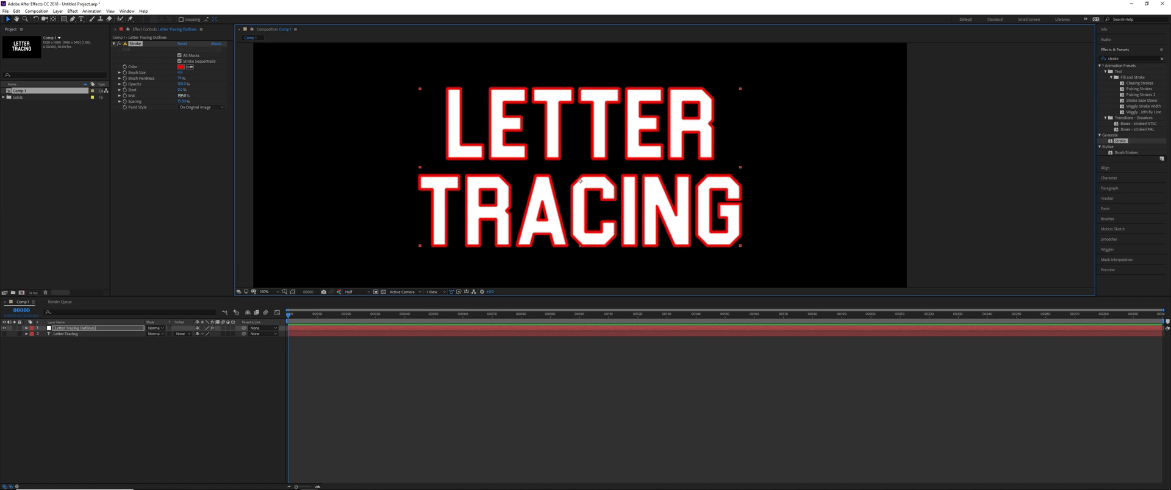
mouse_move(181, 96)
mouse_down()
mouse_move(169, 98)
mouse_move(222, 99)
mouse_up()
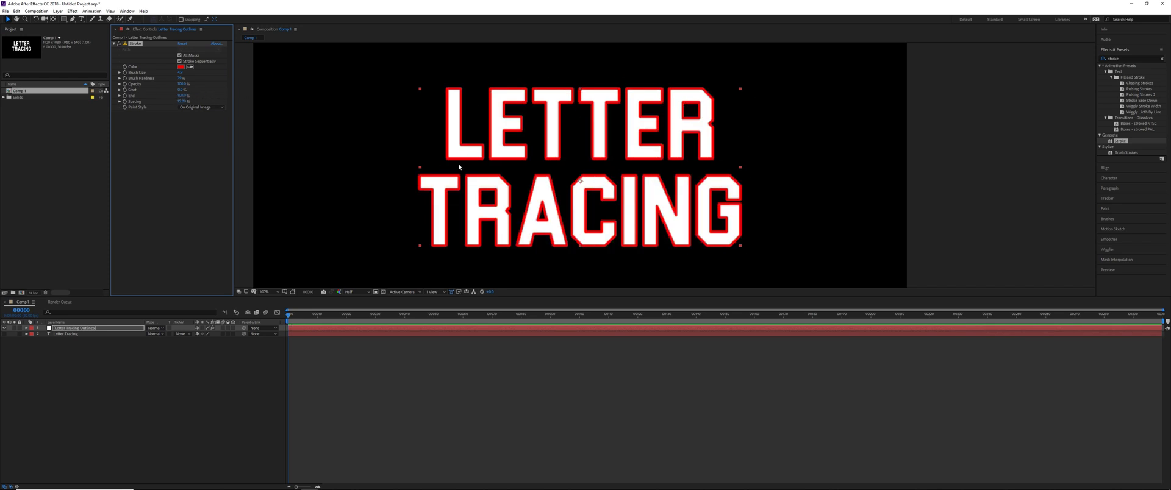
Compare Stroke paint styles, including Reveal Original Image, and settle on On Transparent.
click(204, 109)
click(207, 122)
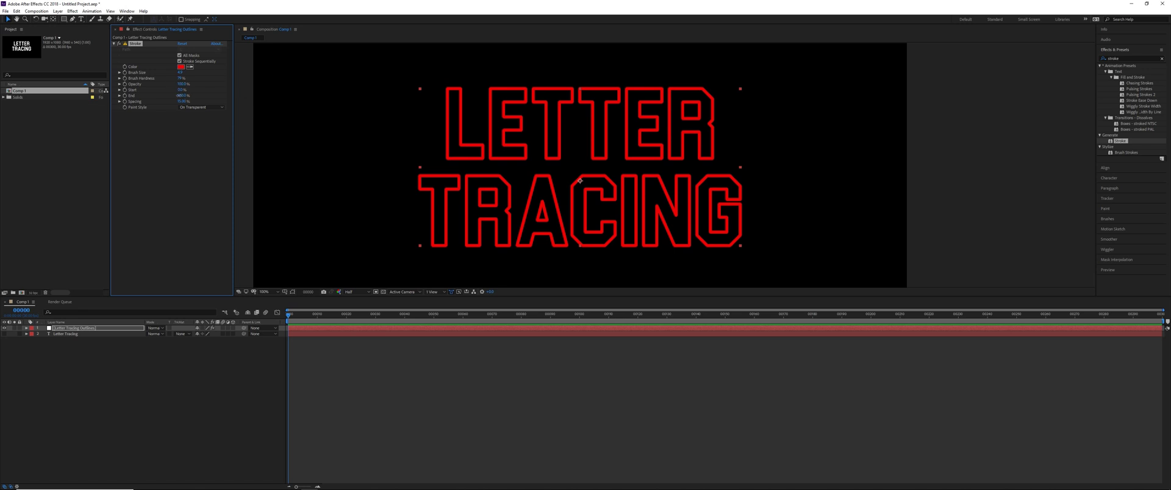
mouse_move(177, 96)
mouse_down()
mouse_move(140, 95)
mouse_move(480, 155)
mouse_up()
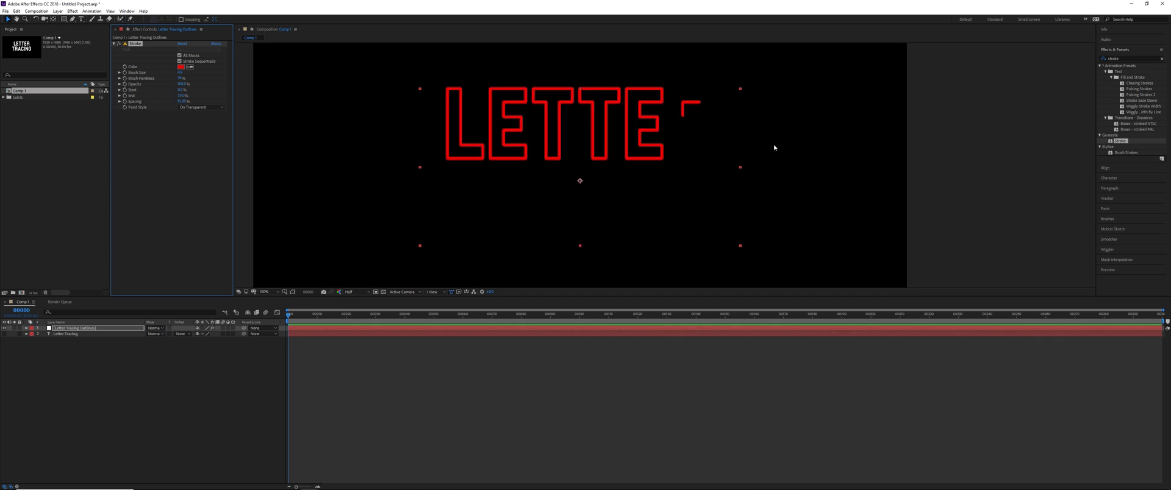
click(217, 108)
click(198, 130)
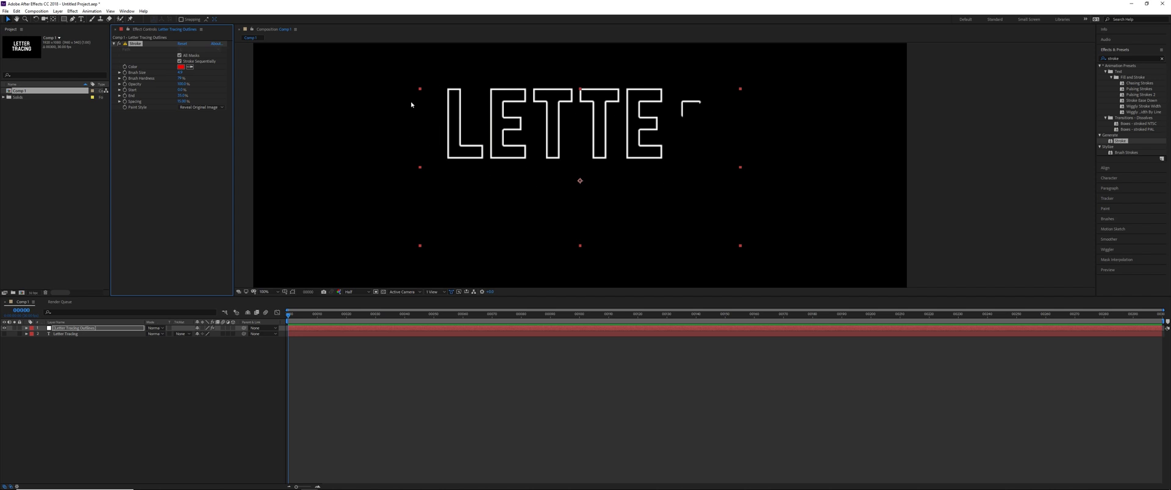
click(204, 108)
click(211, 120)
click(208, 107)
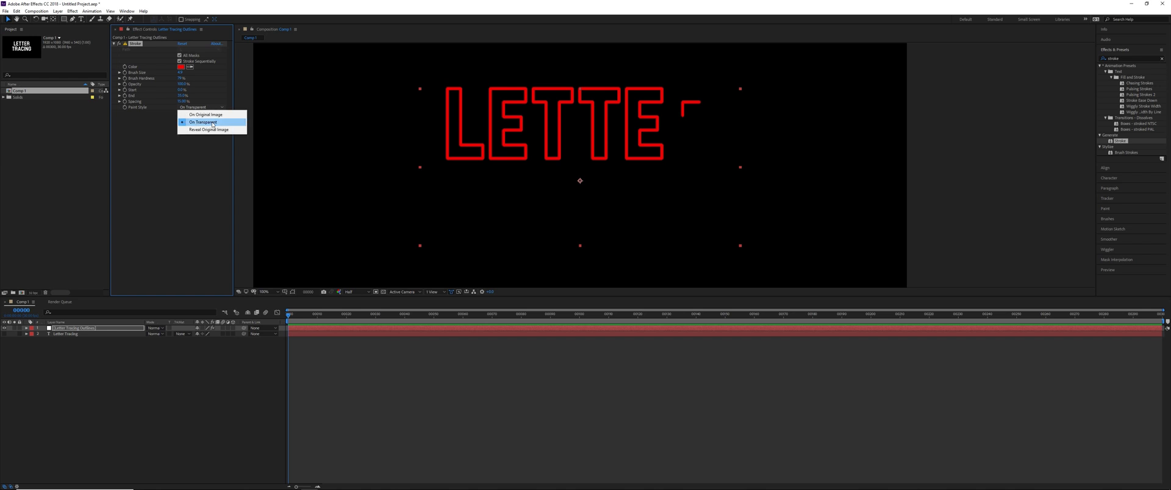
click(211, 120)
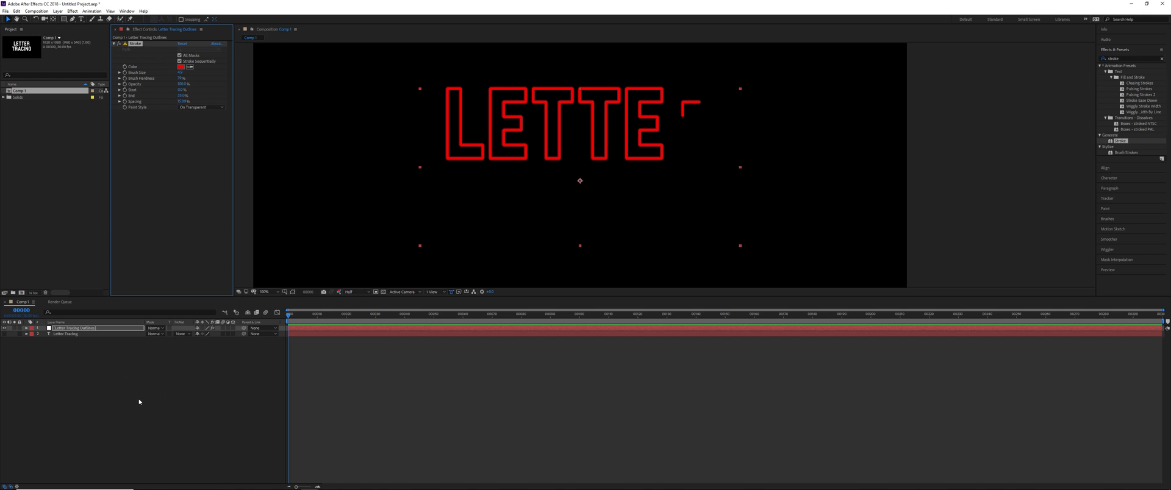
Add a null object named Master Control and apply a Stroke effect to it.
right_click(126, 364)
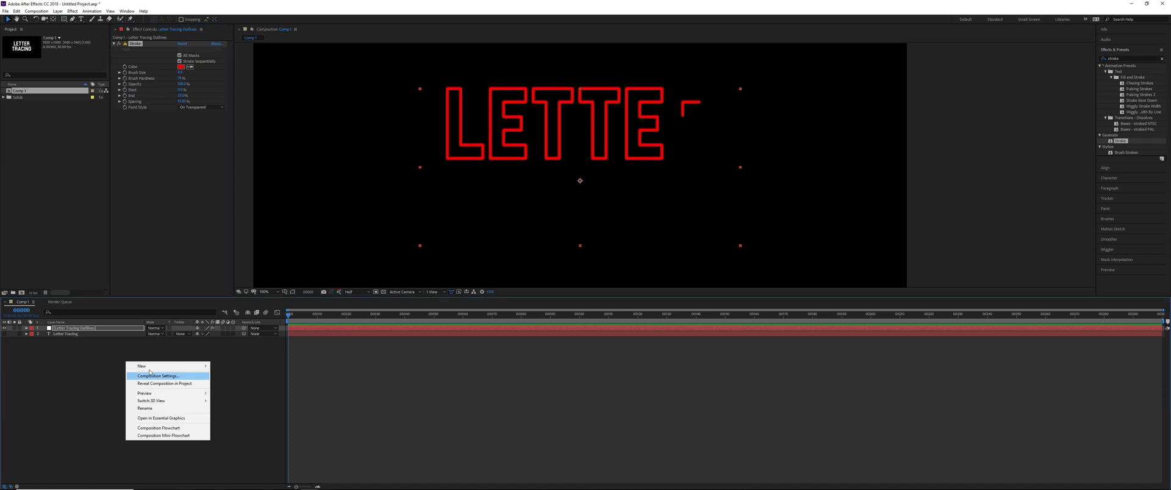
mouse_move(183, 366)
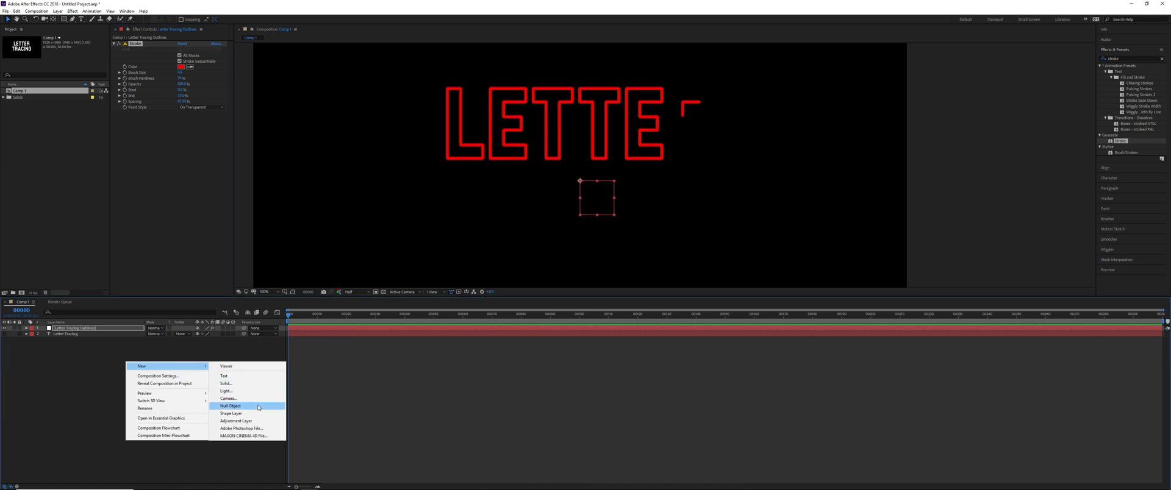
click(257, 408)
key(Return)
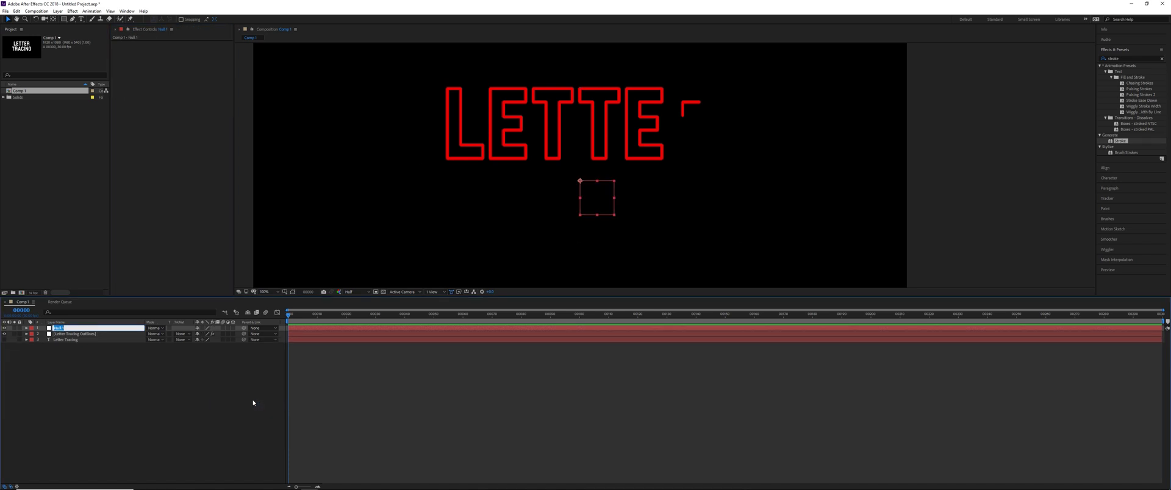
text(Manter Control)
key(Return)
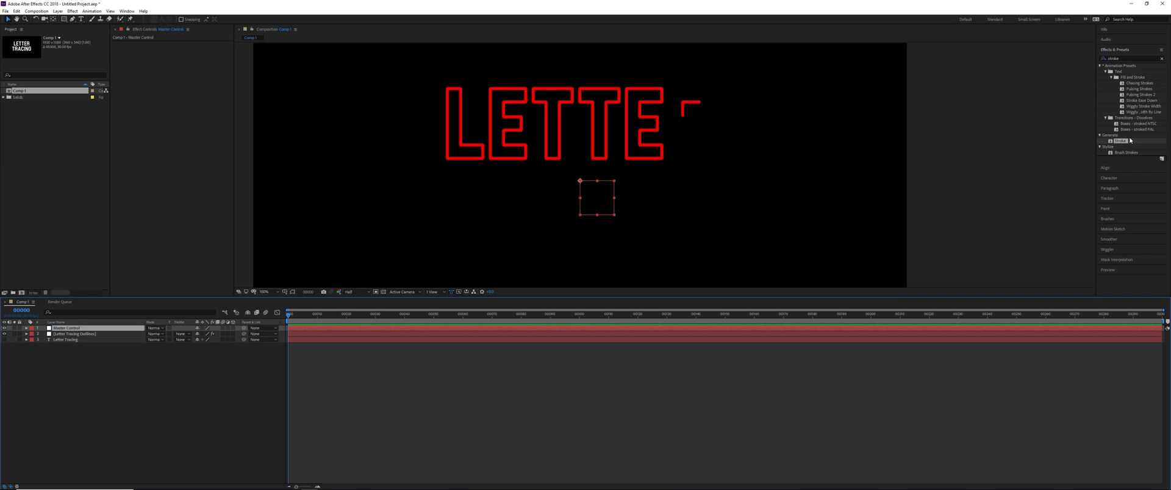
mouse_move(1130, 141)
mouse_down()
mouse_move(1078, 122)
mouse_move(116, 71)
mouse_up()
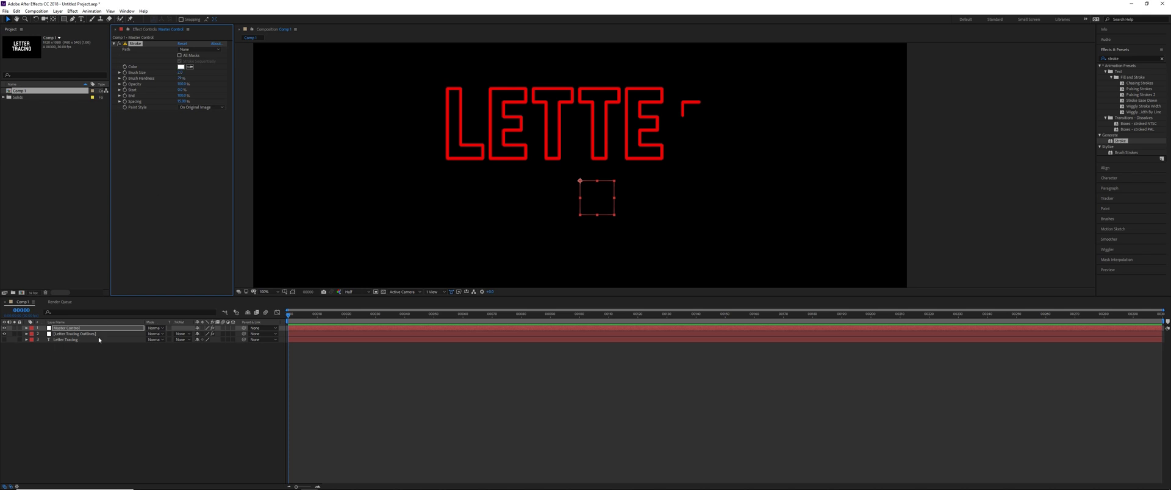
key(ctrl+Down)
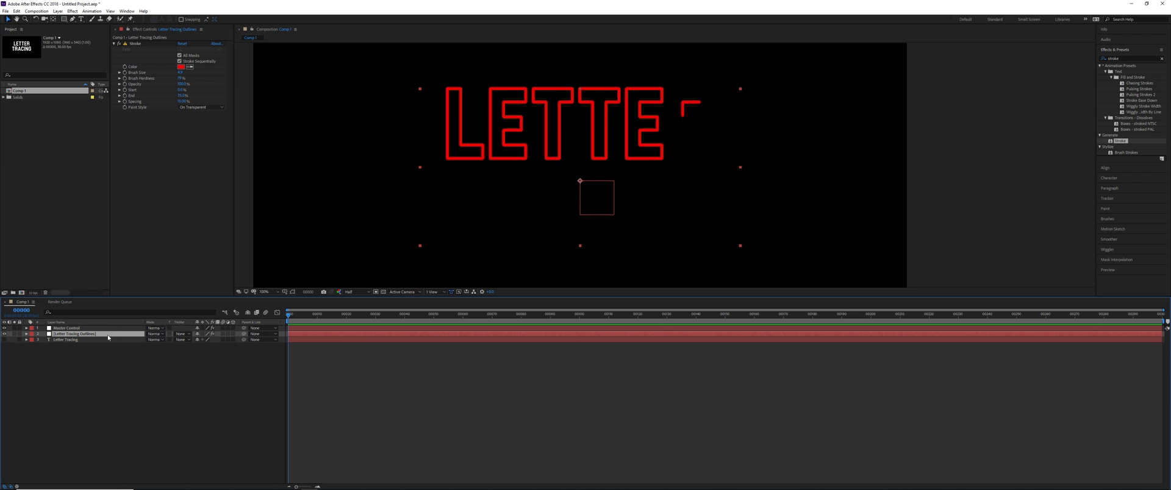
Expand the Stroke properties on both the outlines layer and Master Control.
key(e)
click(37, 340)
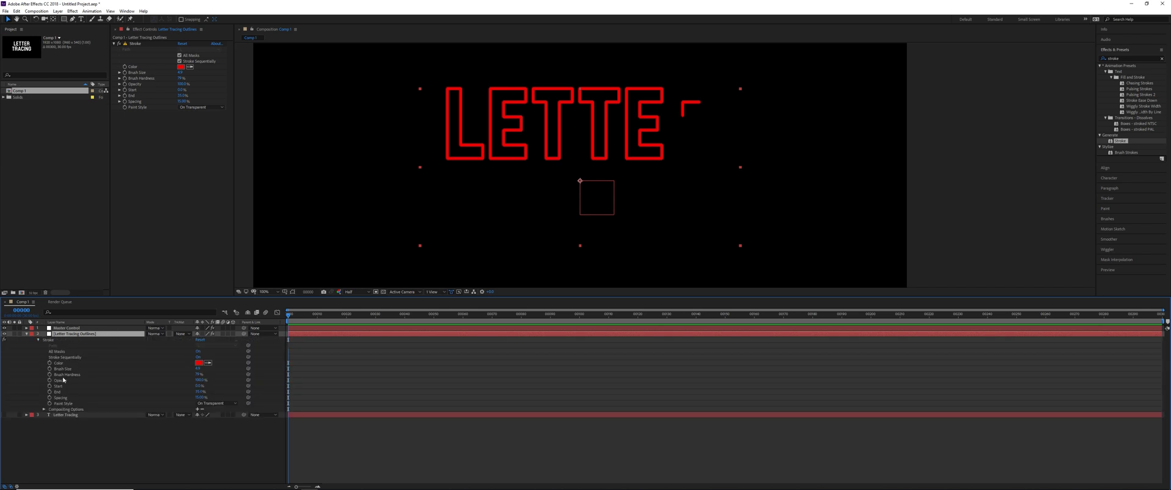
click(67, 328)
key(e)
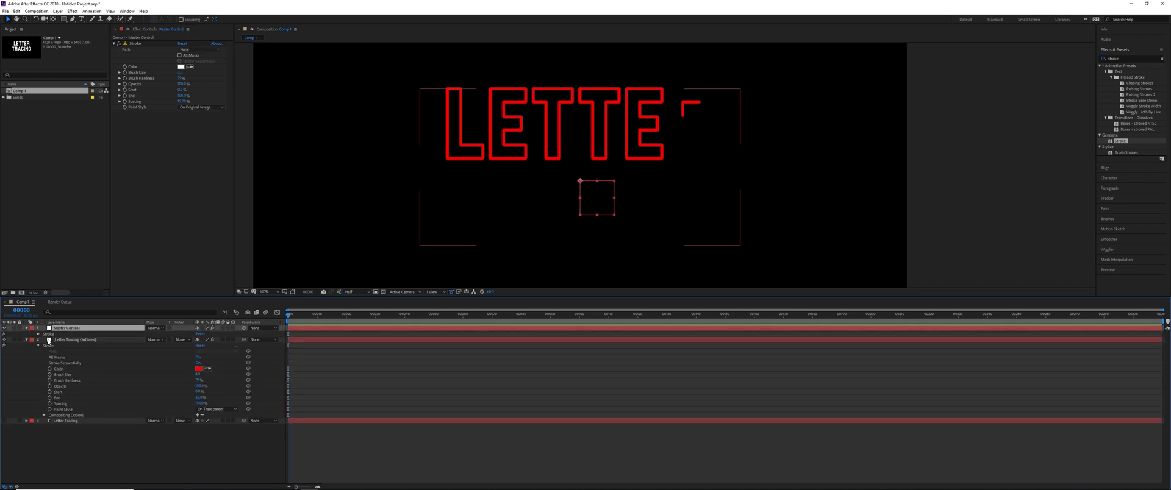
click(38, 334)
scroll(131, 403, down, 1)
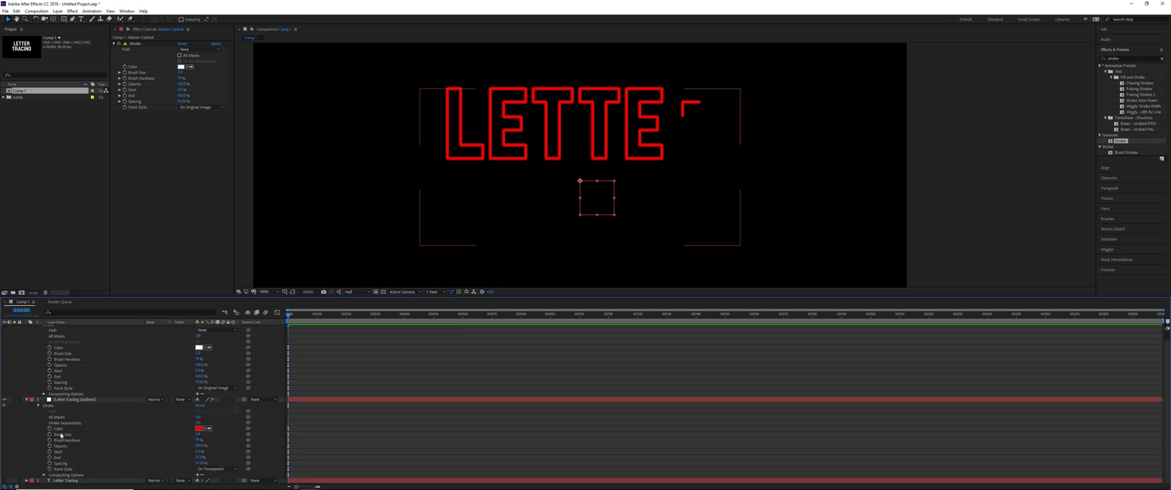
scroll(76, 403, up, 1)
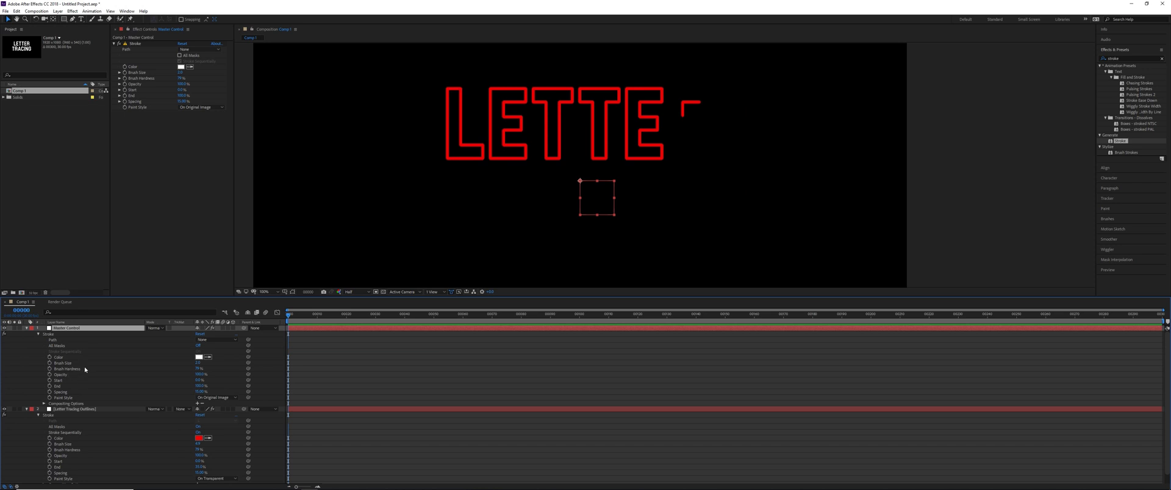
scroll(61, 405, down, 1)
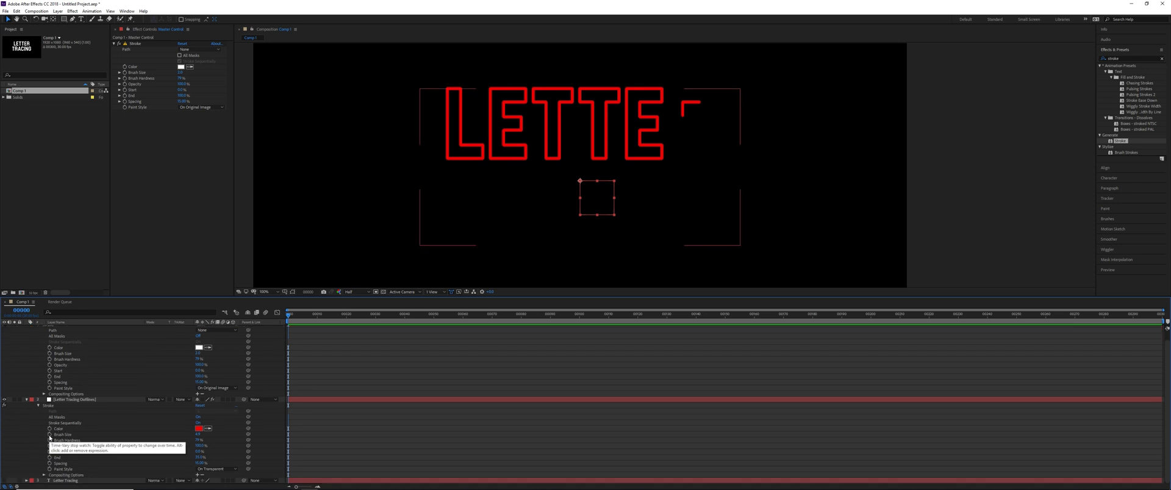
Link the outlines' Brush Size, Brush Hardness and Opacity to Master Control's Stroke via expressions.
alt+click(50, 434)
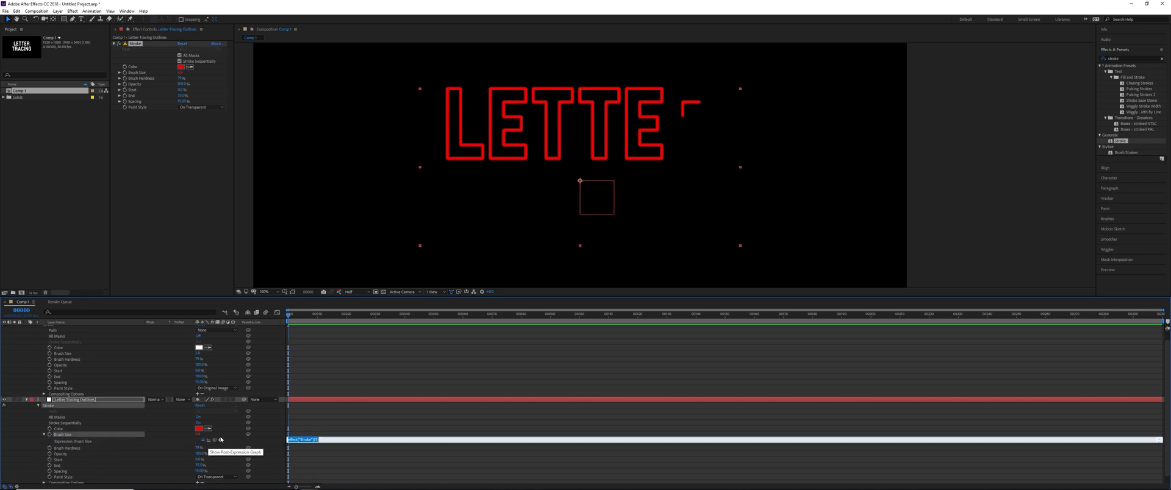
mouse_move(216, 442)
mouse_down()
mouse_move(189, 415)
mouse_move(70, 357)
mouse_move(56, 321)
mouse_move(63, 355)
mouse_up()
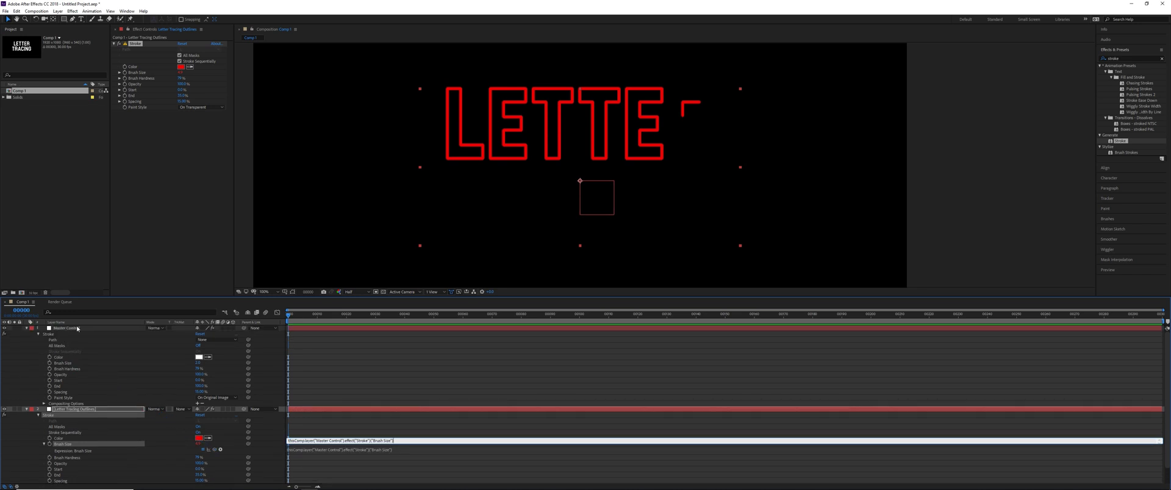
alt+click(50, 458)
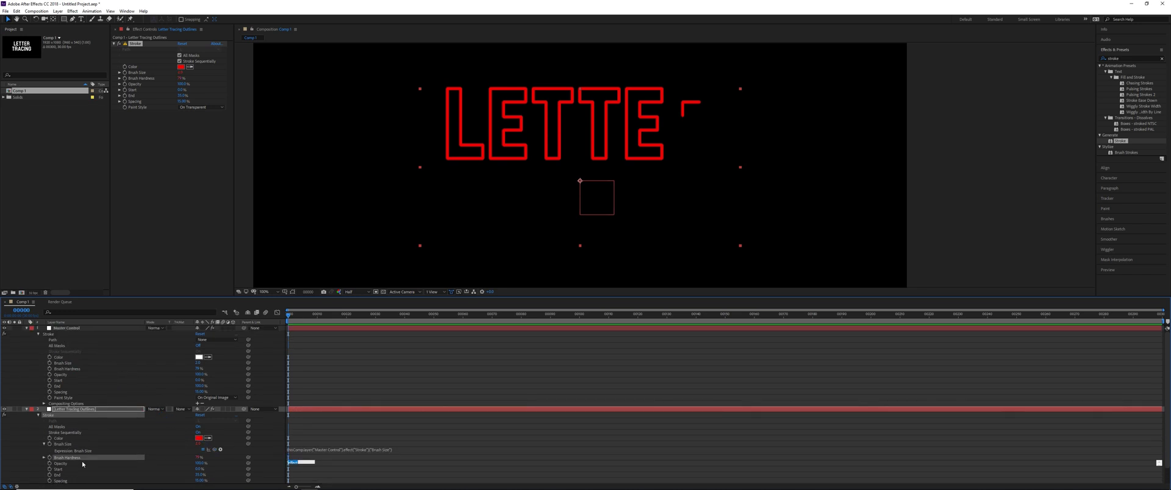
drag(214, 464, 64, 370)
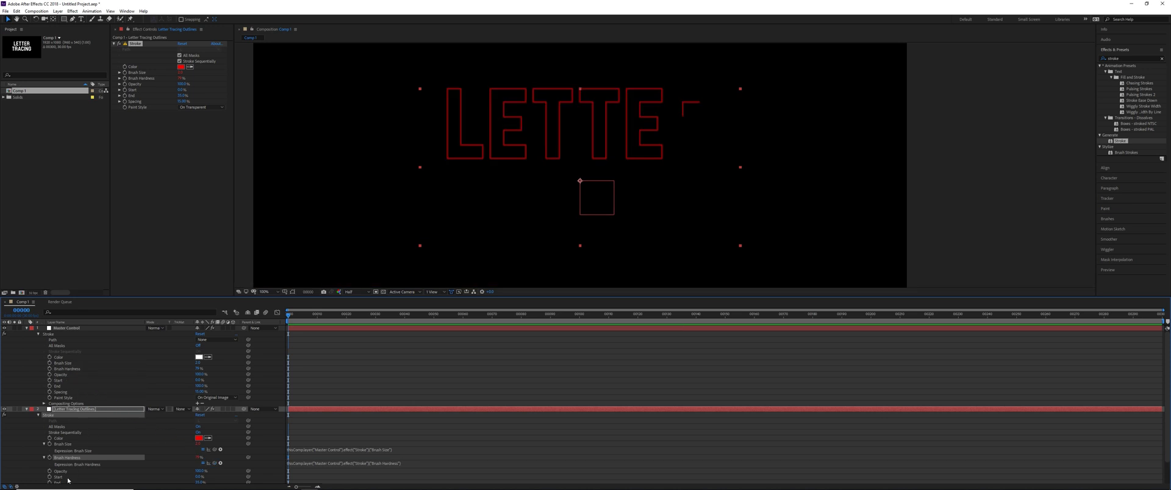
alt+click(50, 472)
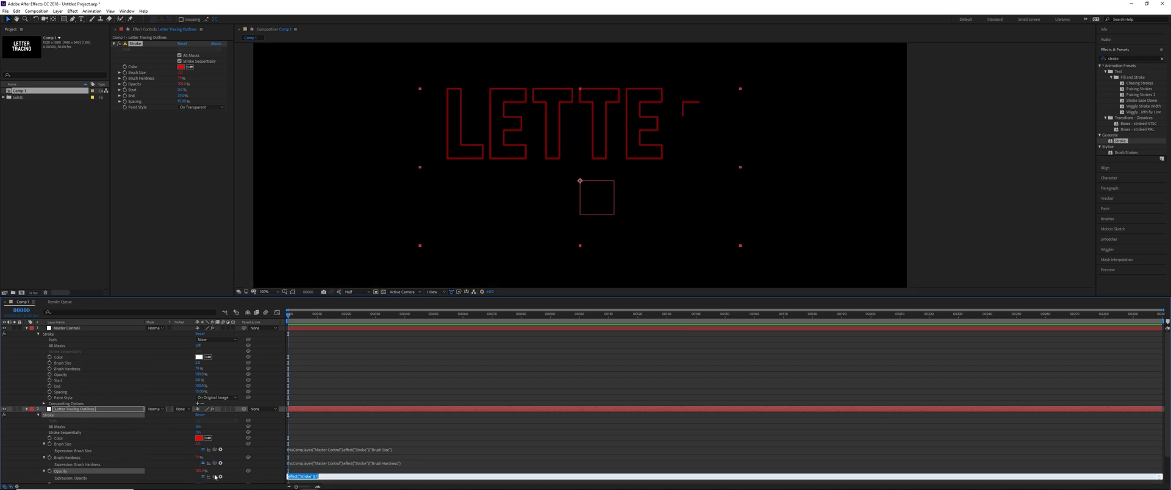
drag(215, 478, 71, 377)
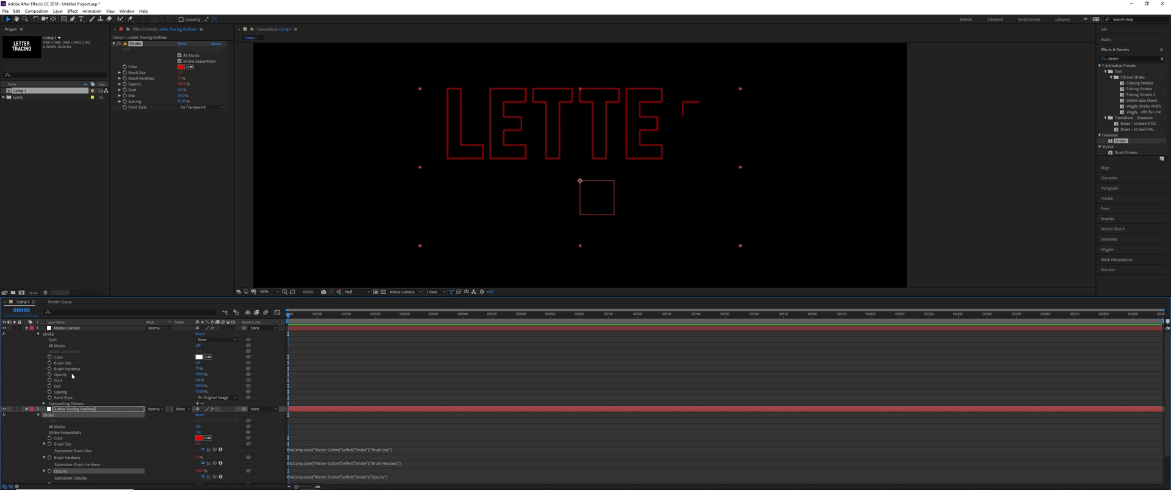
Link the outlines' Spacing and Paint Style to Master Control's Stroke via expressions.
scroll(71, 444, down, 2)
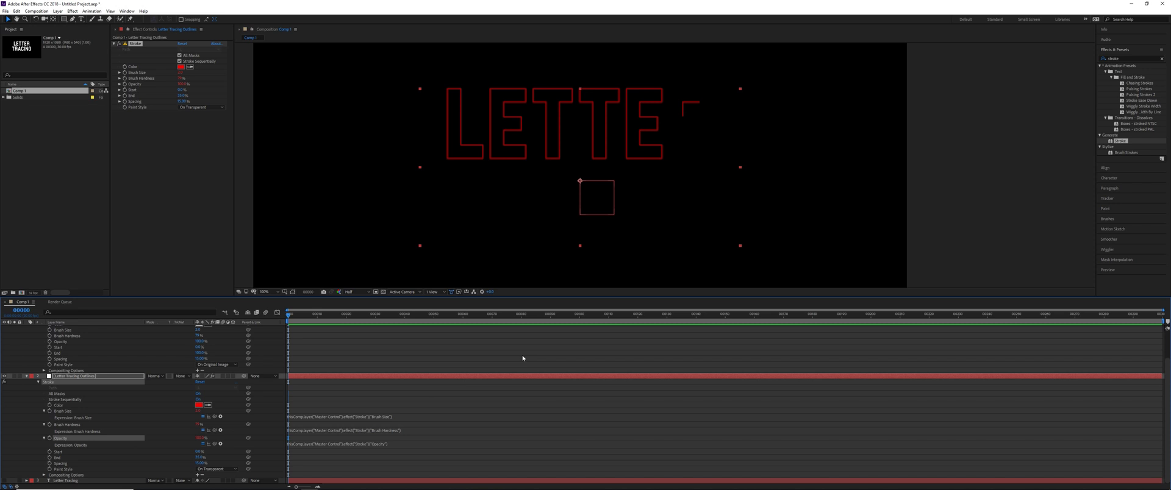
alt+click(50, 464)
drag(214, 469, 64, 359)
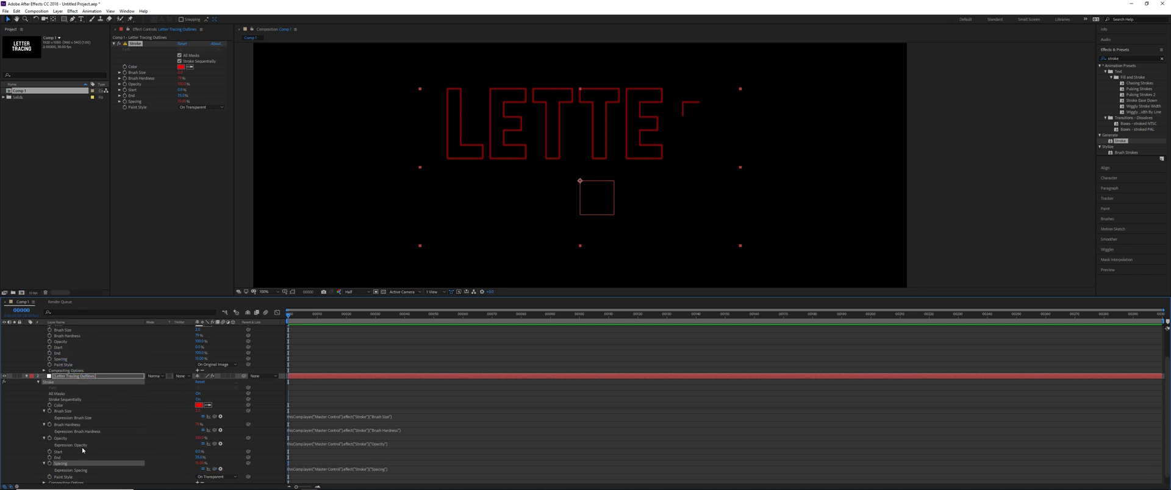
alt+click(50, 477)
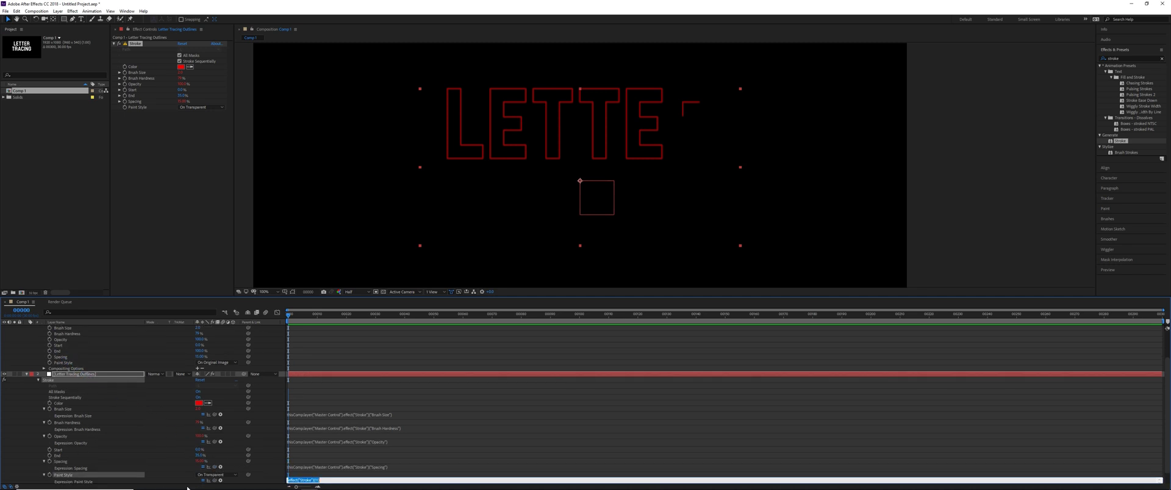
click(219, 482)
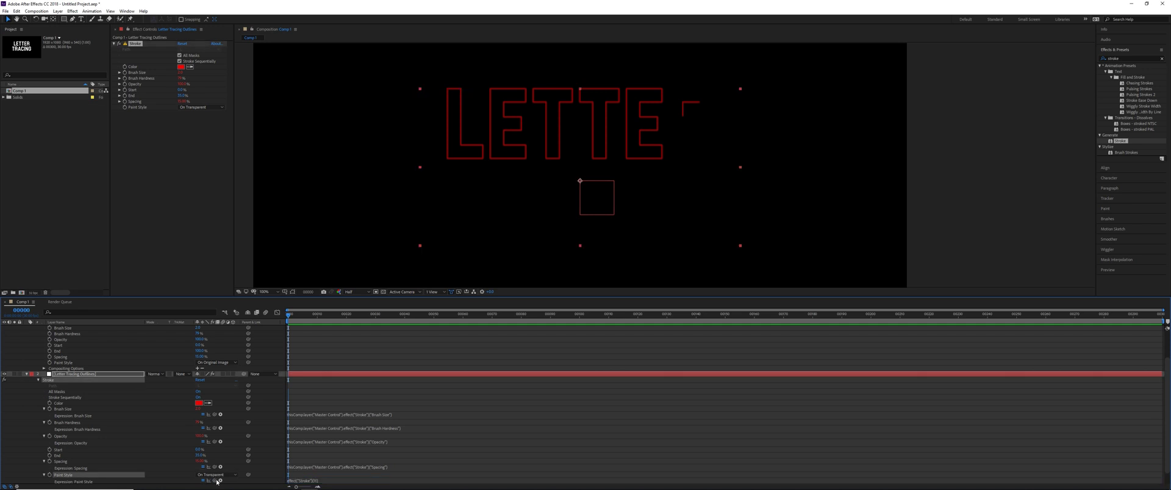
drag(217, 482, 73, 364)
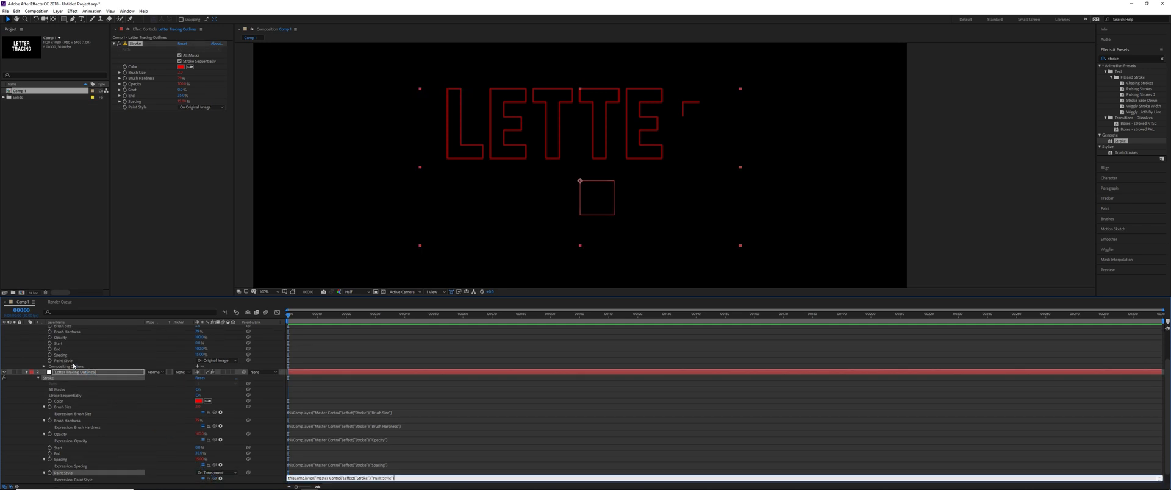
click(73, 366)
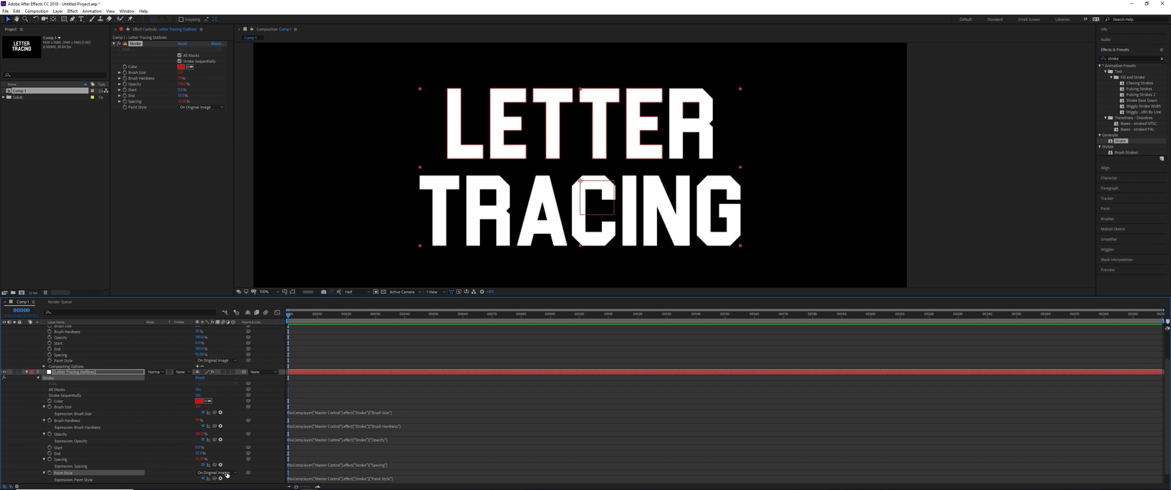
Set Master Control's Stroke Paint Style to On Transparent.
click(225, 361)
click(213, 377)
drag(354, 297, 351, 254)
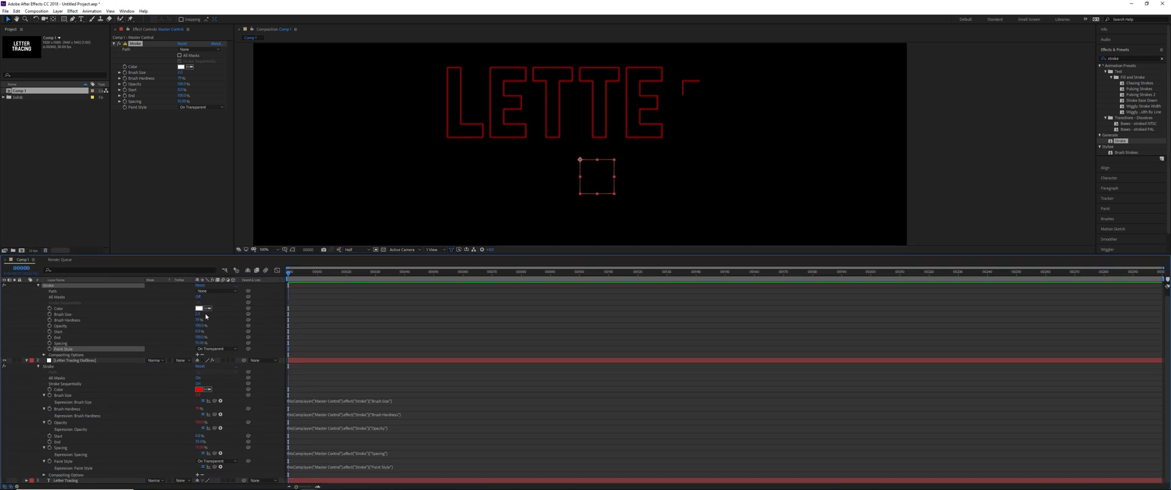
Test Master Control's Brush Size at 10, then set it back to 2.
scroll(174, 310, up, 1)
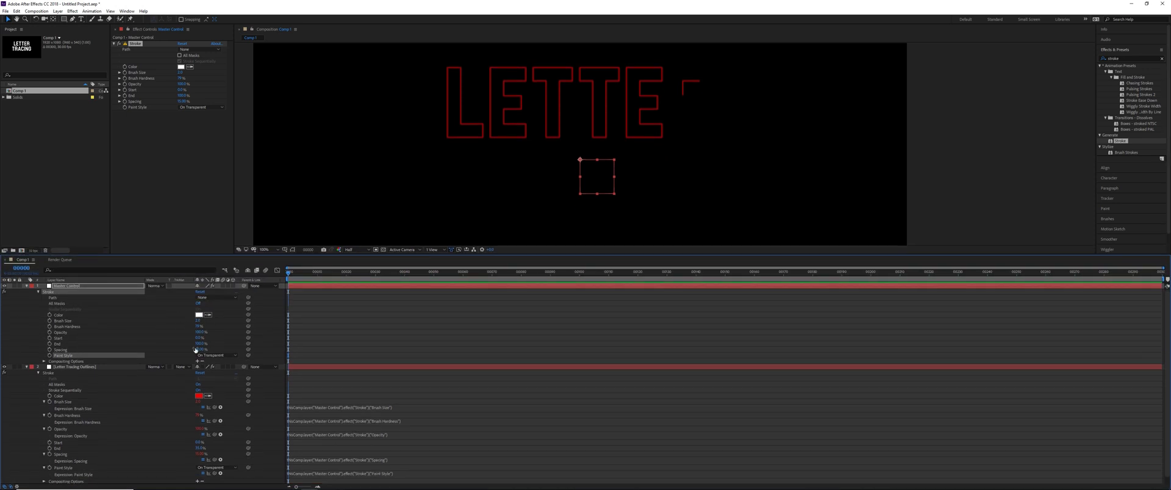
click(197, 320)
text(10)
key(Return)
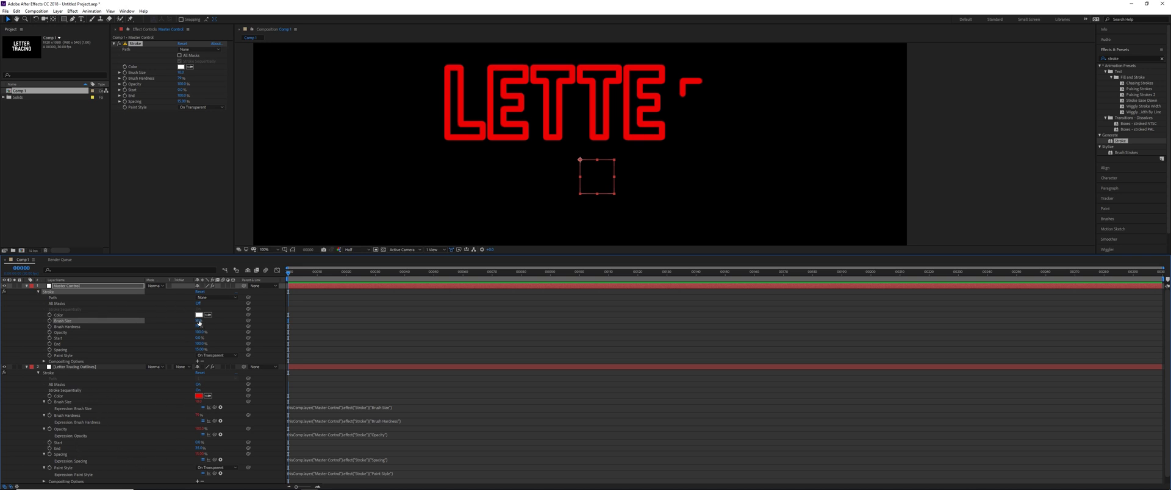
text(2)
key(Return)
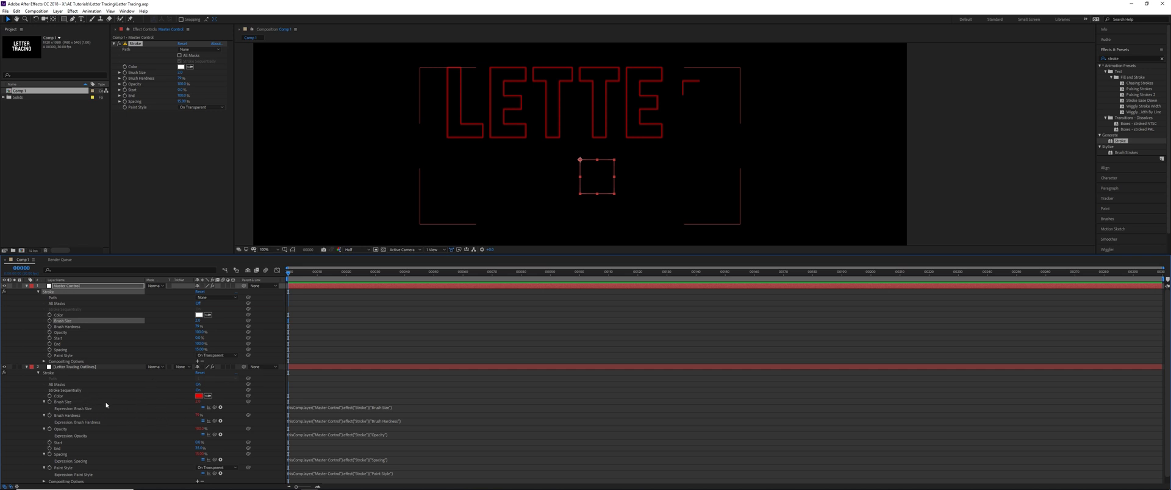
Add an expression to the outlines' stroke Color and clear its default text.
click(58, 397)
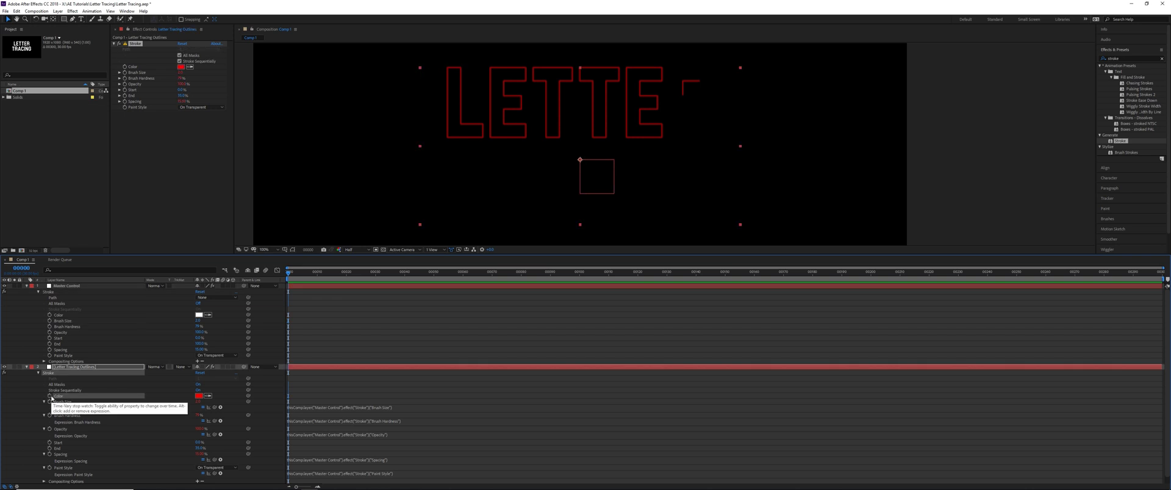
alt+click(50, 396)
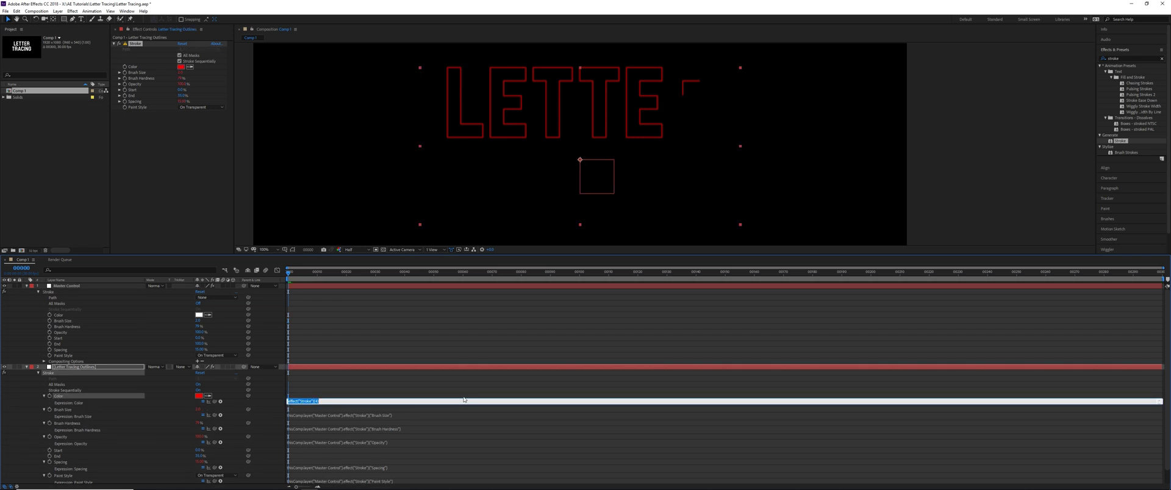
key(BackSpace)
key(Return)
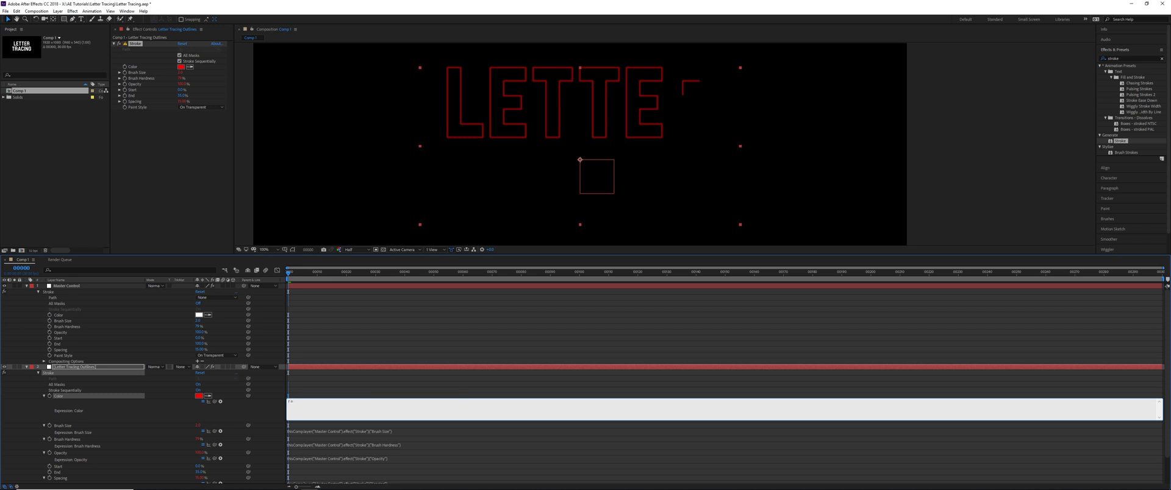
Insert random(0,1); for the red channel line of the Color expression.
click(221, 403)
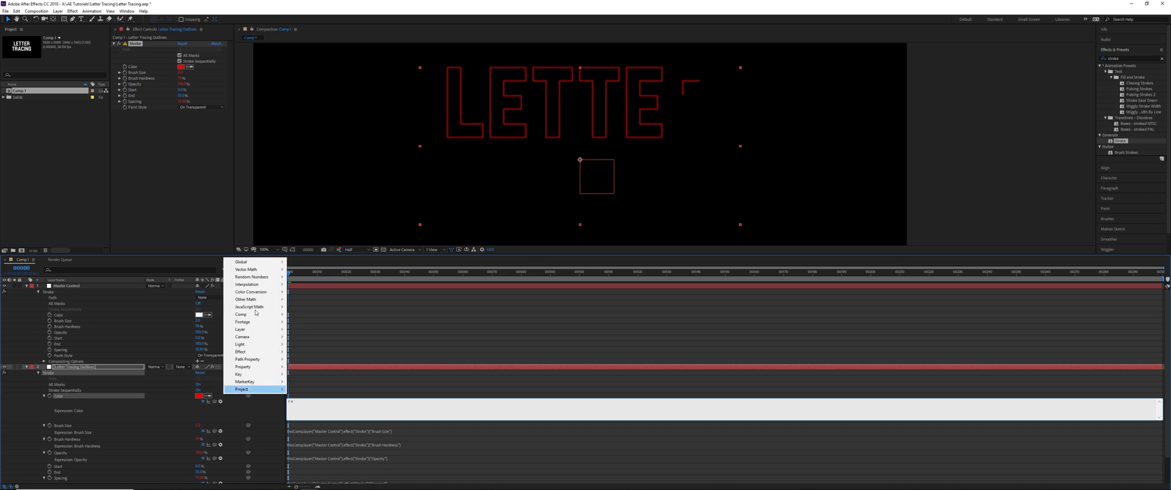
mouse_move(262, 280)
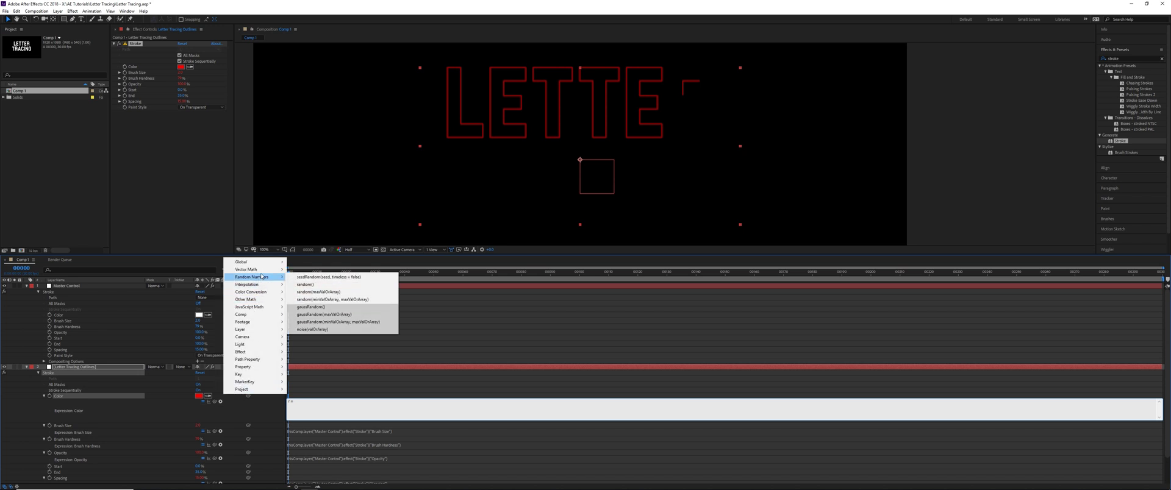
click(334, 300)
drag(332, 402, 309, 396)
text(0,1);)
double_click(317, 401)
text(1)
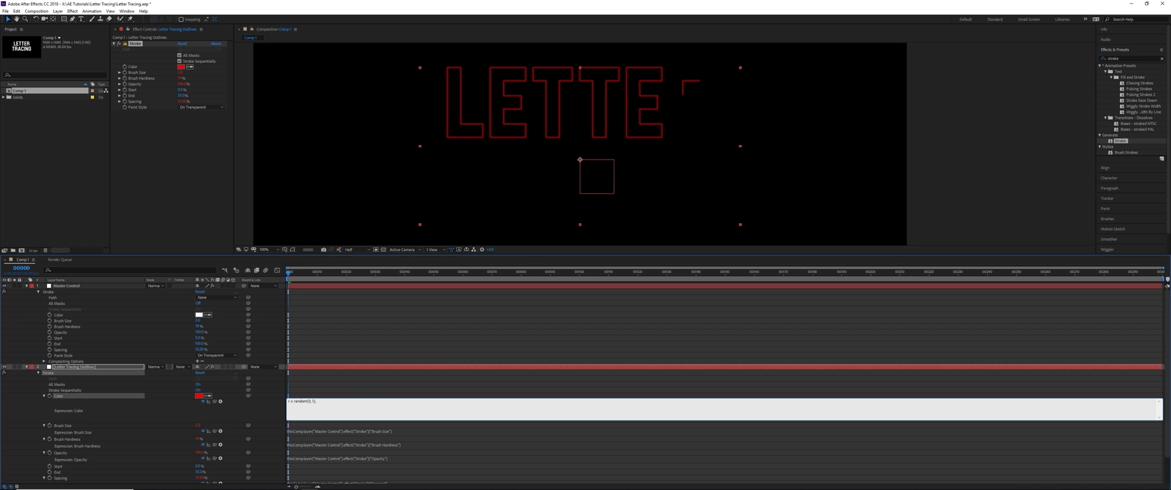
text(;)
key(Return)
Reuse random(0,1); for the green and blue lines and enlarge the expression box.
drag(319, 401, 293, 400)
key(ctrl+c)
click(318, 407)
key(ctrl+v)
key(ctrl+v)
key(Return)
key(Return)
scroll(341, 407, up, 2)
drag(327, 421, 315, 445)
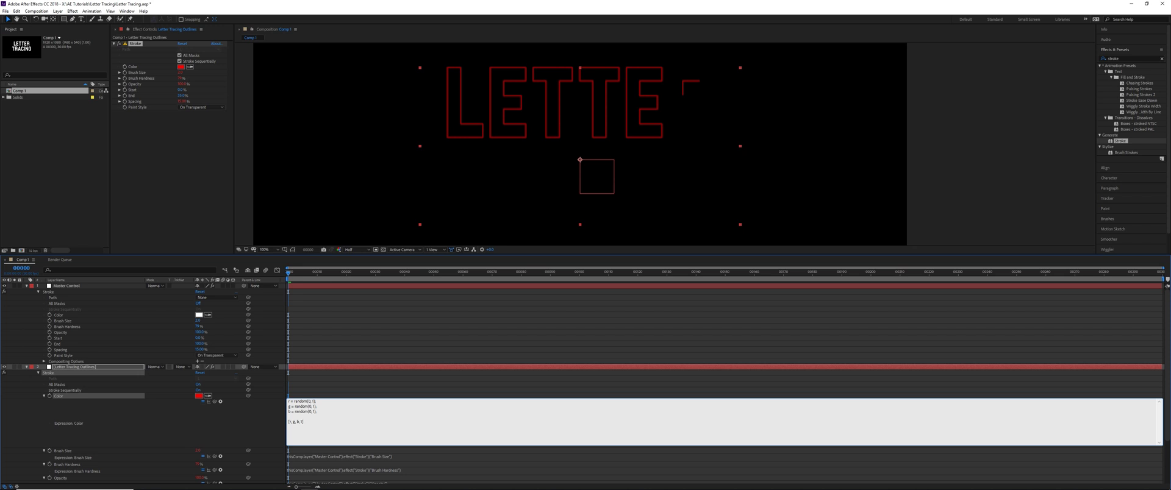
Apply the random Color expression and preview the flickering outline colours.
key(KP_Enter)
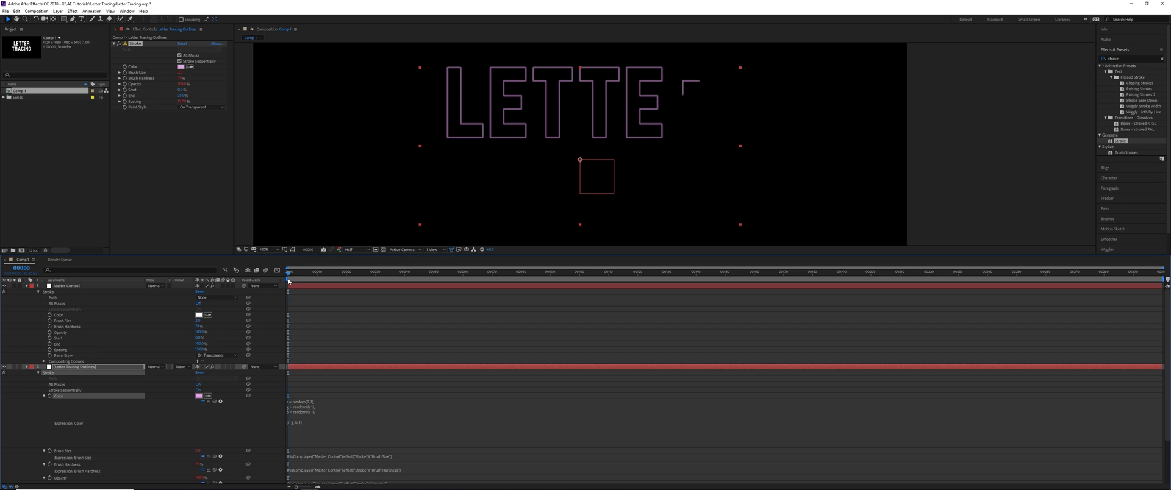
drag(292, 274, 355, 269)
key(space)
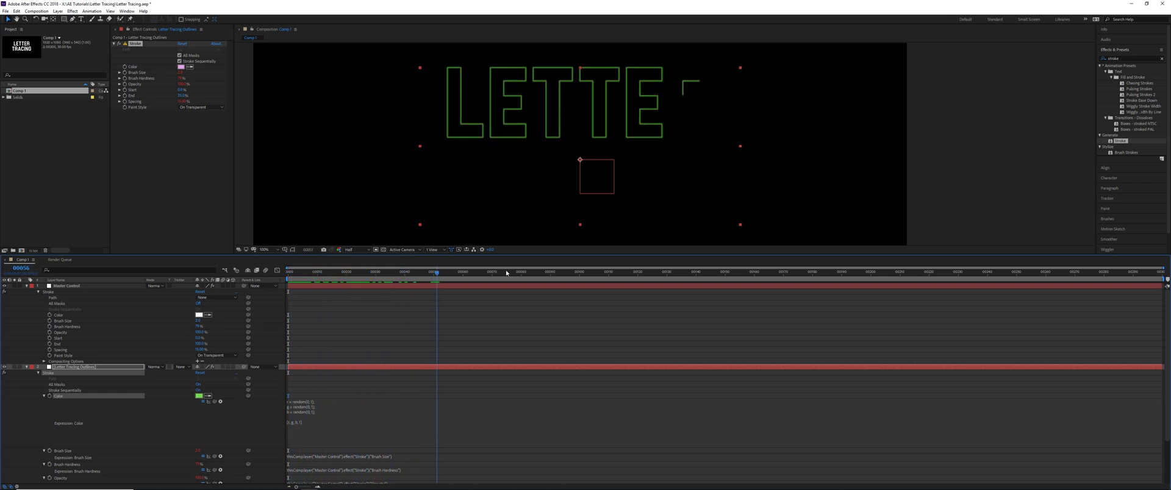
key(space)
Add seedRandom(index, true); as the first line of the Color expression.
click(324, 413)
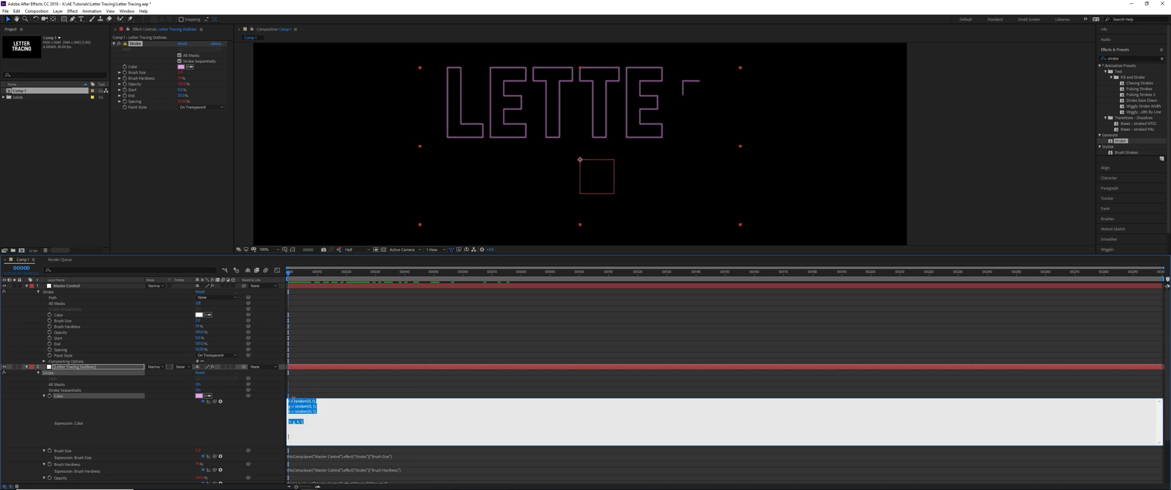
click(337, 400)
key(Return)
key(Return)
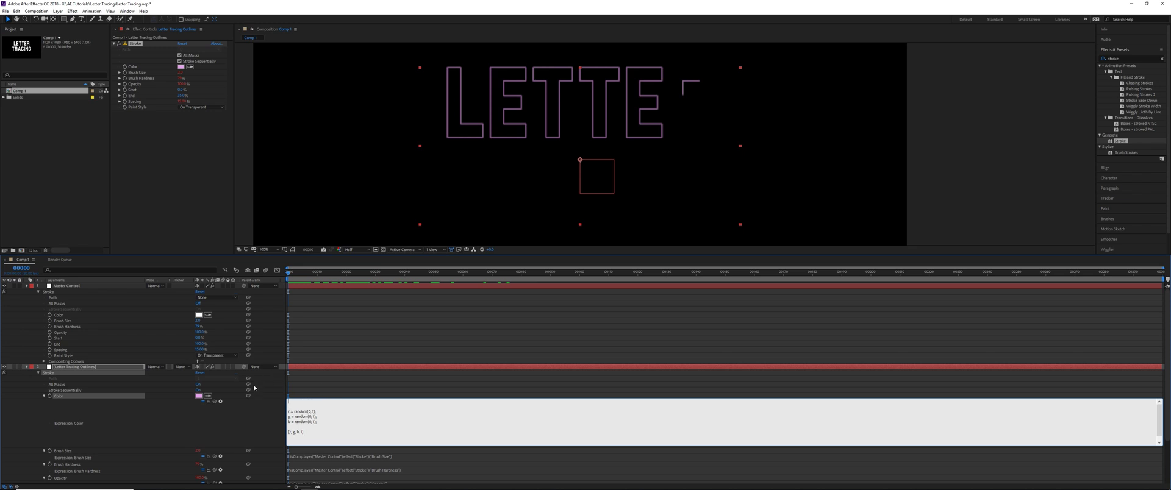
click(221, 402)
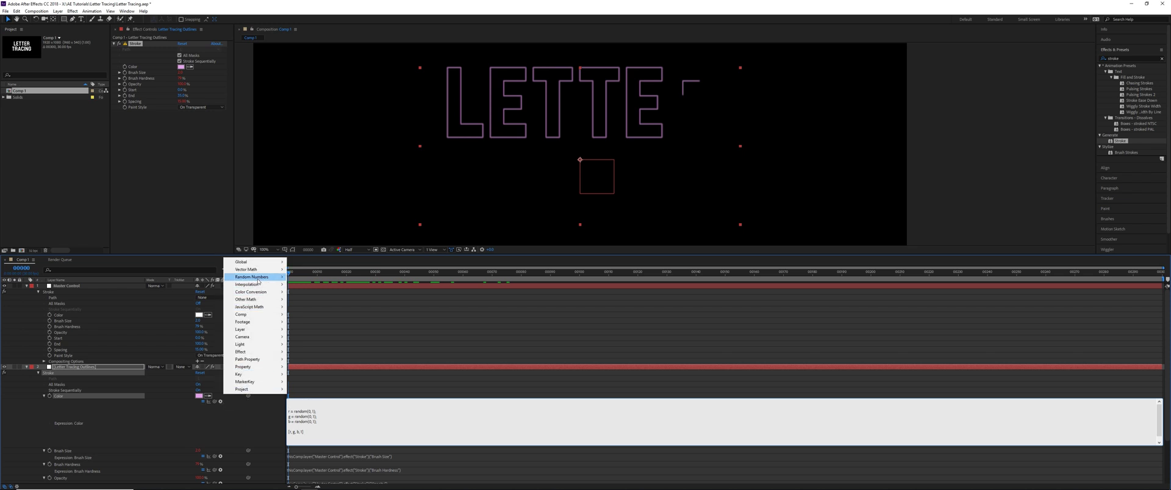
mouse_move(251, 277)
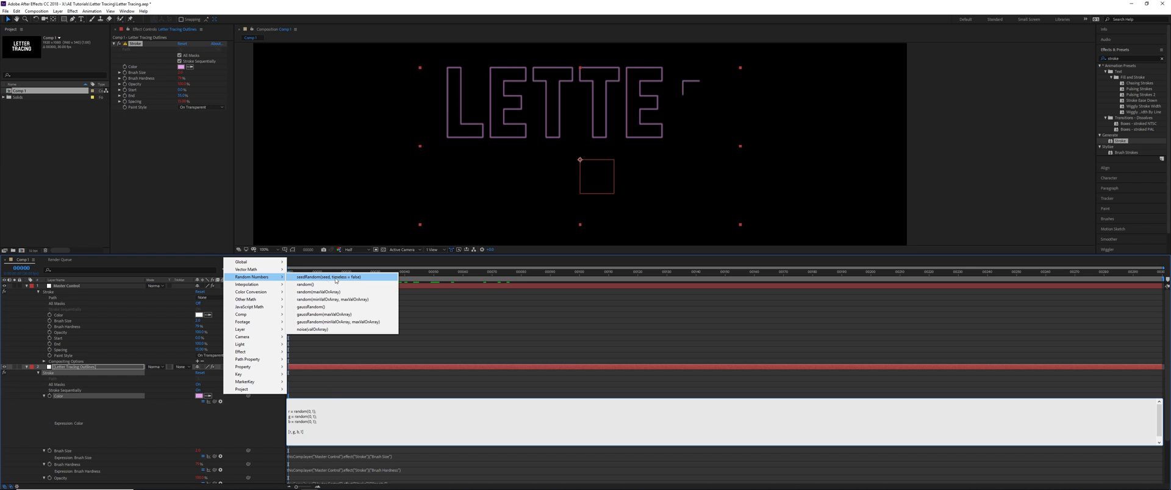
click(336, 278)
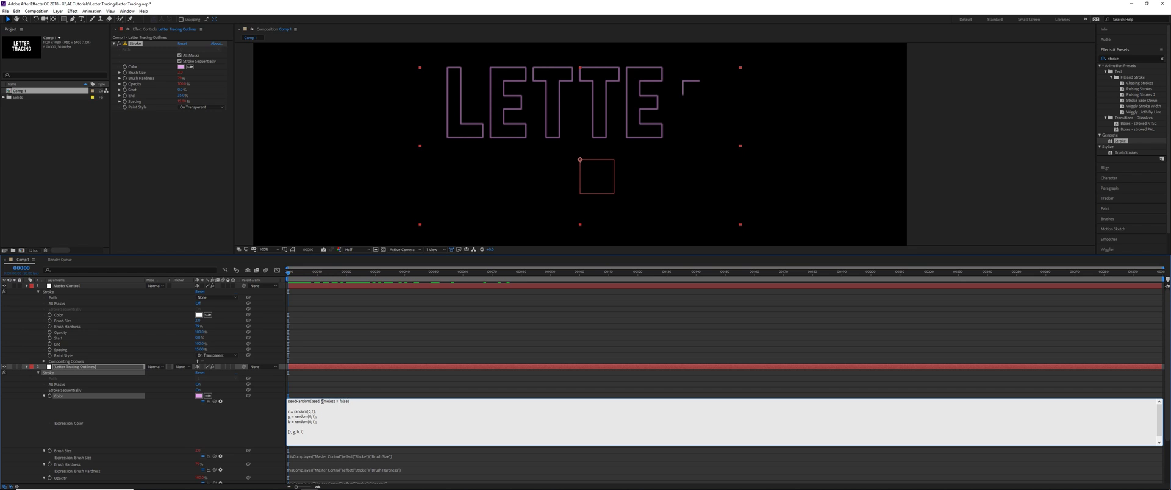
double_click(316, 402)
click(319, 403)
text(index,)
drag(324, 401, 347, 400)
key(BackSpace)
Apply the seeded expression and preview the steady outline colour.
click(346, 378)
key(space)
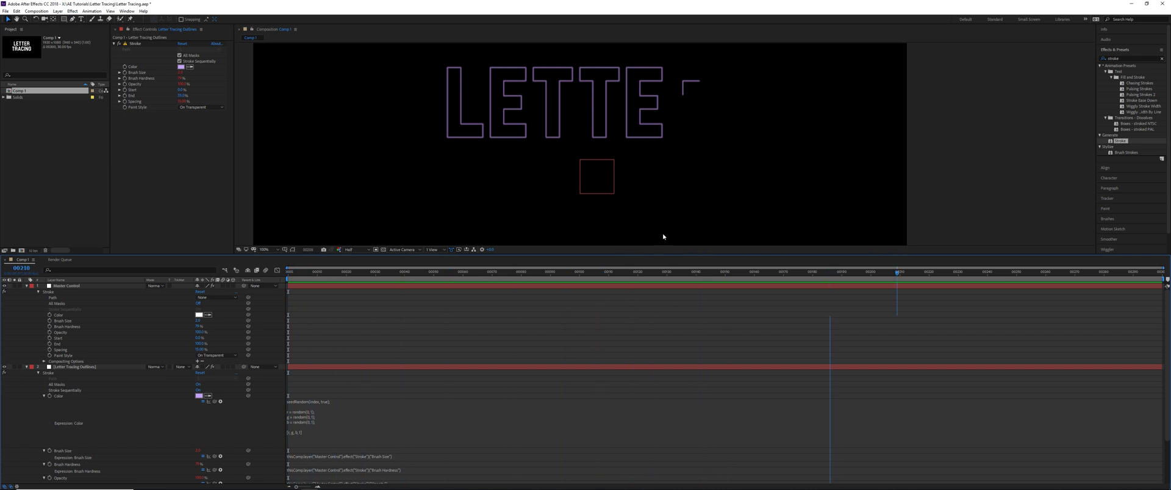
key(space)
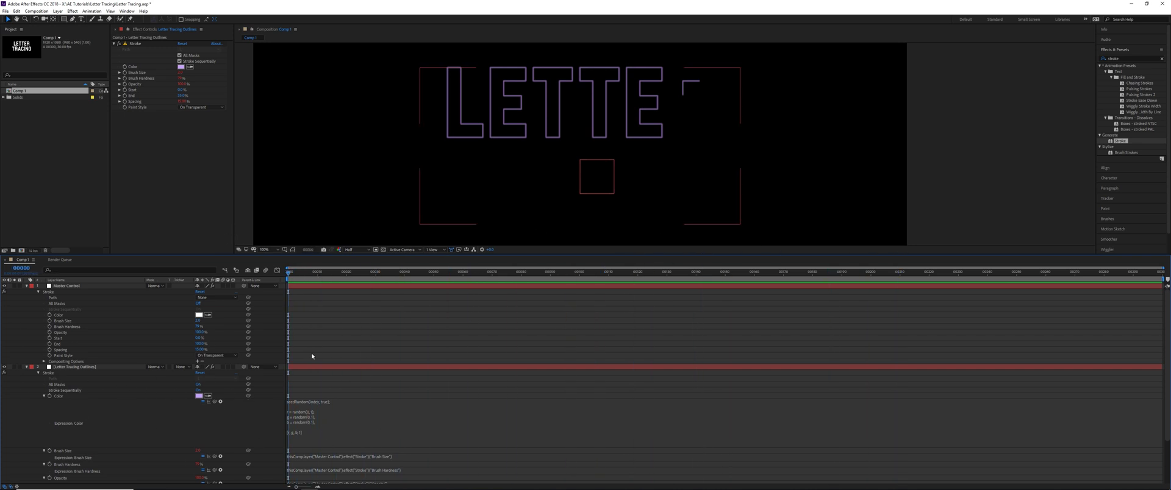
Drag Hue/Saturation onto Letter Tracing Outlines and Master Control, renaming Master Control's copy 'Master Hue/Saturation'.
click(1123, 57)
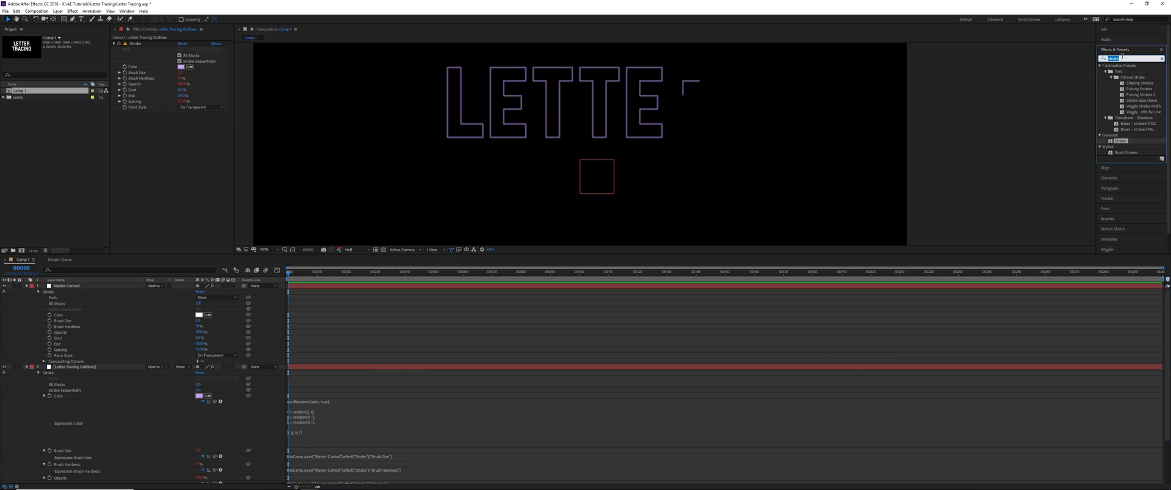
text(hue)
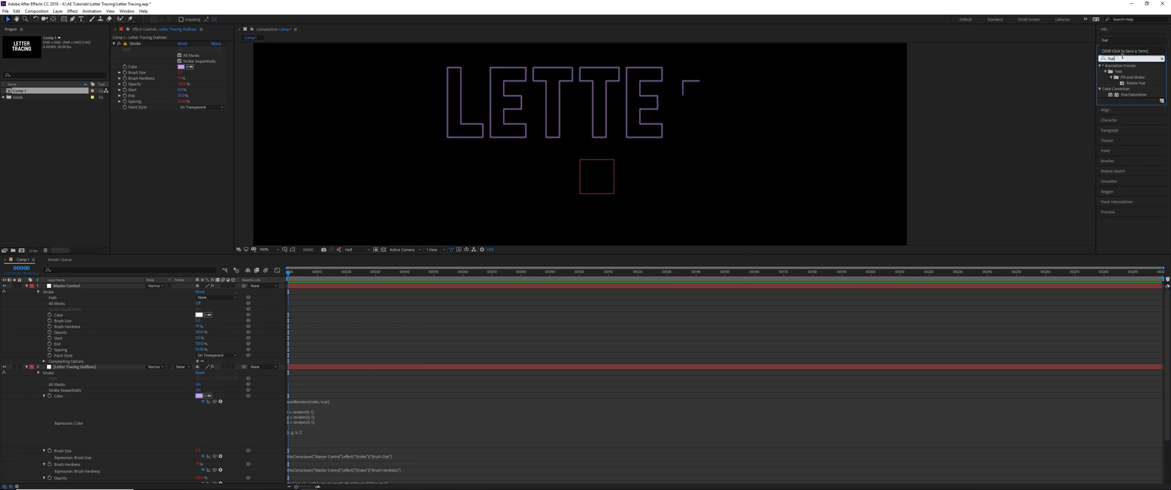
mouse_move(1136, 97)
mouse_down()
mouse_move(778, 103)
mouse_move(229, 176)
mouse_up()
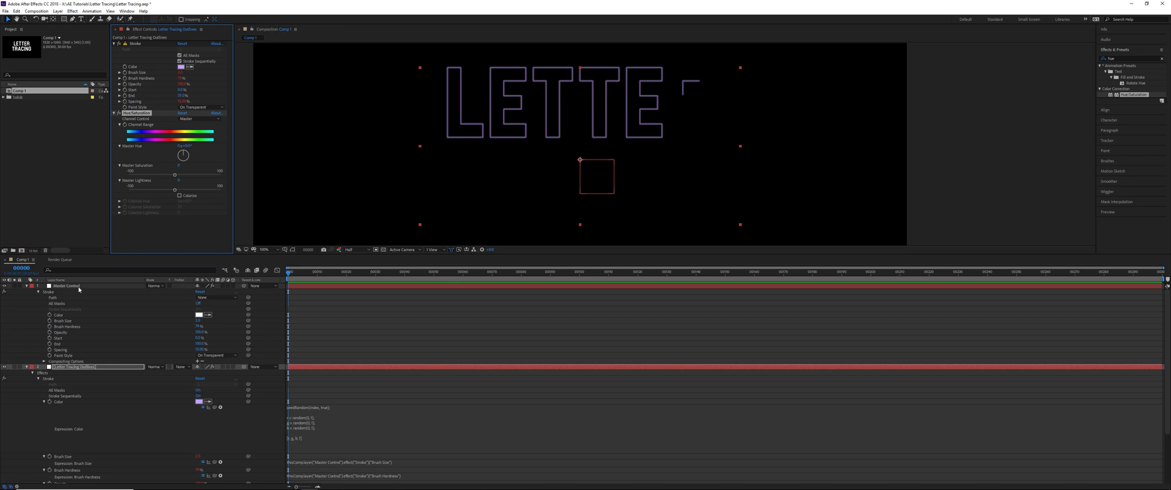
click(79, 287)
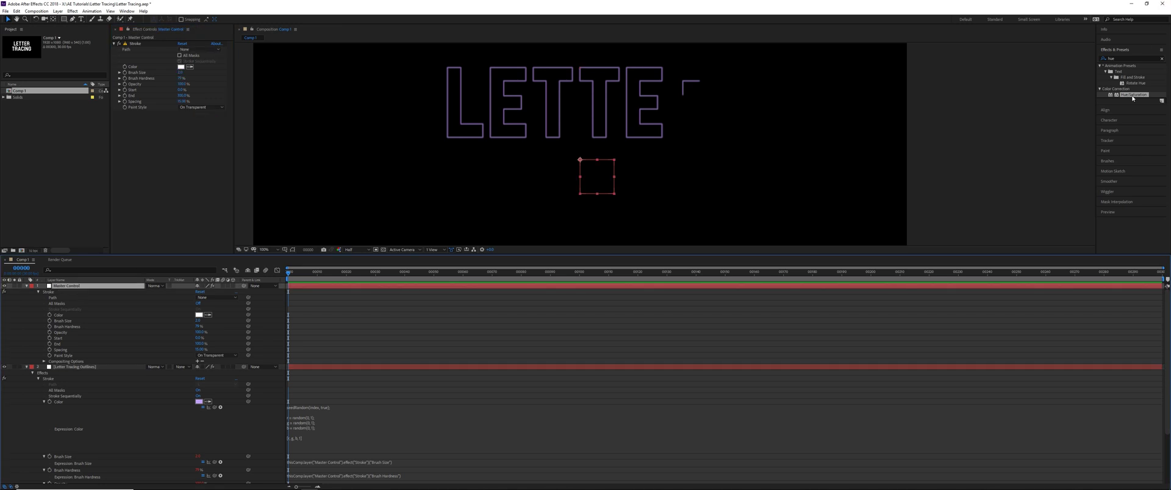
drag(1133, 97, 166, 166)
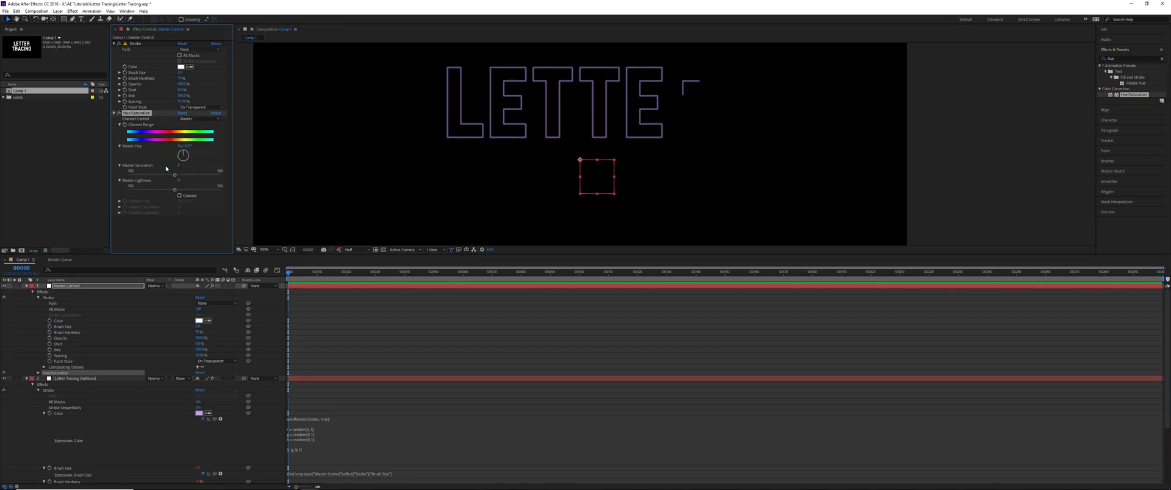
key(Return)
key(Home)
text(Master)
key(Return)
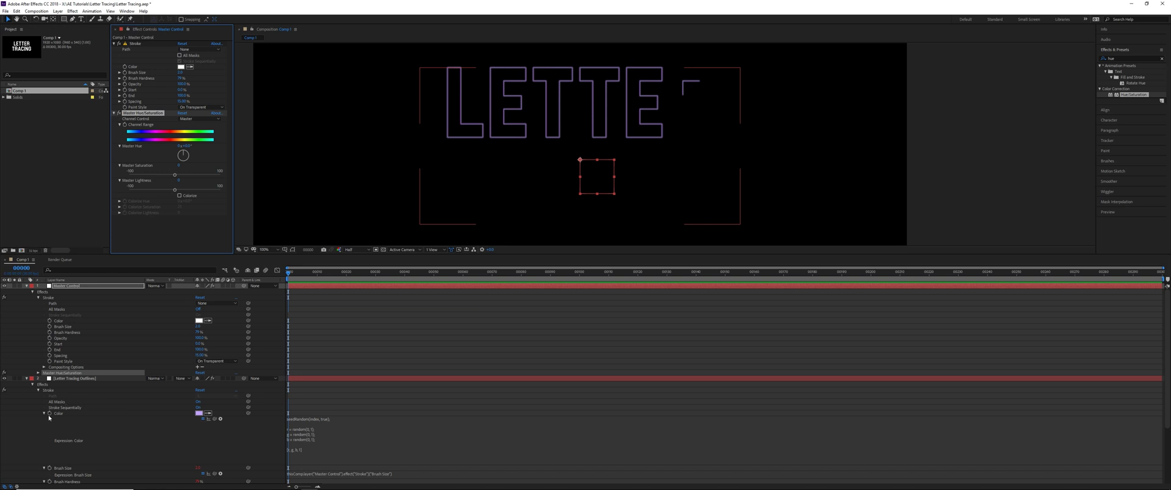
Reveal and twirl open the Hue/Saturation effect on both layers.
click(72, 379)
key(u)
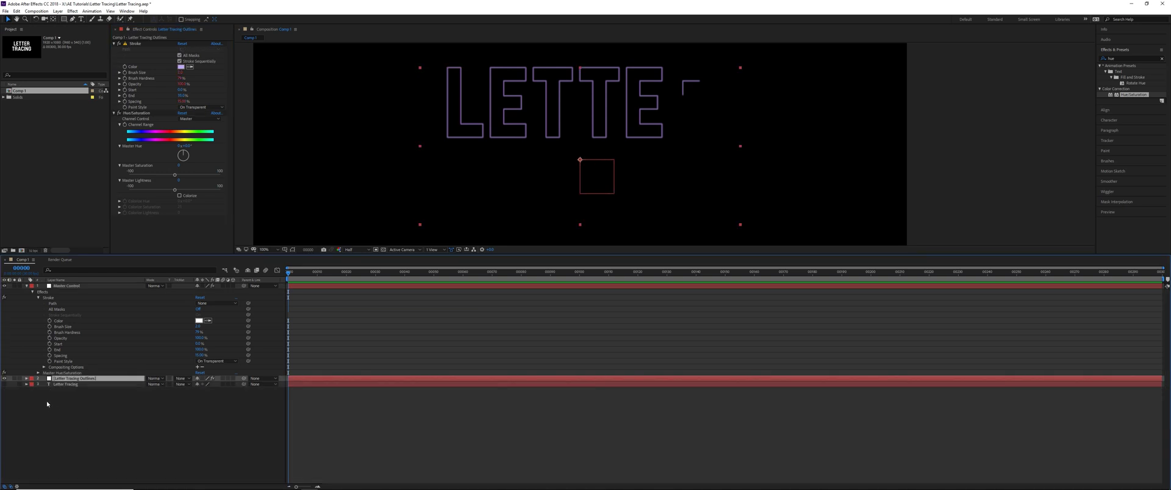
key(e)
click(38, 391)
click(64, 287)
key(u)
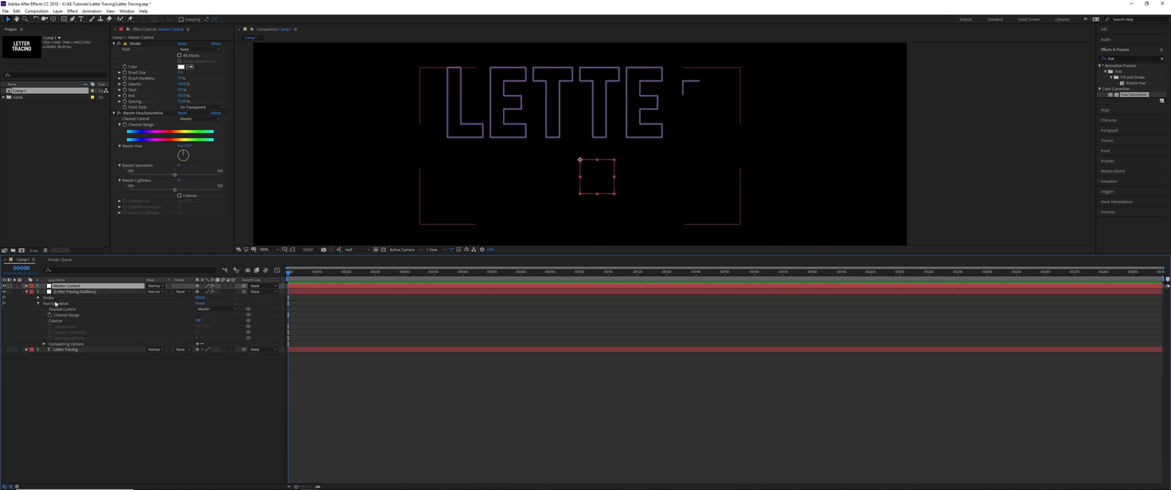
key(e)
click(37, 297)
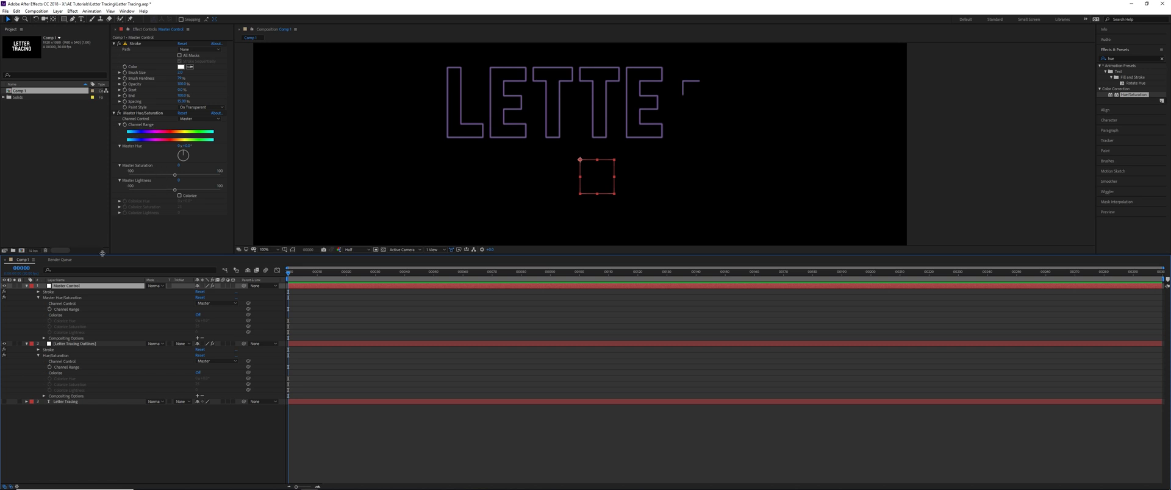
Pickwhip the outlines' Channel Range to Master Control's Master Hue/Saturation Channel Range.
alt+click(50, 368)
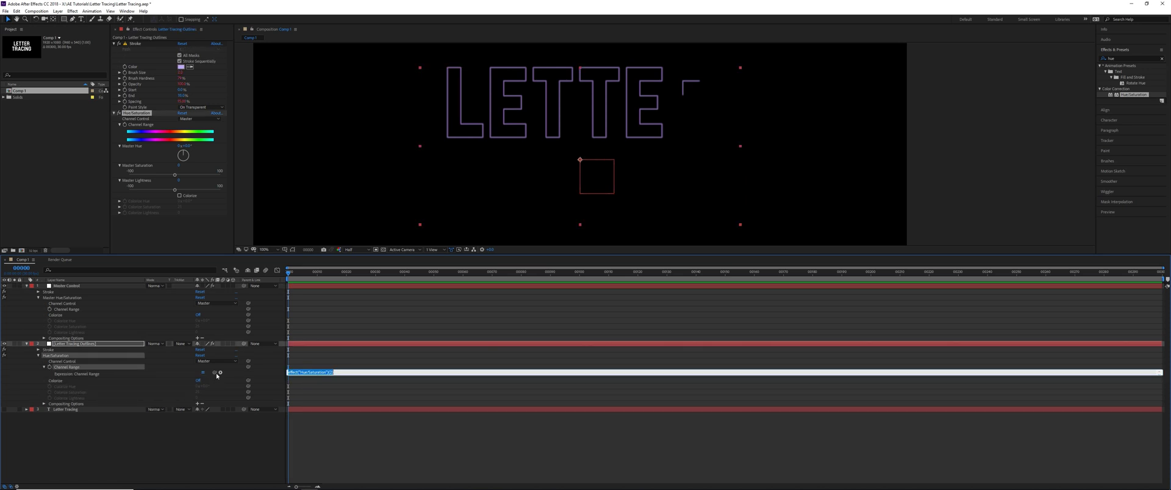
drag(217, 373, 103, 312)
key(KP_Enter)
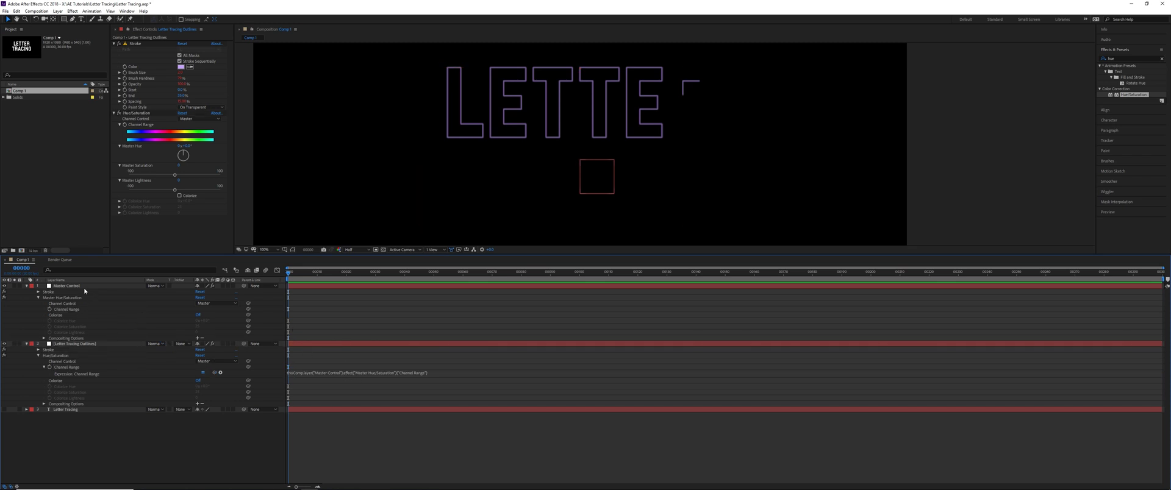
Test the link by changing Master Hue/Saturation values, then undo Master Hue back to 0°.
click(84, 287)
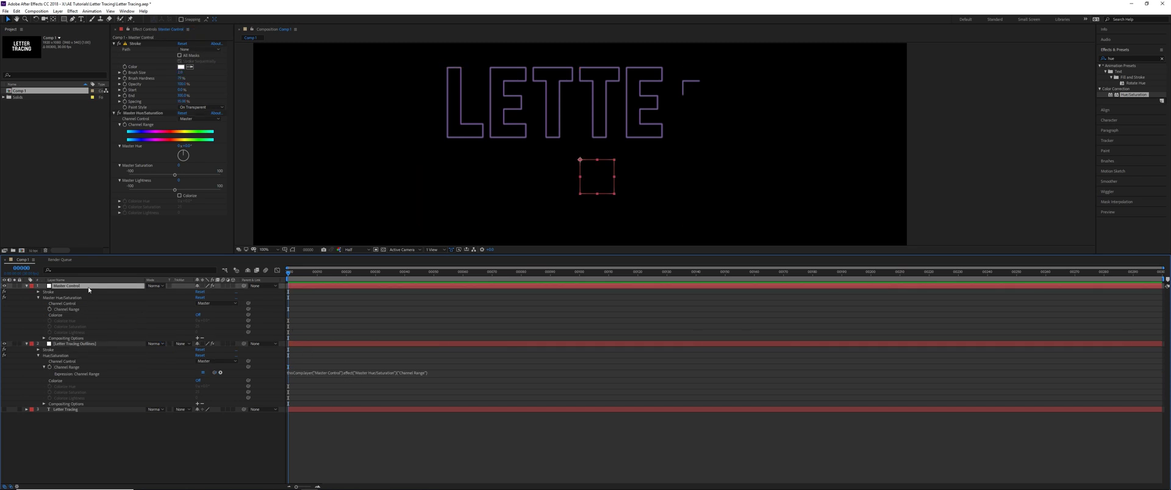
click(188, 155)
drag(188, 156, 188, 160)
click(182, 175)
click(202, 175)
click(201, 175)
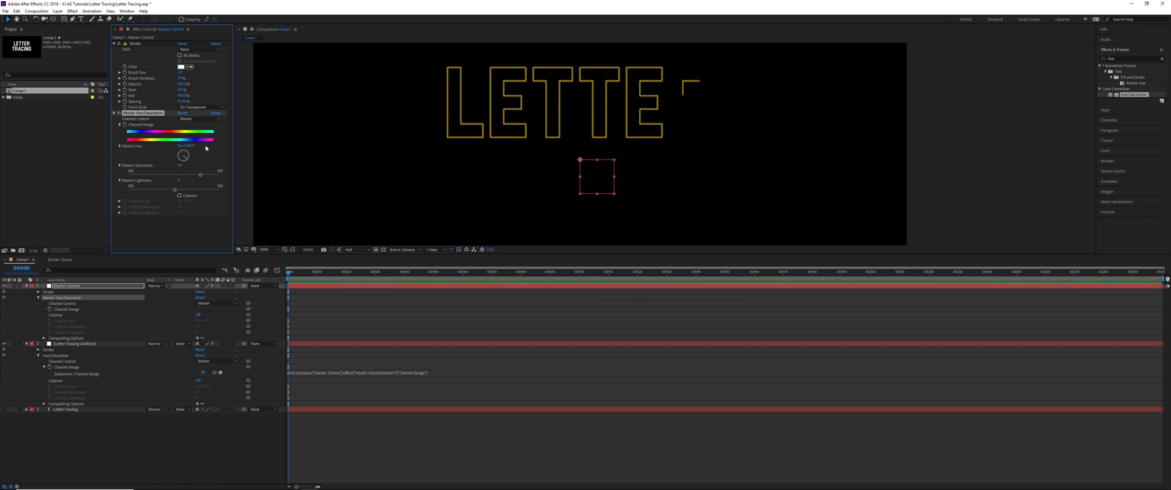
key(ctrl+z)
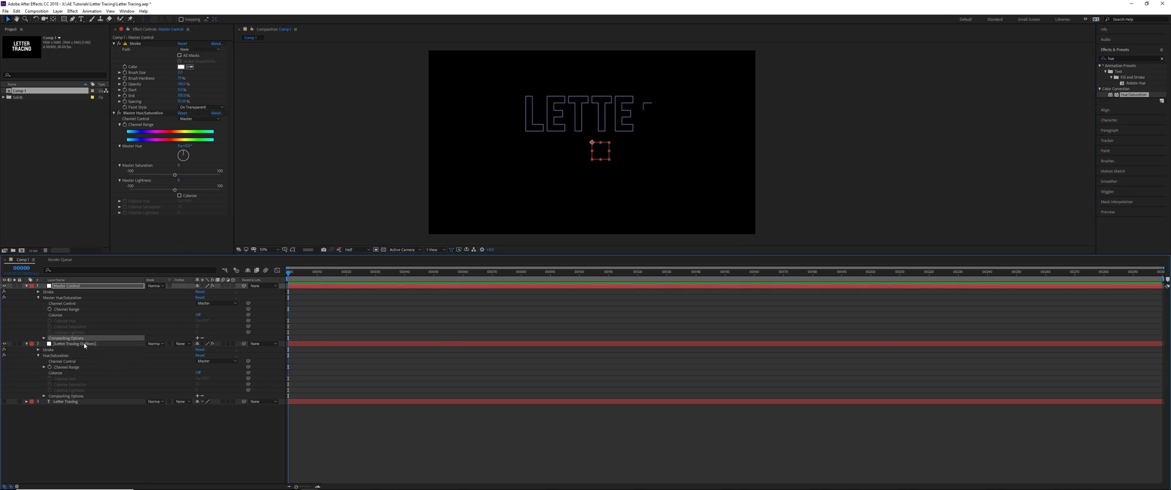
click(83, 344)
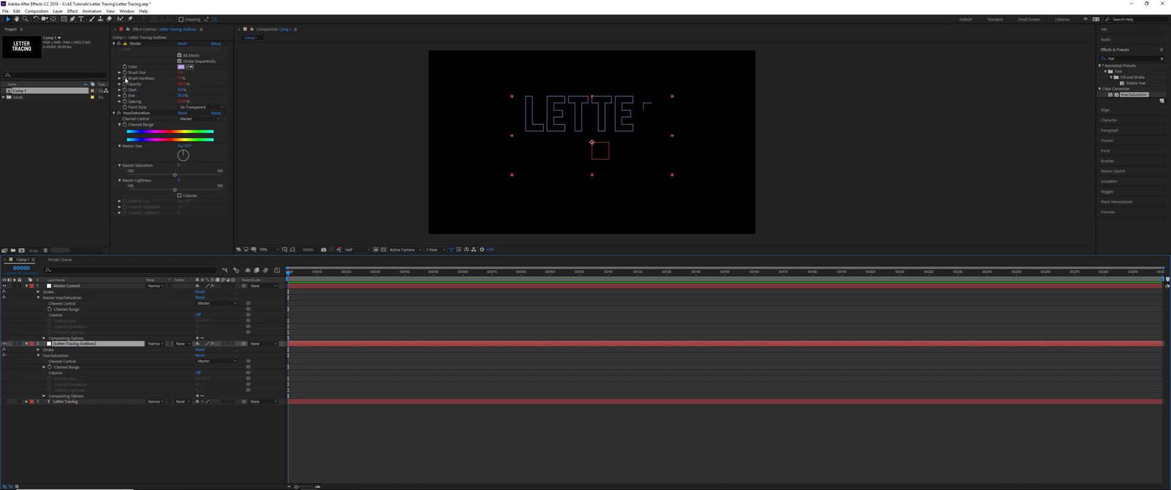
click(160, 96)
Lower the stroke End to 0% to hide the outlines and move to frame 30.
drag(182, 96, 170, 96)
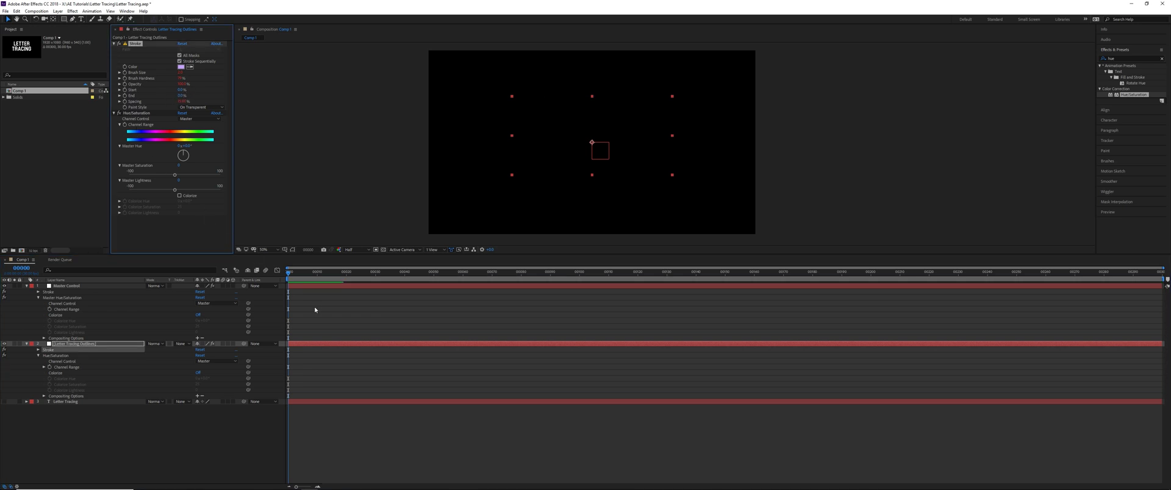
click(326, 272)
drag(357, 273, 376, 270)
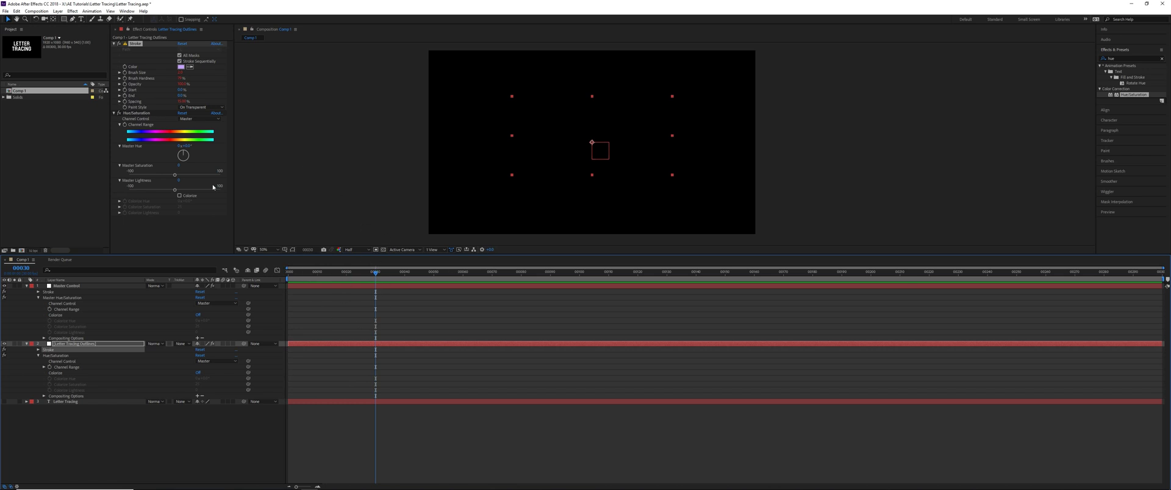
click(136, 100)
At frame 100 set Stroke End to 100%, then scrub and preview the trace-on.
drag(467, 276, 579, 233)
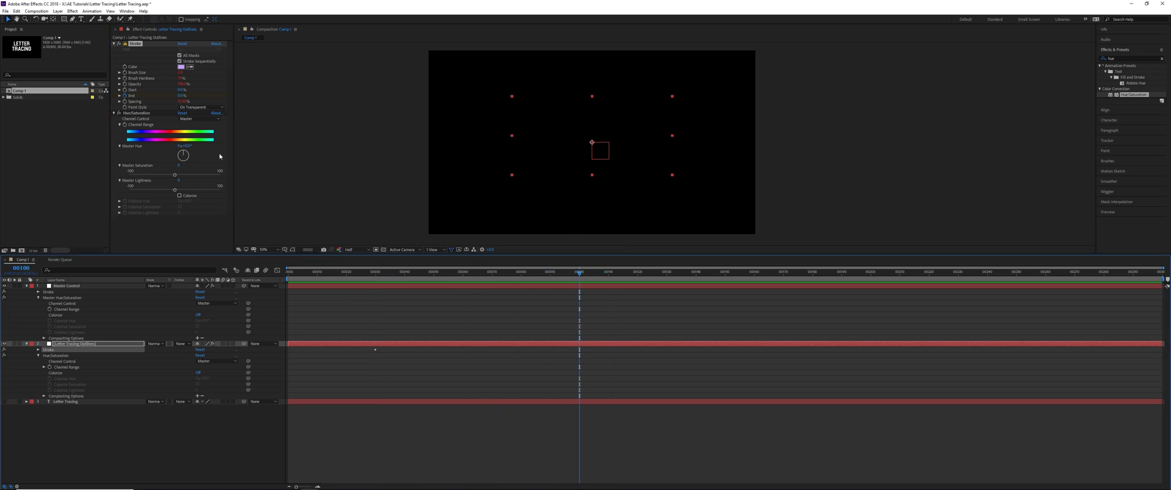
click(182, 96)
text(100)
key(Return)
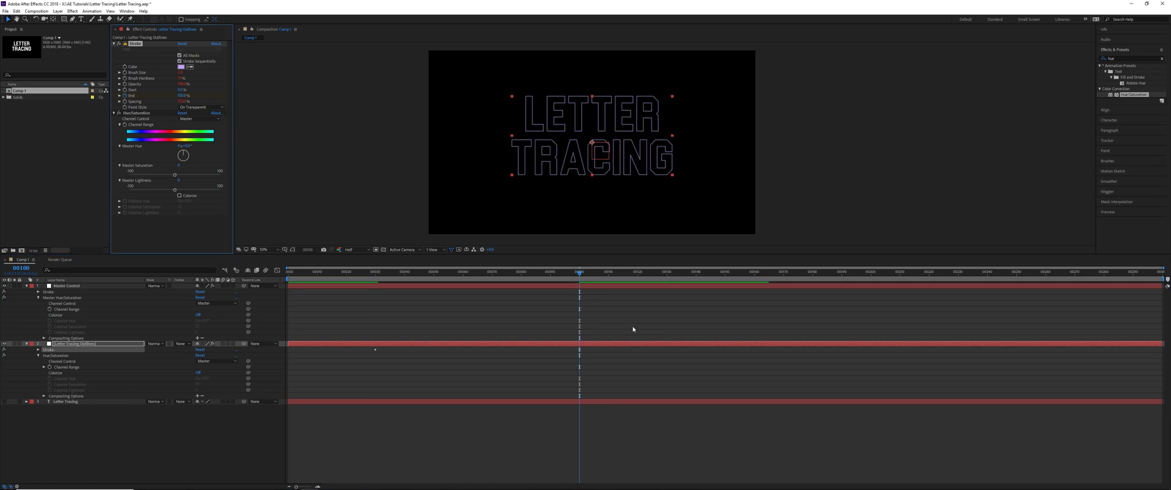
mouse_move(437, 269)
mouse_down()
mouse_move(361, 269)
mouse_move(558, 256)
mouse_move(465, 259)
mouse_up()
key(space)
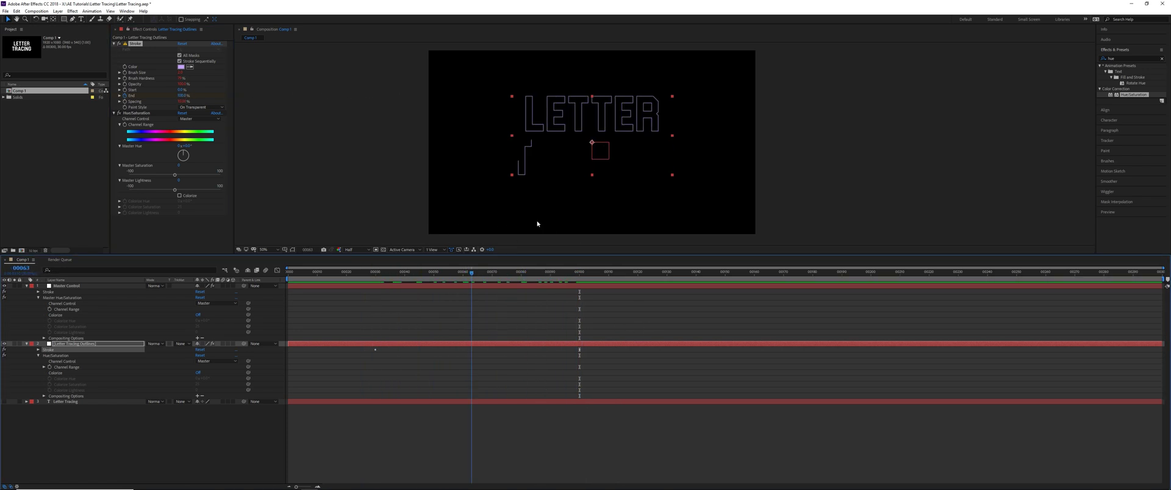
key(space)
key(space)
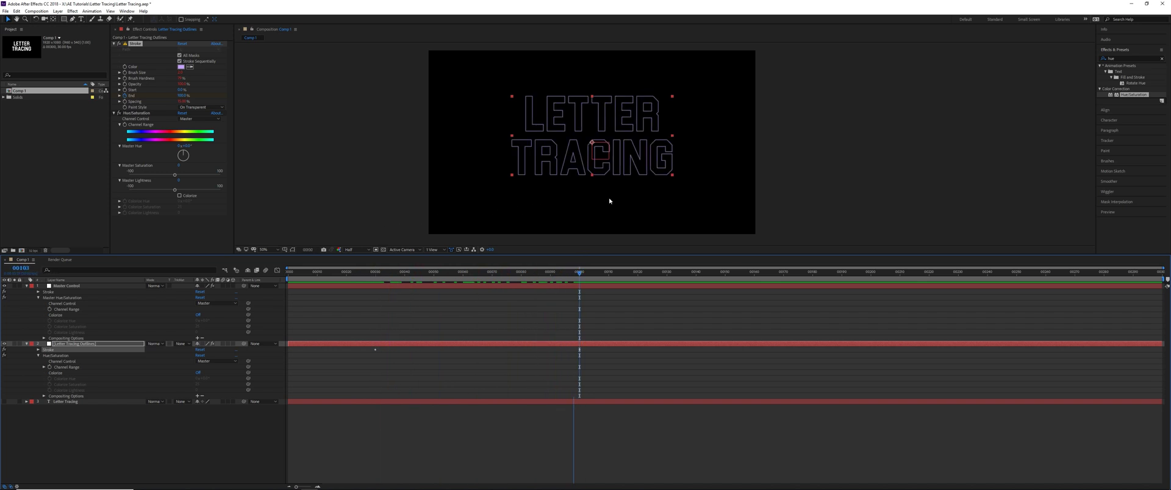
At the fully drawn frame, rename the outline layer 'Letter Tracing Outlines Ref' and collapse Master Control.
key(Page_Up)
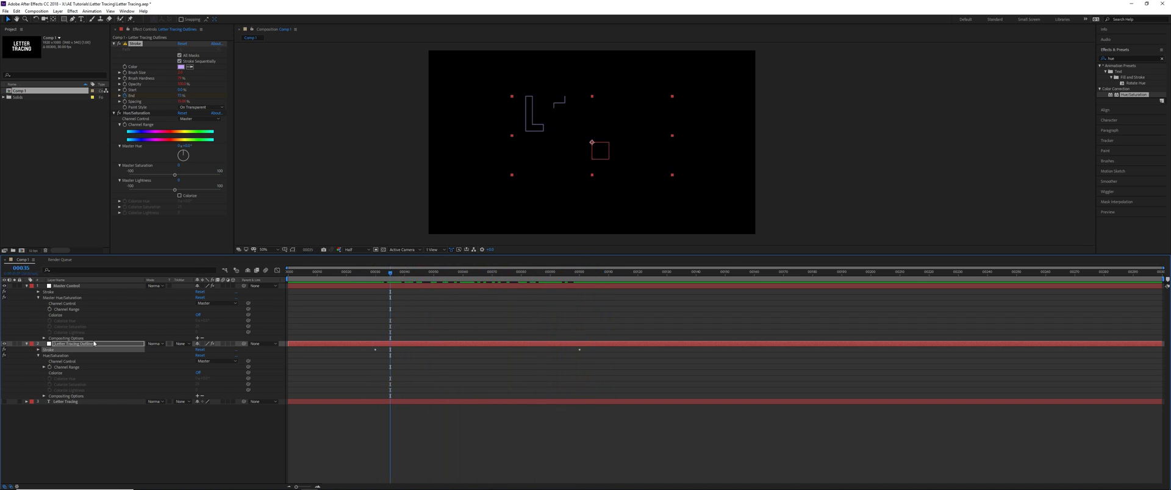
key(Return)
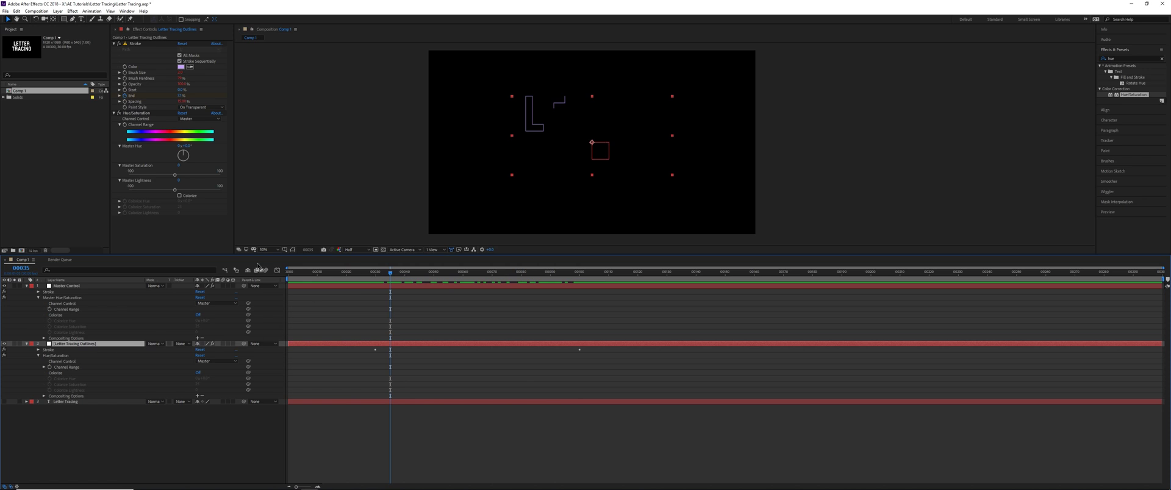
drag(390, 272, 579, 273)
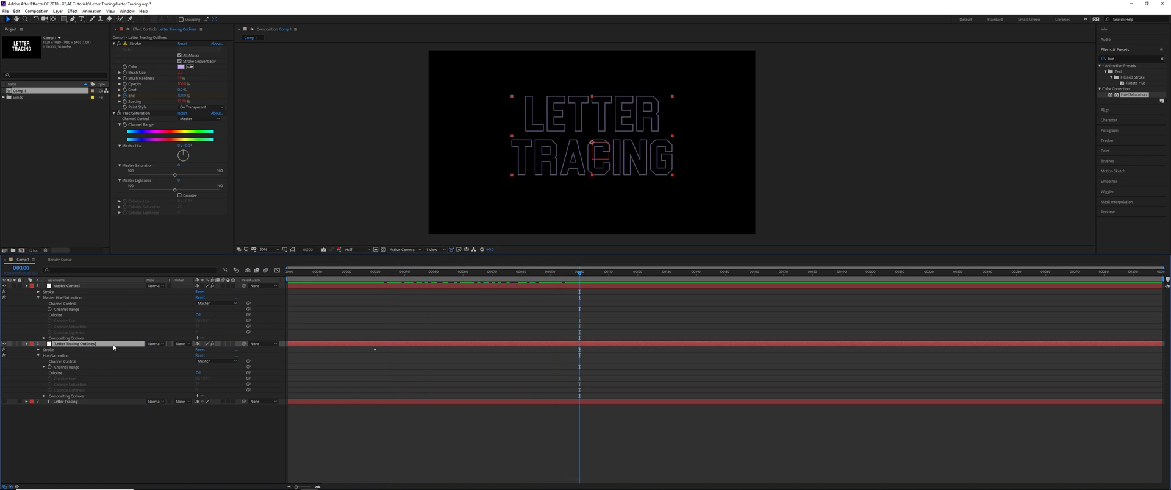
key(Return)
click(113, 344)
key(Return)
click(27, 286)
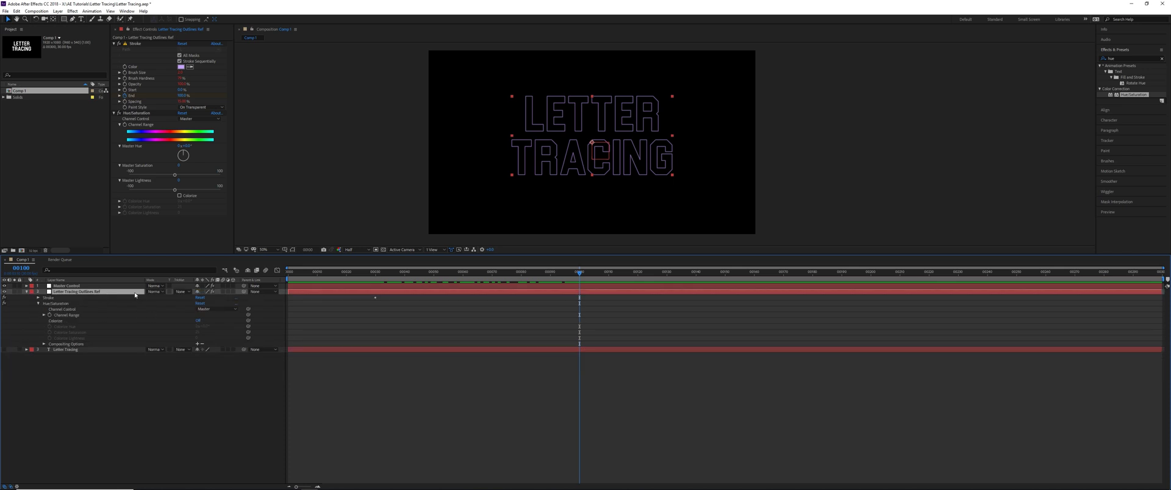
Enlarge and fit the composition viewer, then duplicate the Ref layer 14 times.
drag(312, 255, 312, 311)
key(shift+slash)
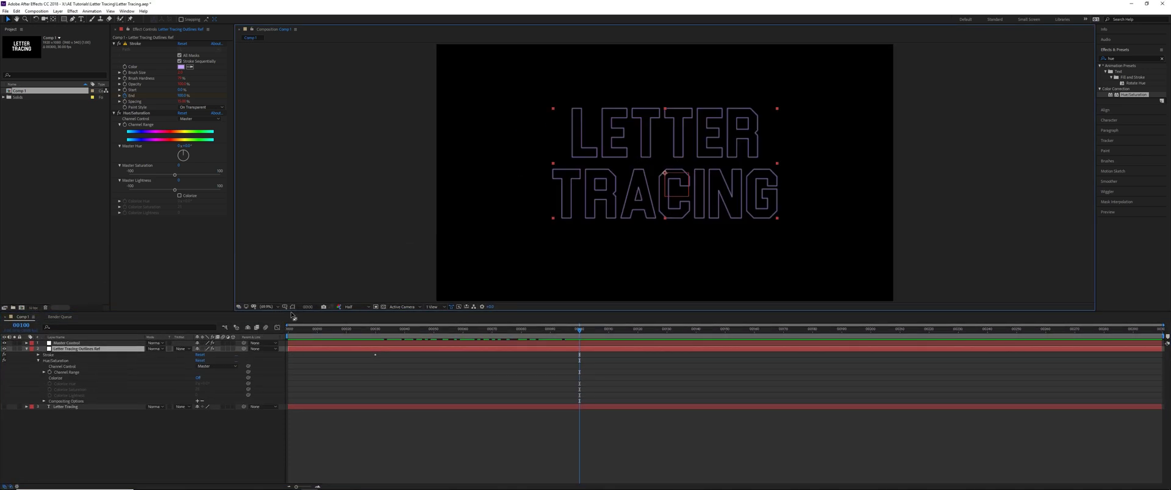
key(ctrl+d)
key(ctrl+d)
key(ctrl+d)
key(ctrl+d)
key(ctrl+d)
key(ctrl+d)
key(ctrl+d)
key(ctrl+d)
key(ctrl+d)
key(ctrl+d)
key(ctrl+d)
key(ctrl+d)
key(ctrl+d)
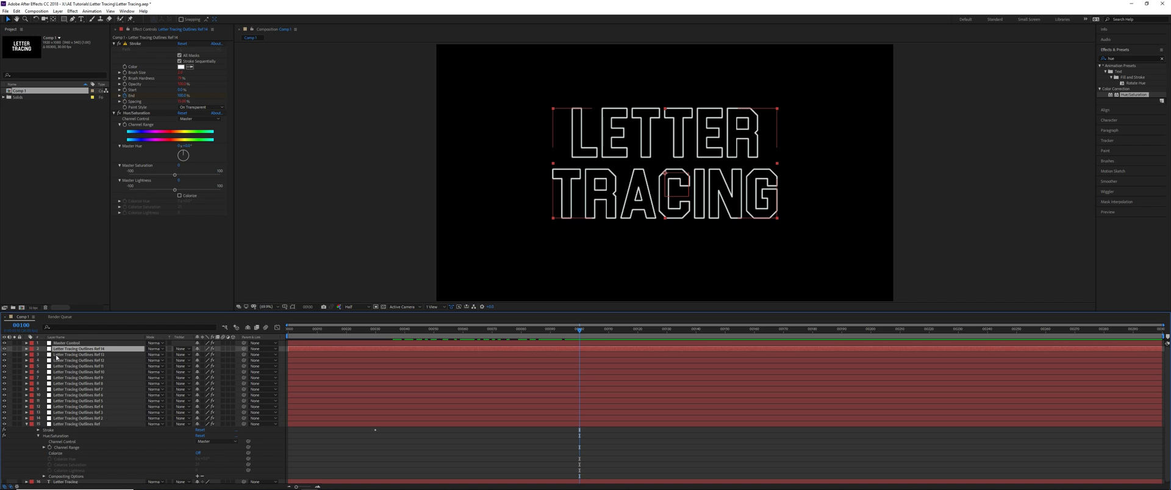
Rename the top copy 'L' and solo it to show only the L outline.
key(m)
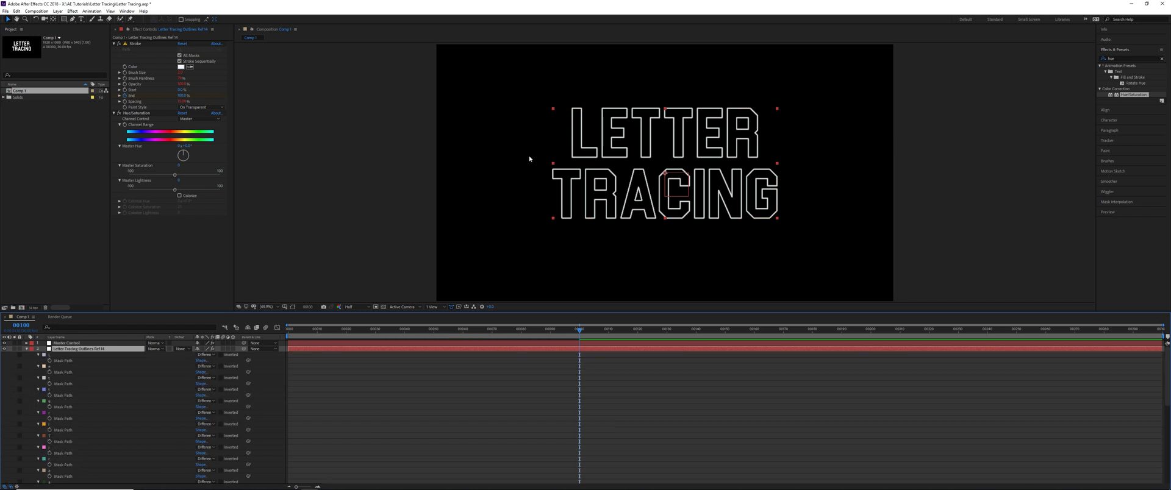
key(Return)
text(L)
key(Return)
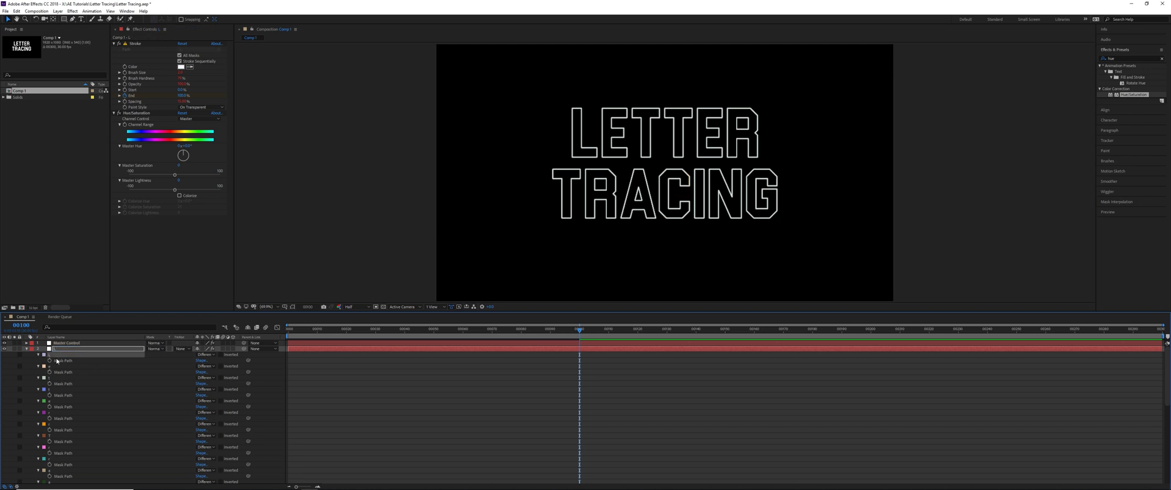
scroll(53, 420, down, 5)
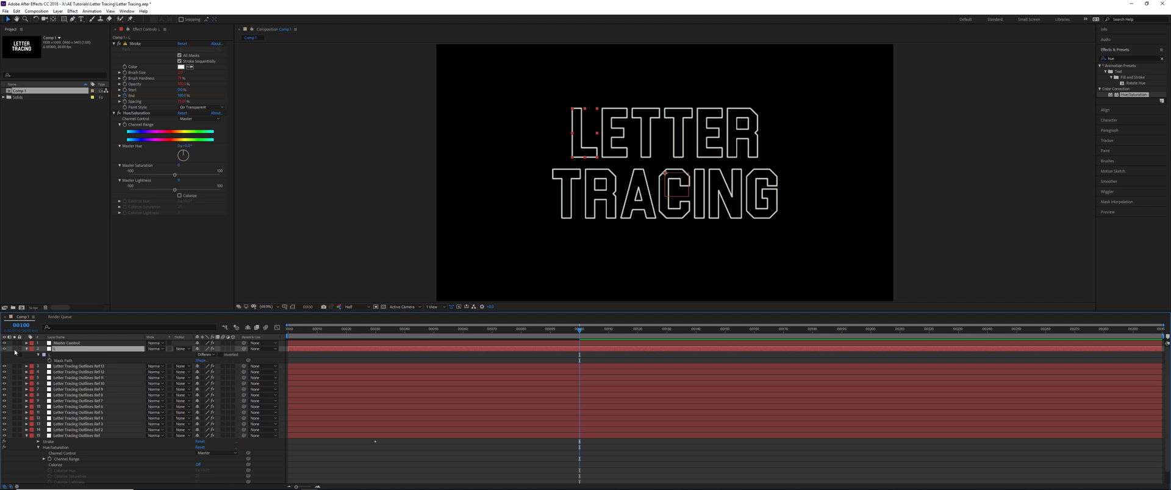
click(14, 349)
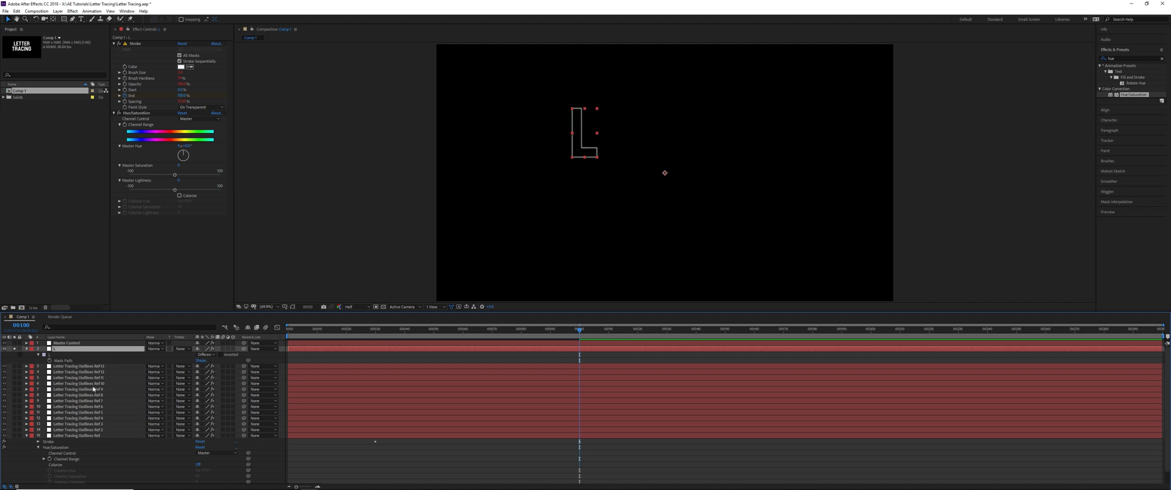
Rename layer 3 to 'e' and select its unwanted mask rows.
click(104, 366)
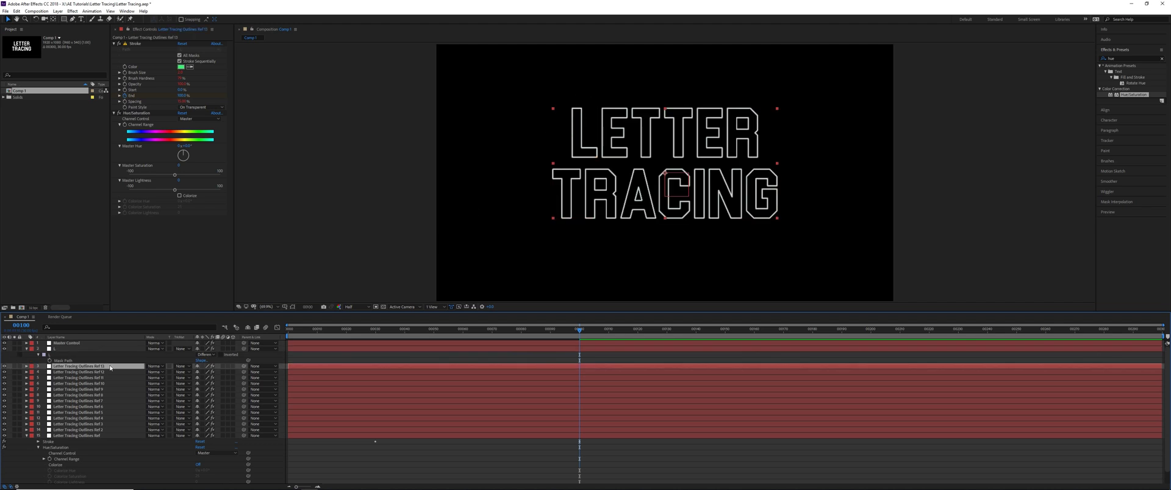
key(Return)
text(e)
key(Return)
key(m)
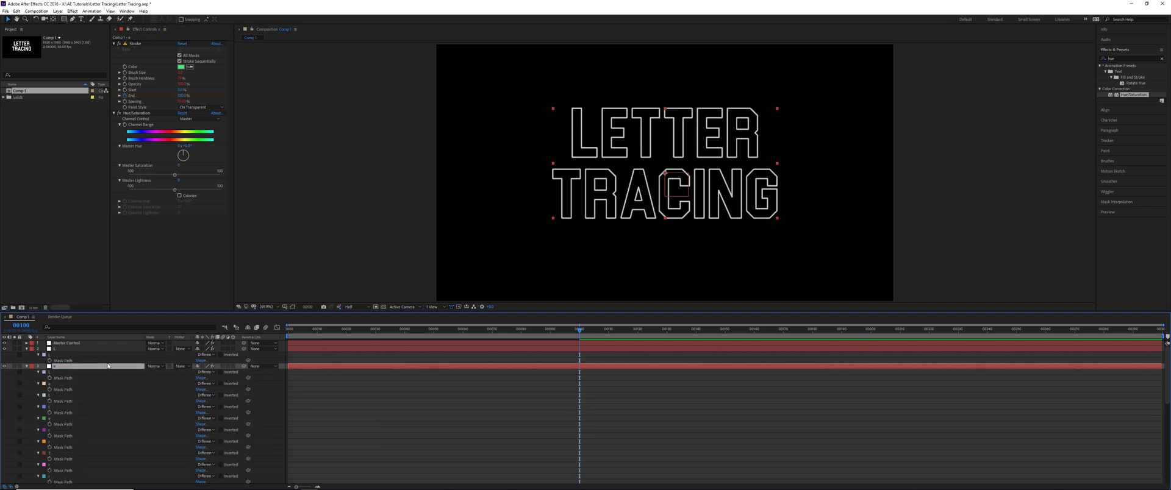
key(F2)
scroll(61, 369, down, 3)
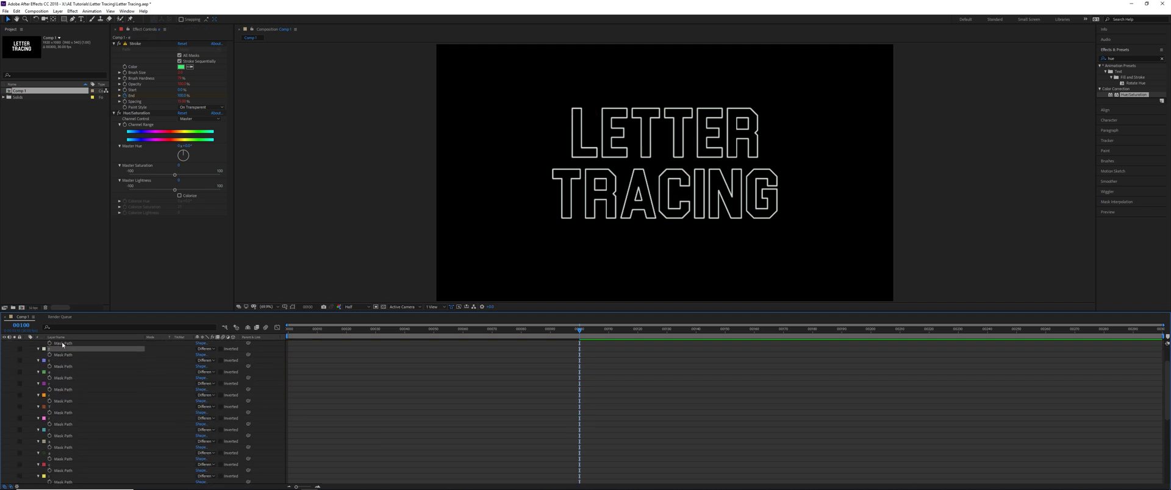
scroll(59, 452, down, 2)
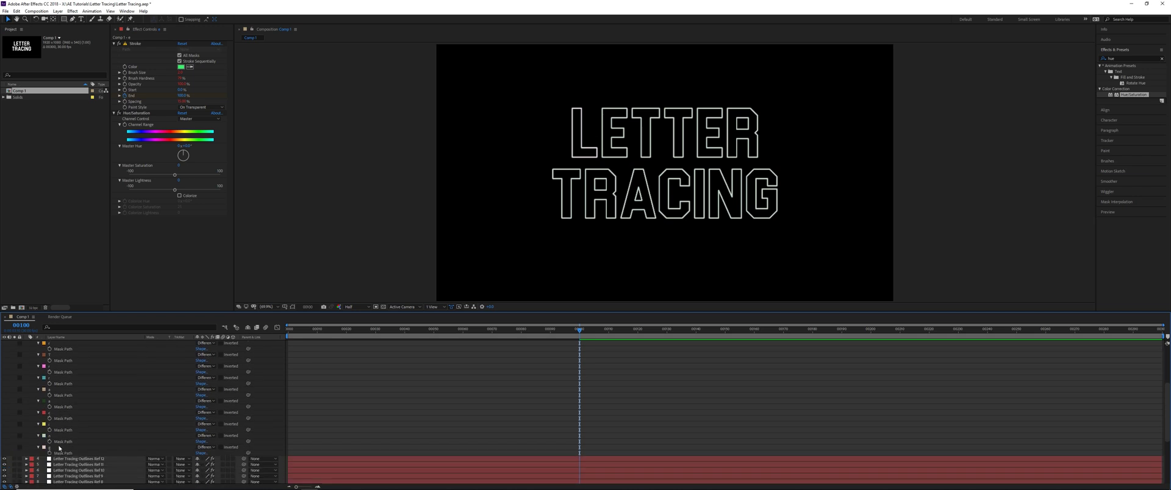
shift+click(59, 448)
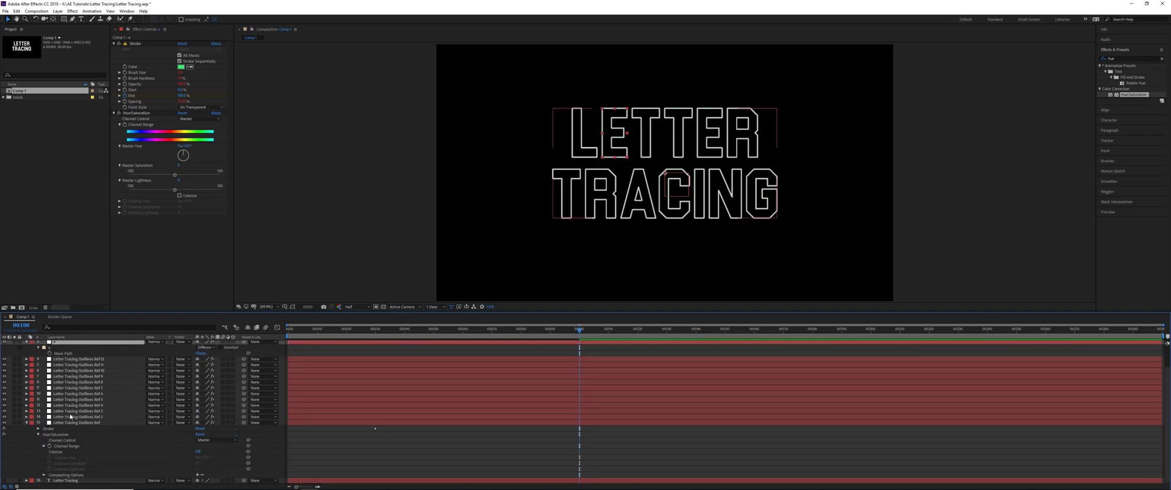
click(80, 359)
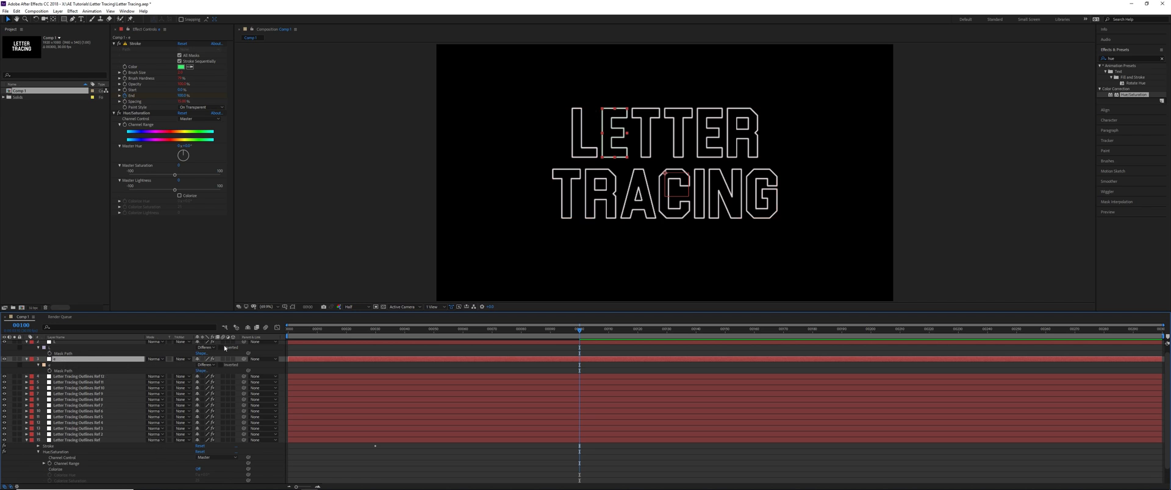
Zoom and pan the viewer to inspect each letter's outline.
scroll(674, 137, up, 2)
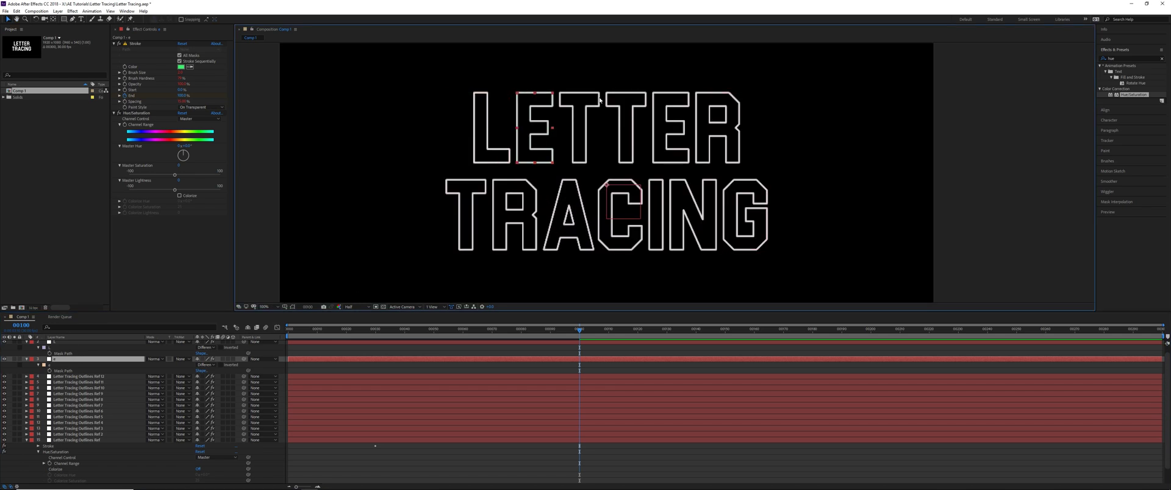
drag(674, 136, 604, 140)
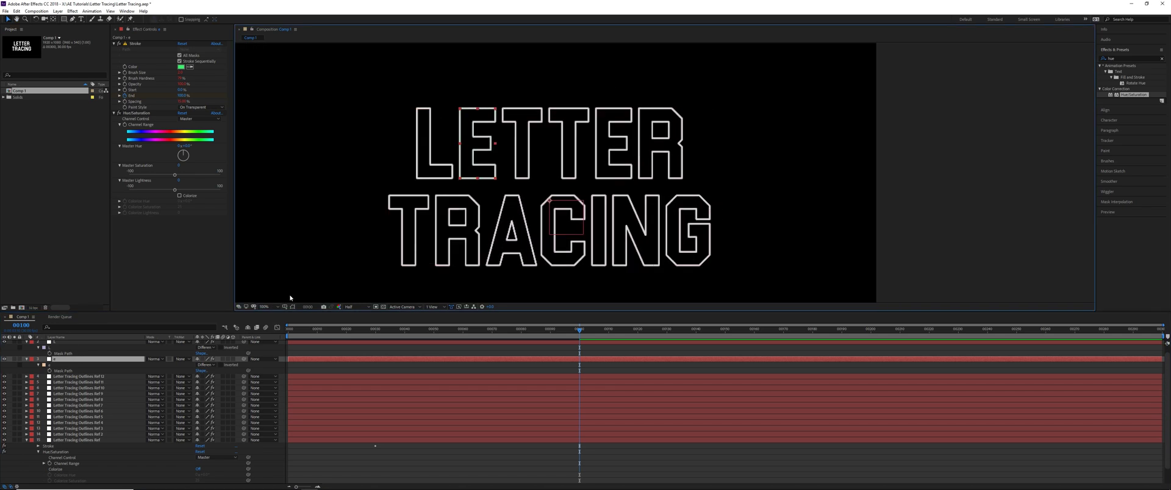
scroll(690, 135, up, 1)
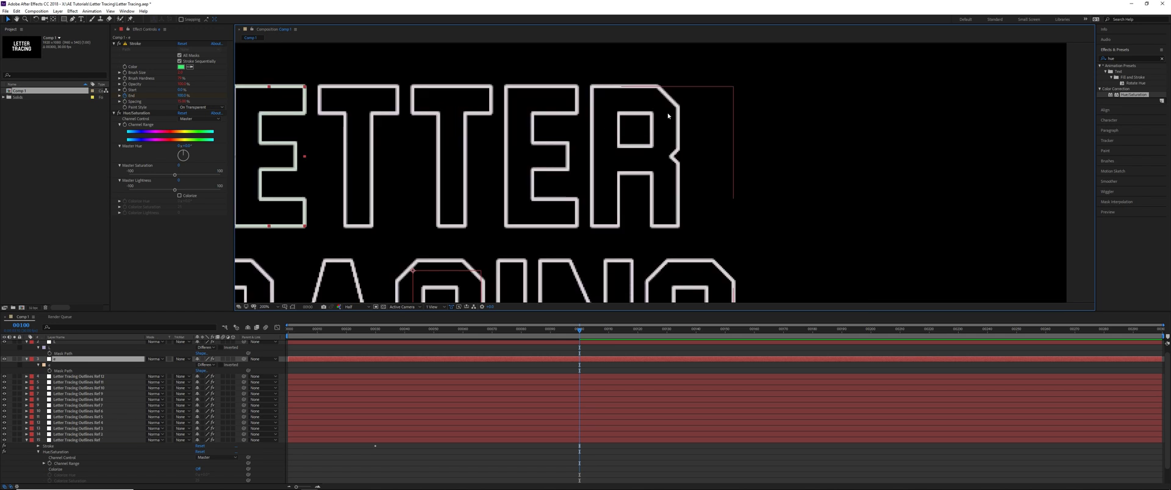
scroll(667, 116, down, 1)
scroll(488, 205, up, 1)
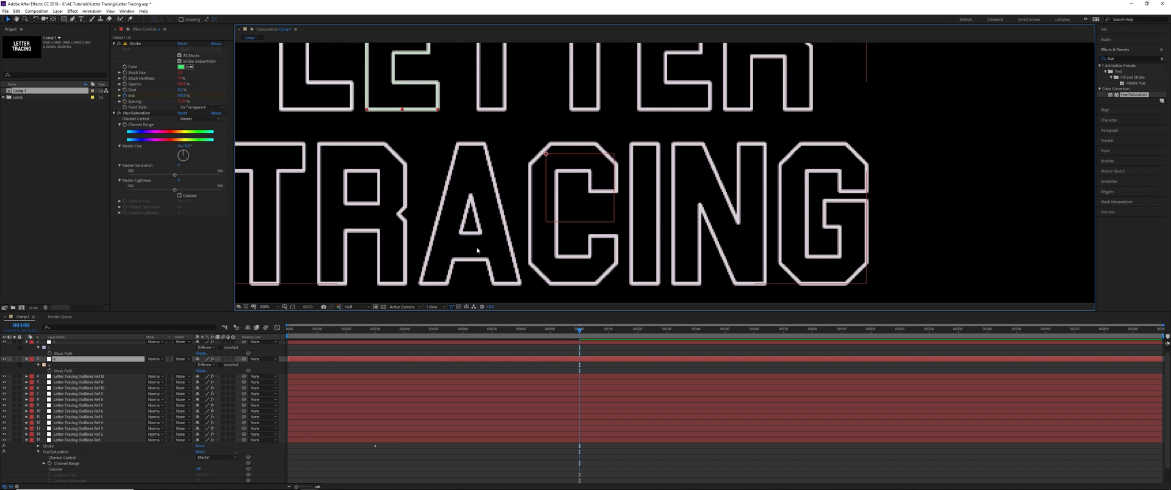
scroll(479, 251, down, 1)
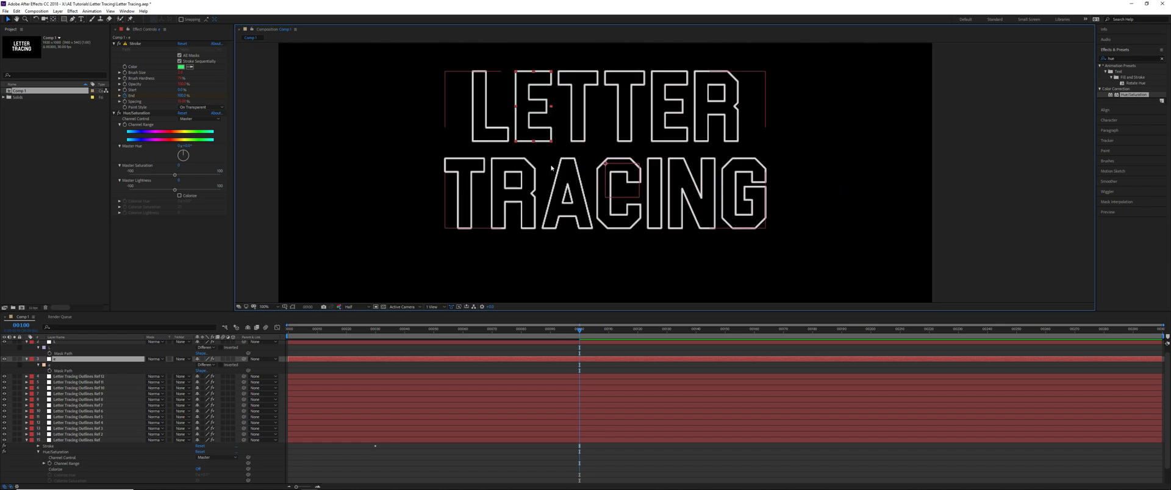
scroll(459, 188, right, 1)
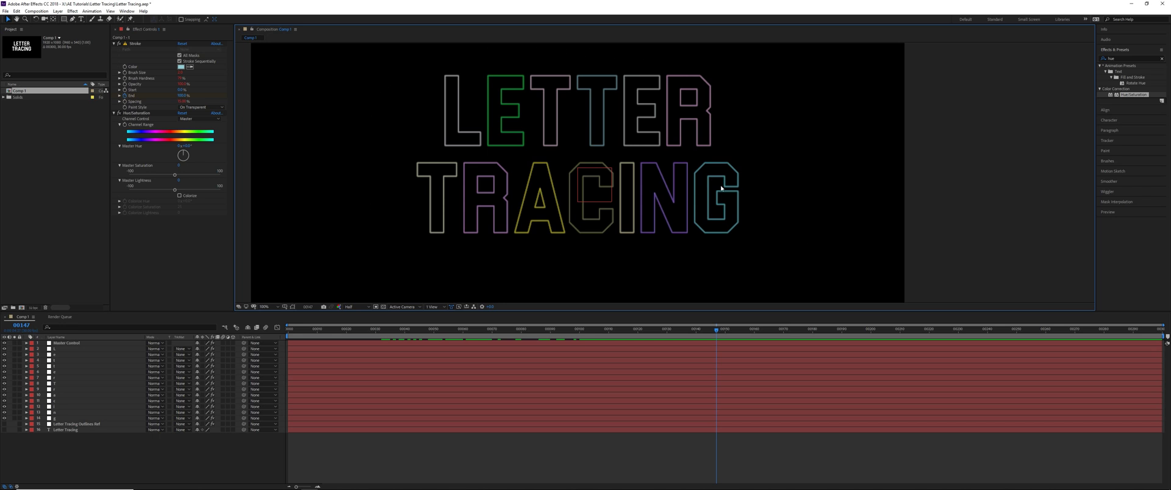
Preview the multicoloured trace-on from the start, then select letter layers L through the last.
mouse_move(523, 331)
mouse_down()
mouse_move(324, 333)
mouse_move(350, 334)
mouse_up()
key(space)
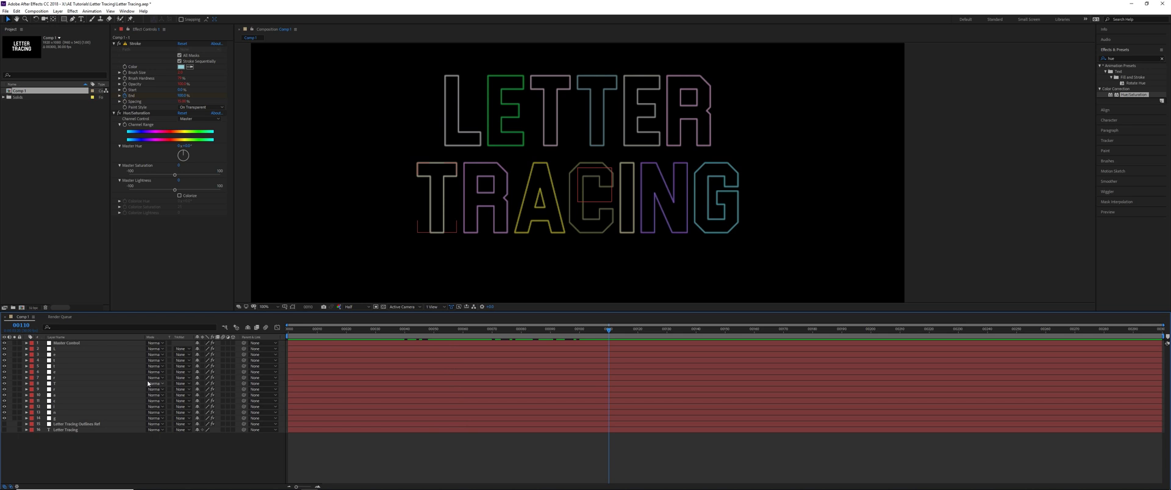
click(67, 349)
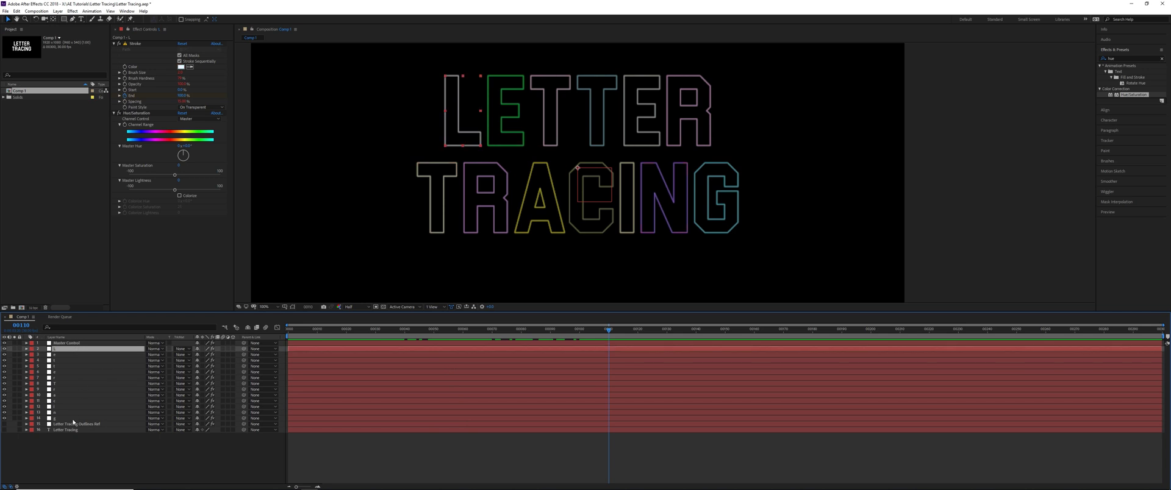
shift+click(93, 419)
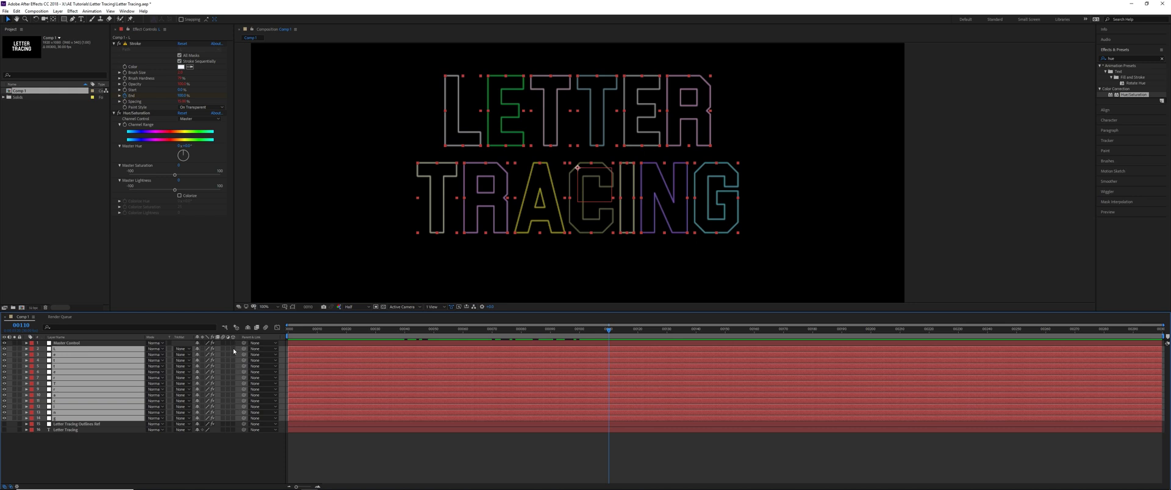
Make the letter layers 3D and keyframe their Z Position at -3000 on frame 0.
drag(233, 349, 233, 419)
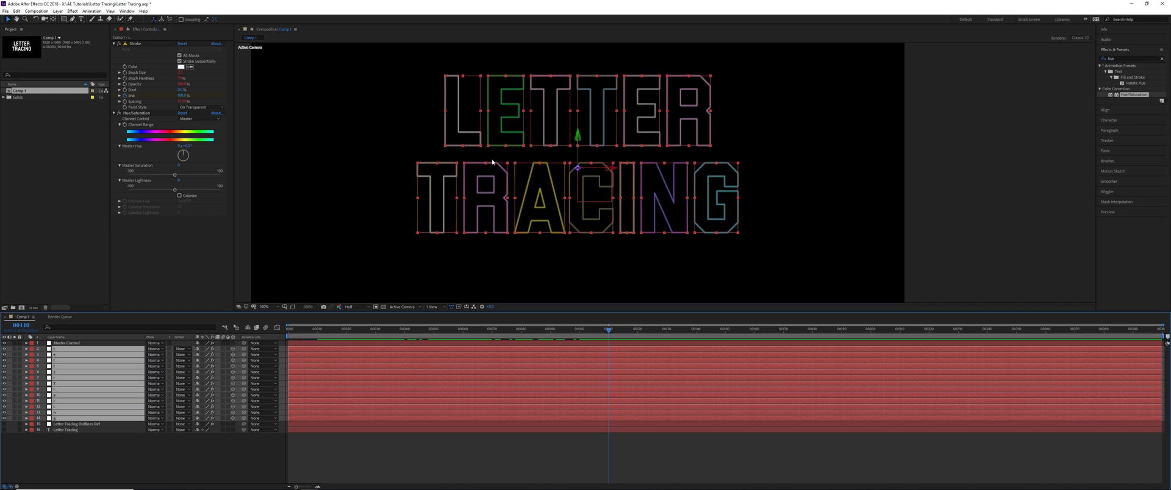
key(Home)
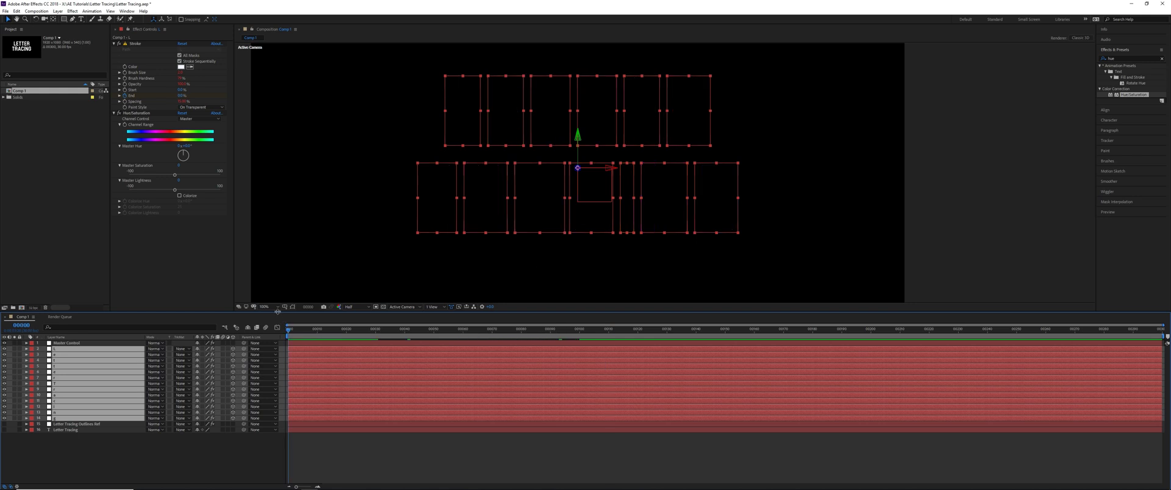
key(p)
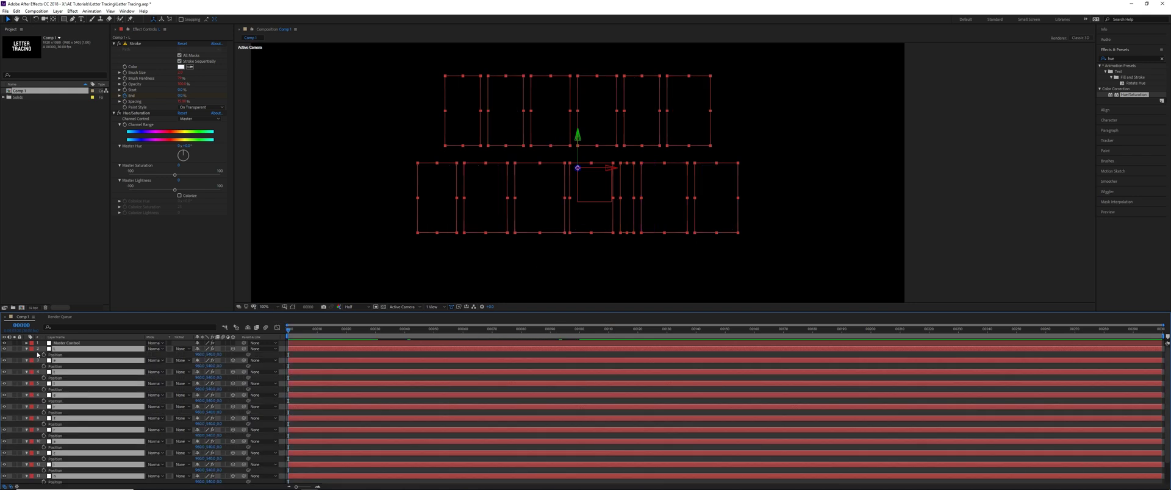
click(44, 354)
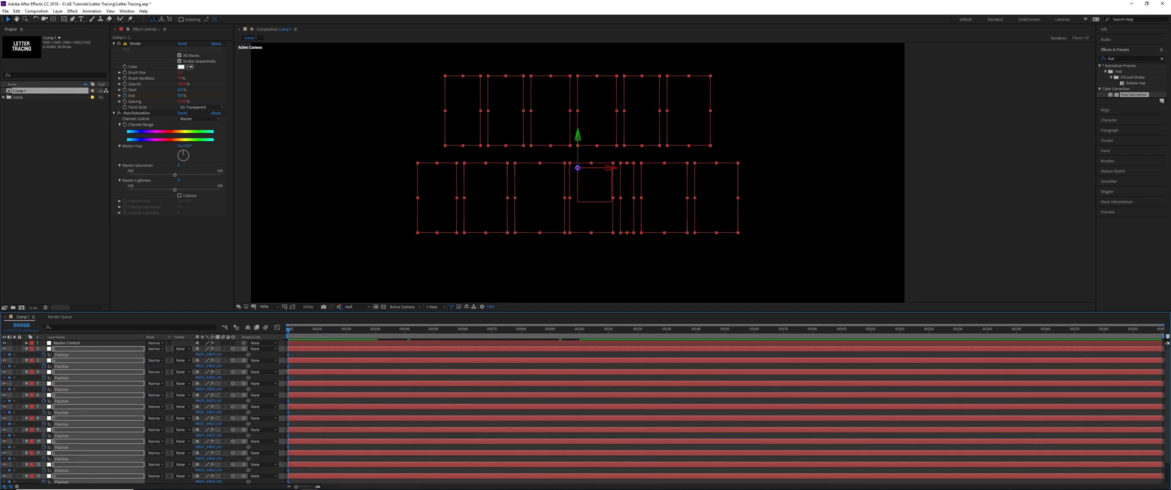
click(221, 354)
text(1)
text(2500)
key(Return)
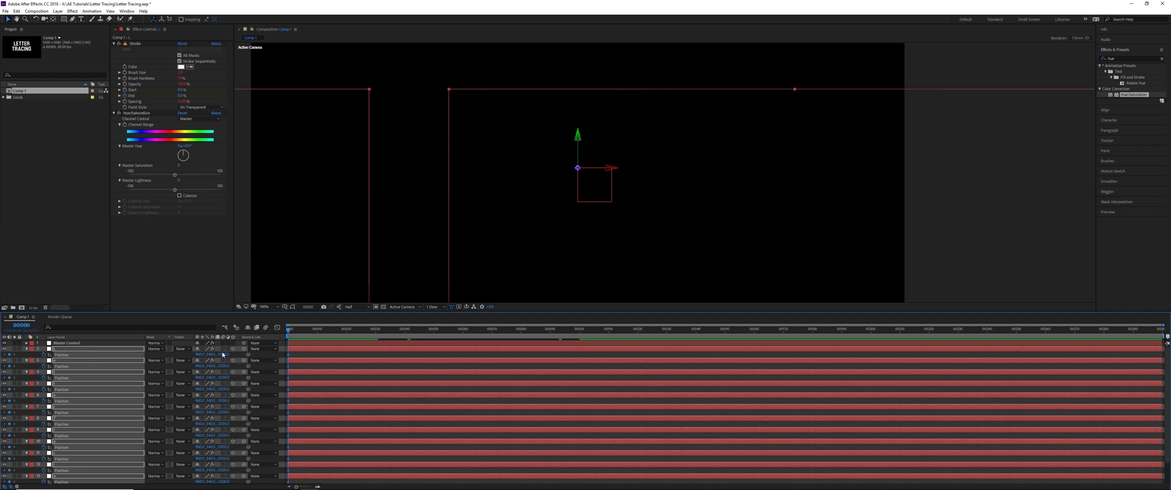
click(222, 354)
text(-3000)
key(Return)
Set Z Position to 0 at frame 120 and preview the fly-in.
drag(340, 332, 370, 330)
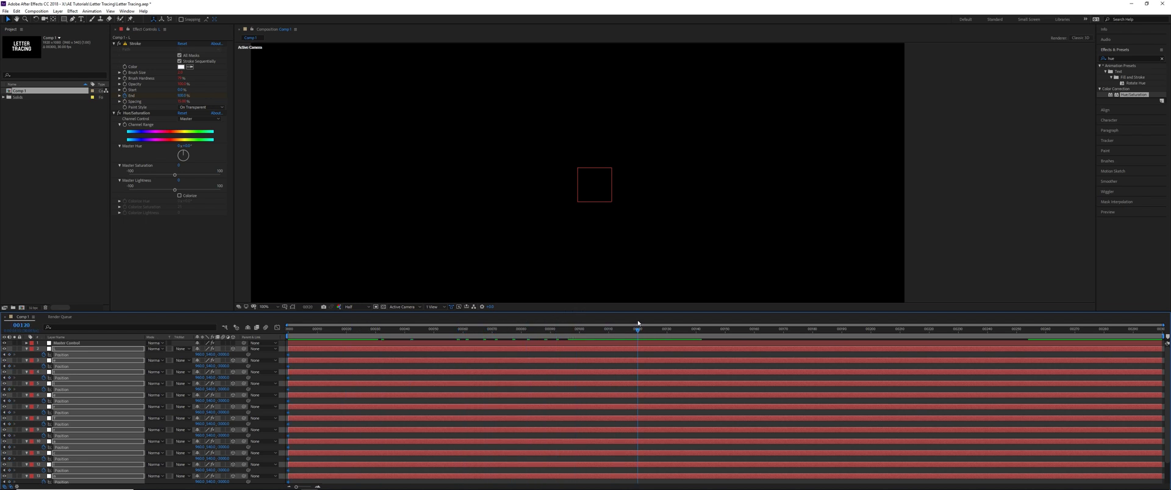
click(223, 354)
text(0)
key(Return)
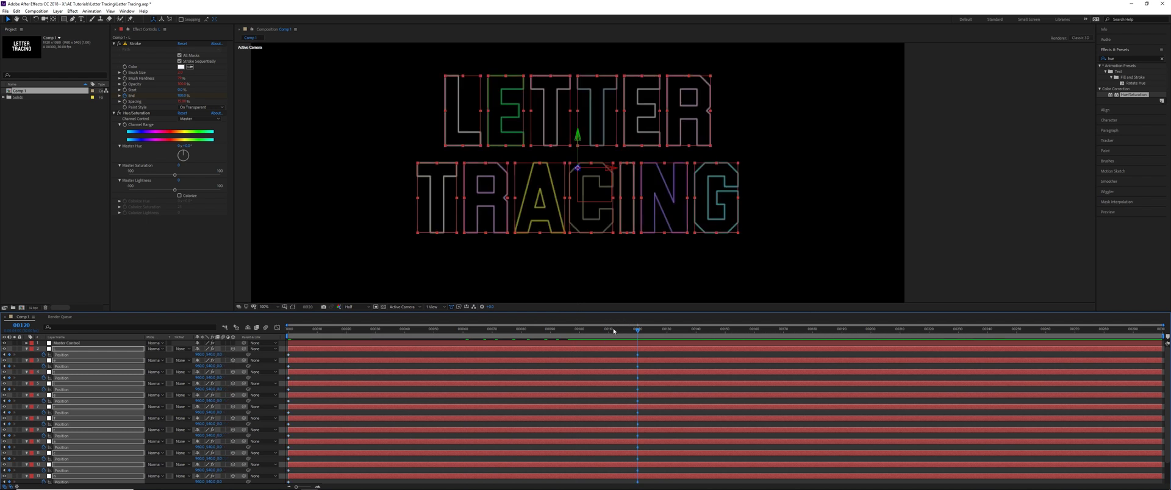
drag(613, 330, 376, 330)
key(space)
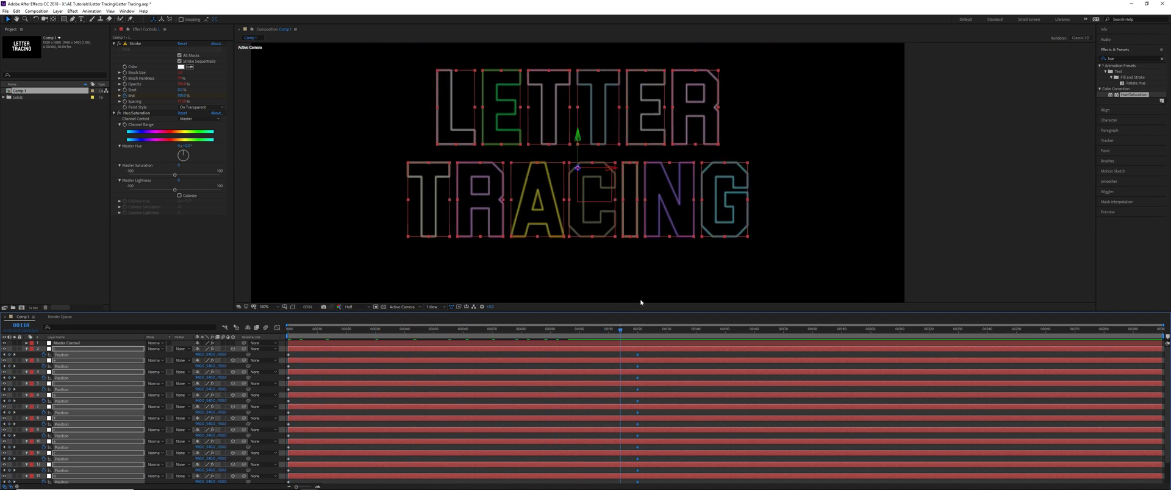
click(636, 331)
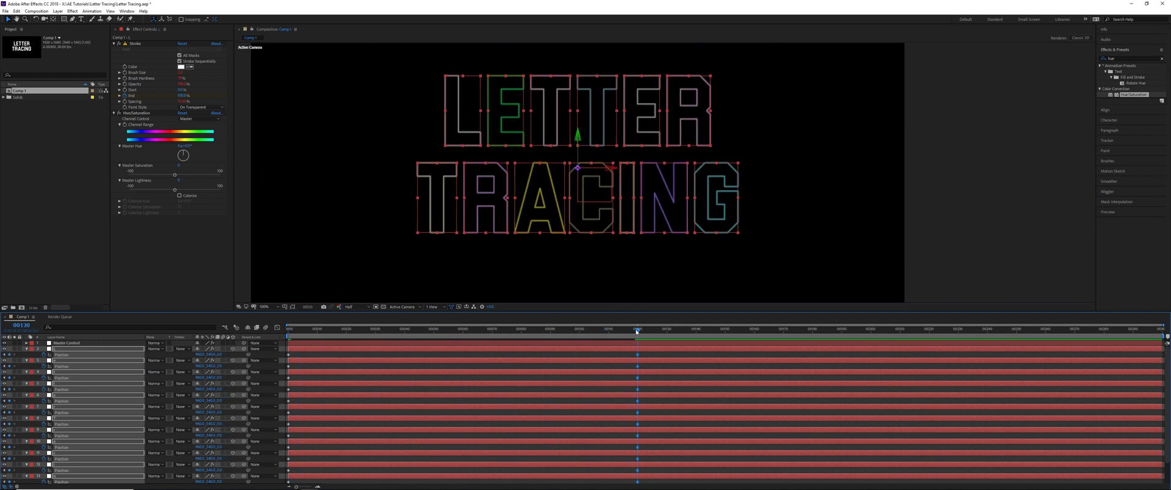
In the Graph Editor, separate Position dimensions, Easy Ease the last Z keyframe, and steepen the first one's handle.
click(277, 327)
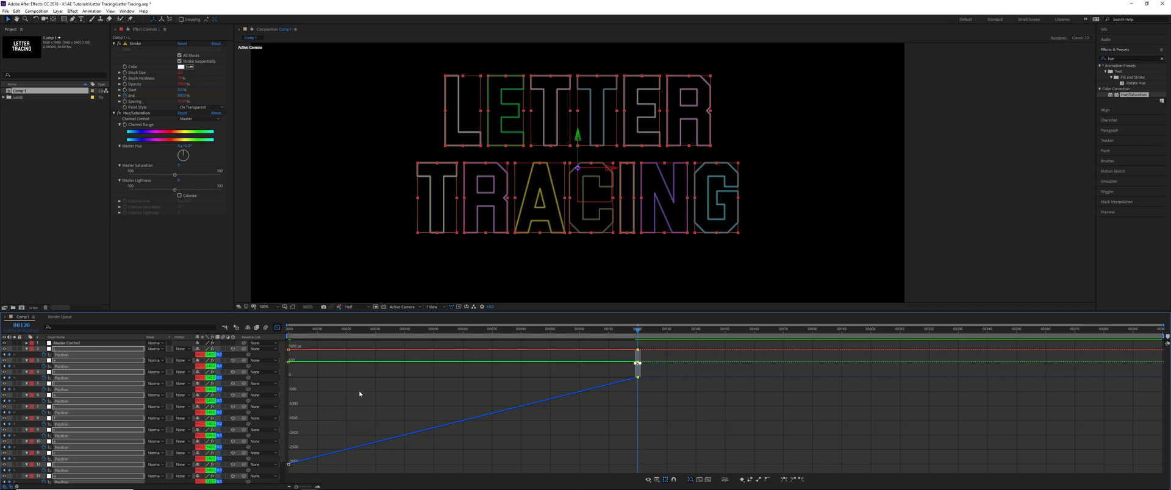
click(725, 479)
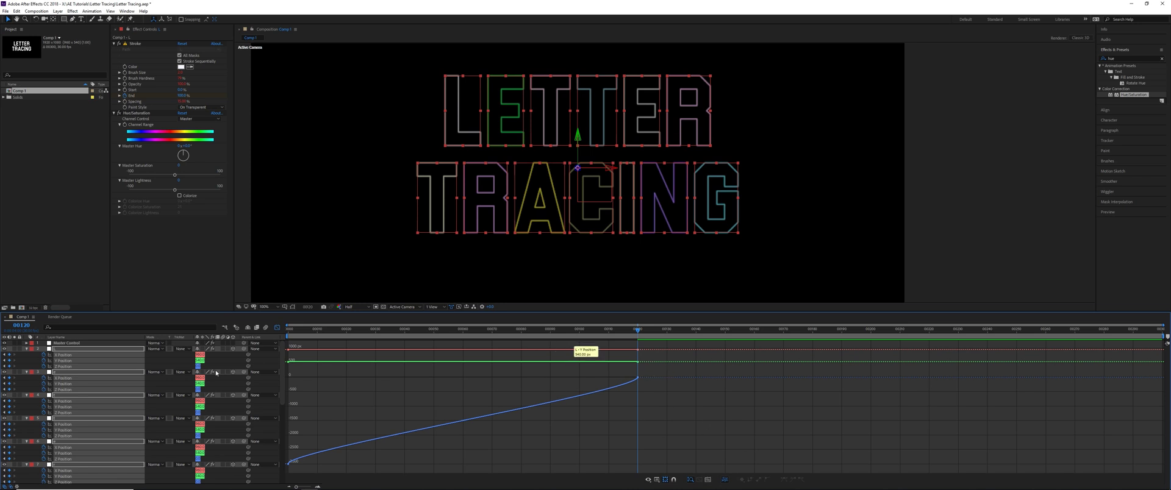
click(636, 380)
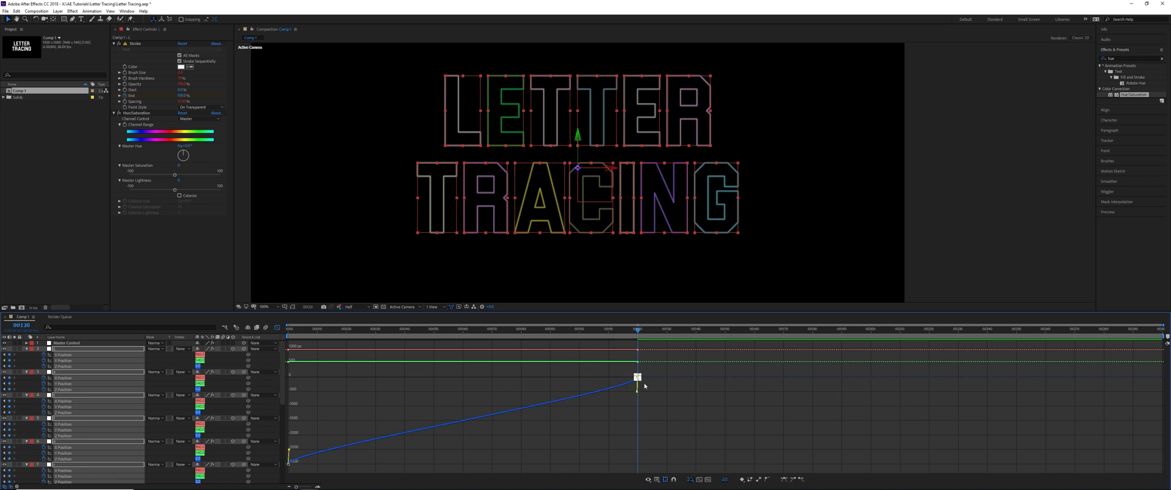
click(785, 480)
click(291, 450)
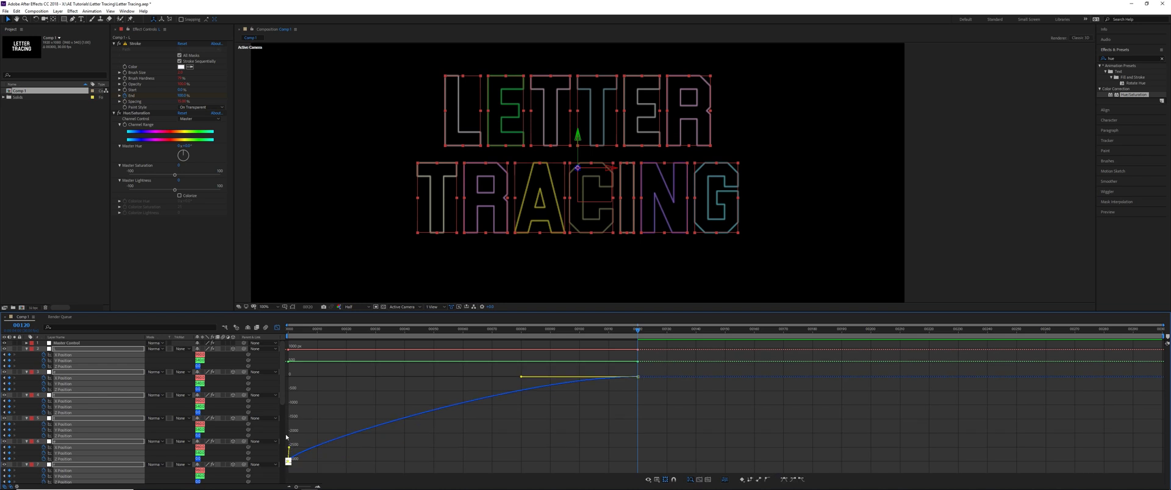
drag(286, 437, 288, 409)
click(460, 334)
Return to layer bars, reveal the Stroke End and Position keyframes, and preview from frame 15 to 120.
key(u)
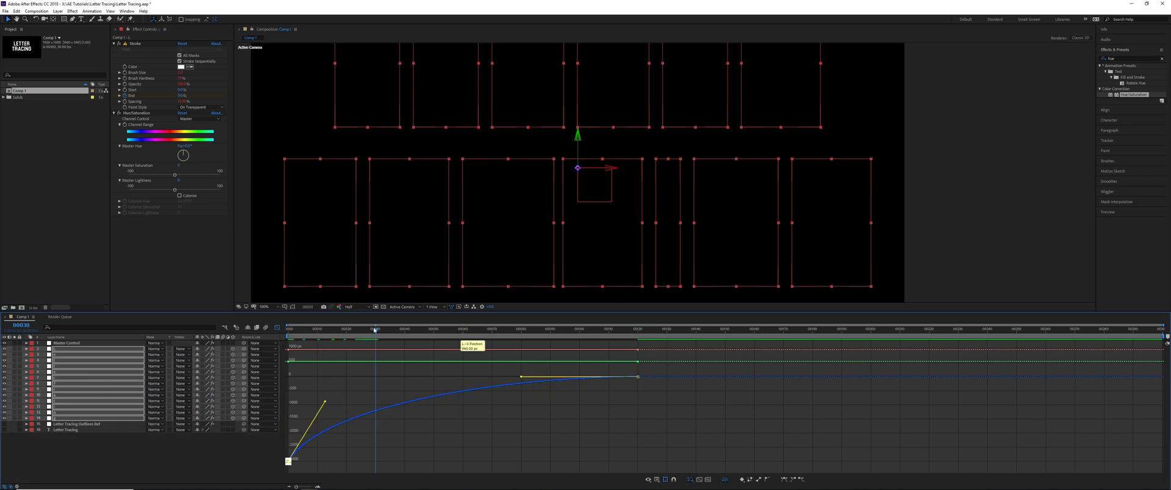
click(375, 333)
click(278, 327)
key(u)
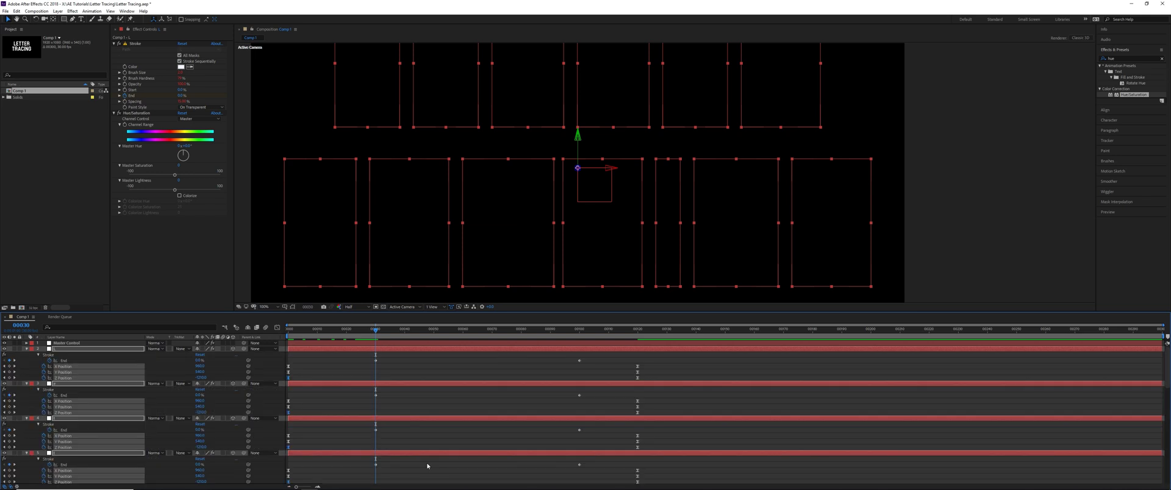
mouse_move(398, 361)
mouse_down()
mouse_move(366, 372)
mouse_move(368, 488)
mouse_move(355, 455)
mouse_move(334, 458)
mouse_up()
click(335, 331)
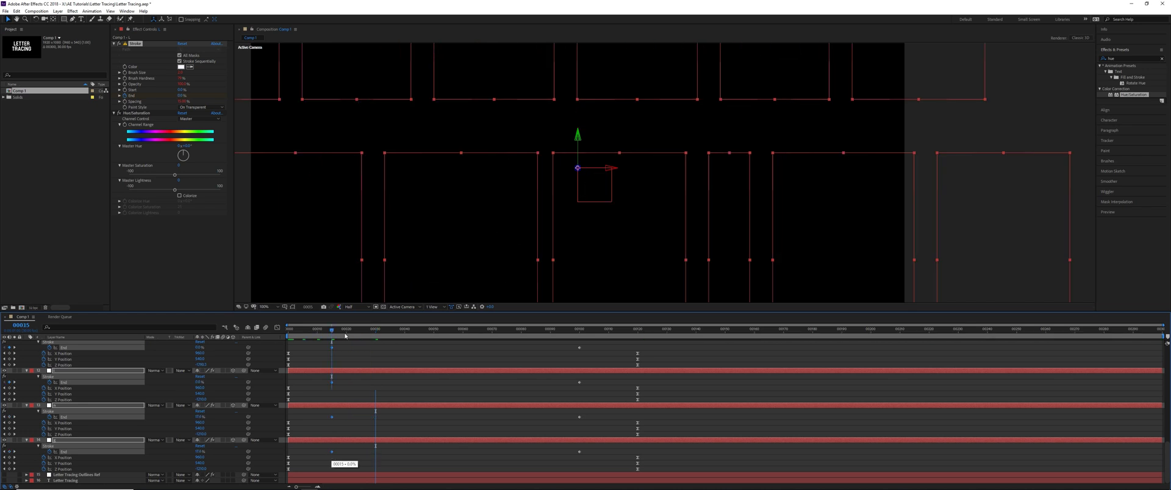
key(space)
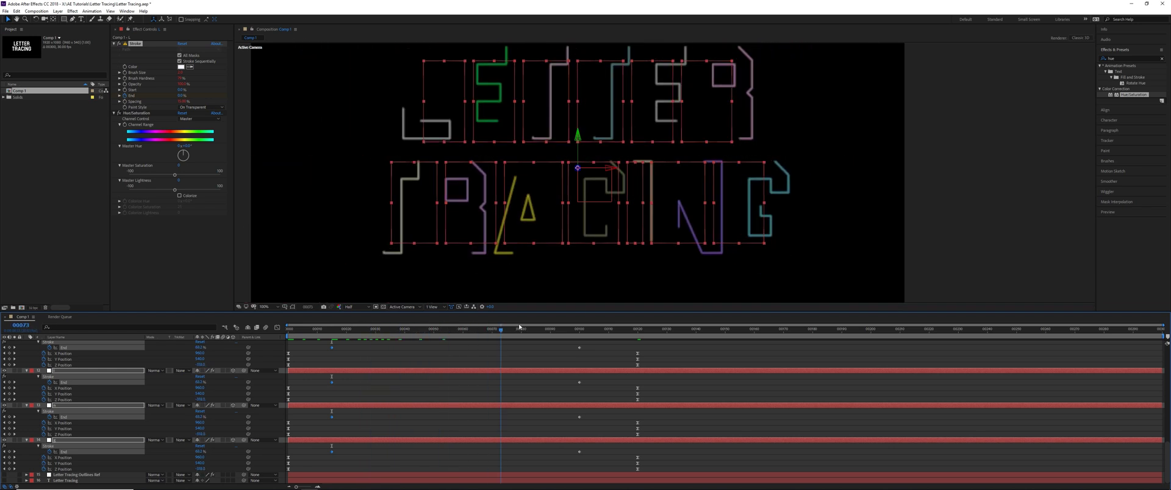
click(639, 327)
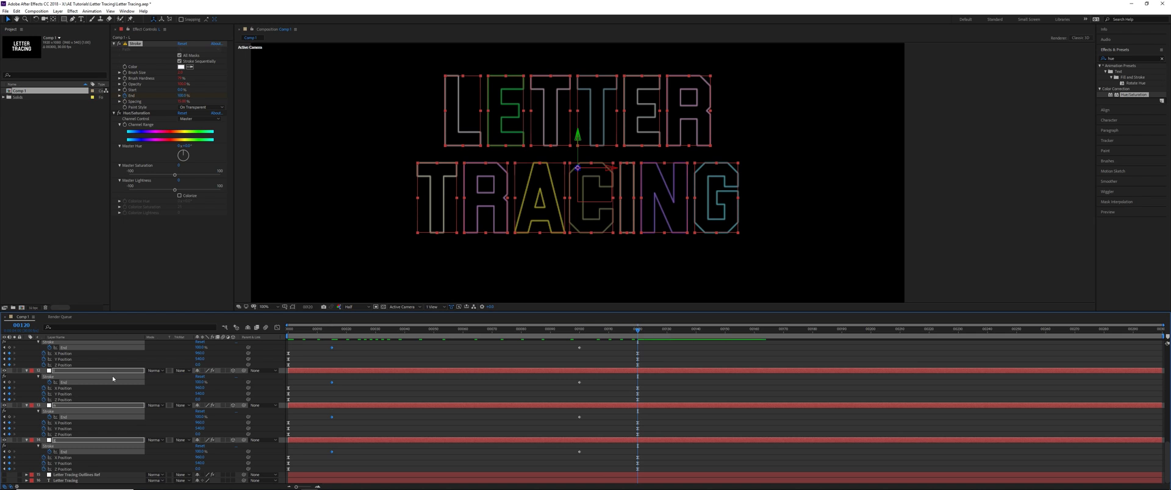
Collapse the layers, then shift the E-through-G letter layers to start later.
click(27, 406)
click(158, 469)
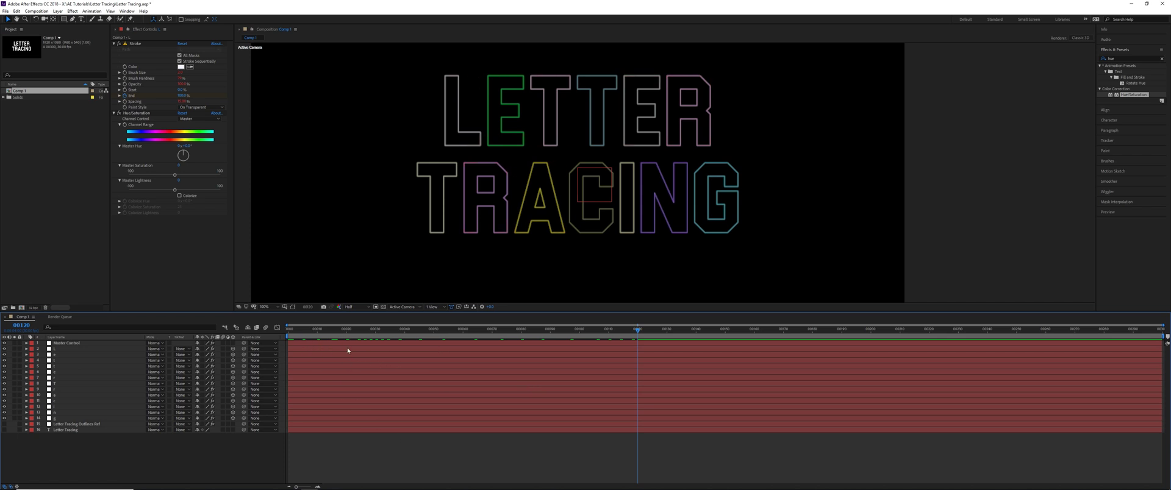
click(295, 349)
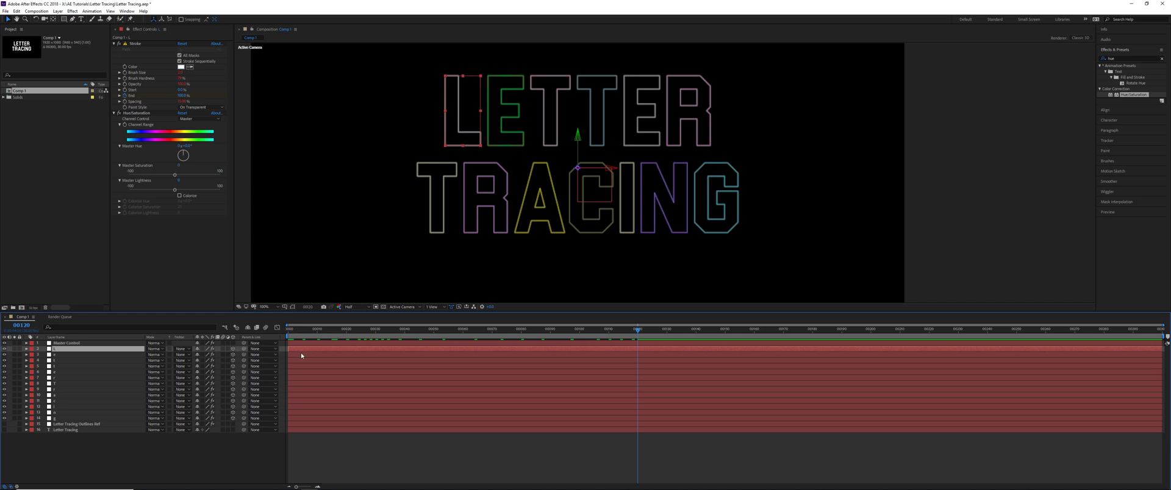
click(302, 354)
shift+click(302, 419)
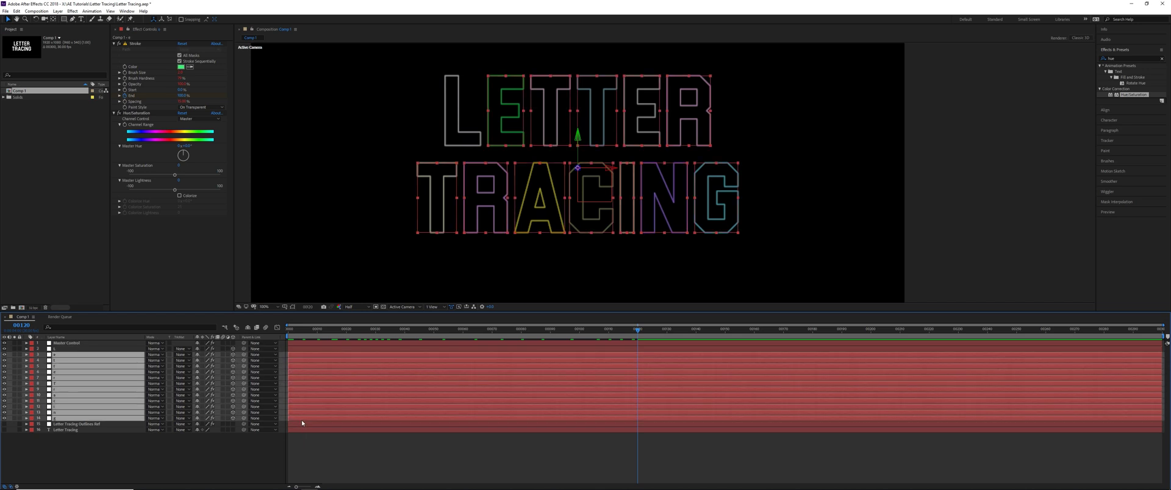
drag(301, 353, 333, 352)
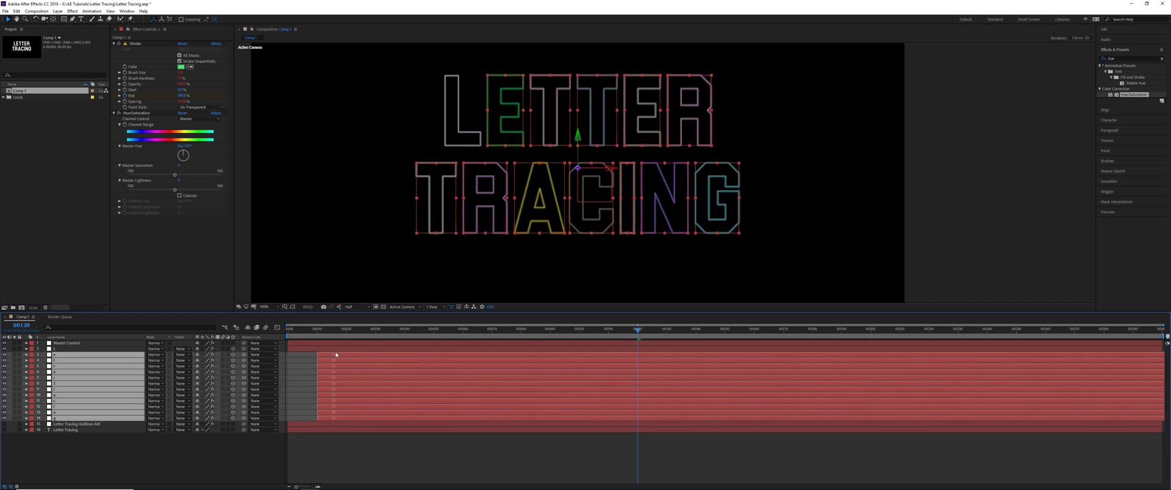
Stagger the next letters, dropping each from the selection and shifting the rest later.
ctrl+click(348, 356)
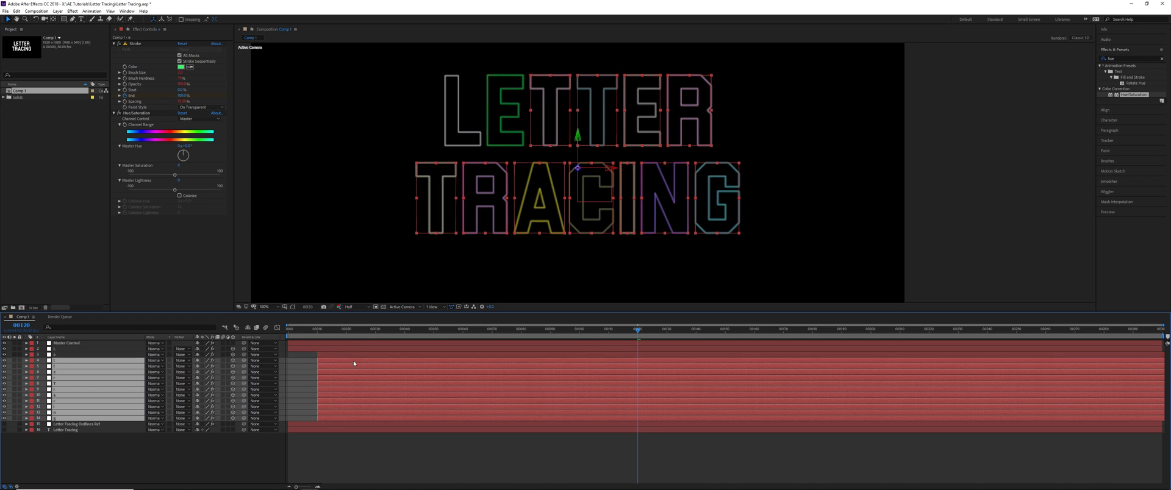
drag(379, 361, 627, 399)
ctrl+click(391, 362)
ctrl+click(446, 368)
ctrl+click(490, 371)
ctrl+click(532, 379)
ctrl+click(565, 385)
ctrl+click(599, 390)
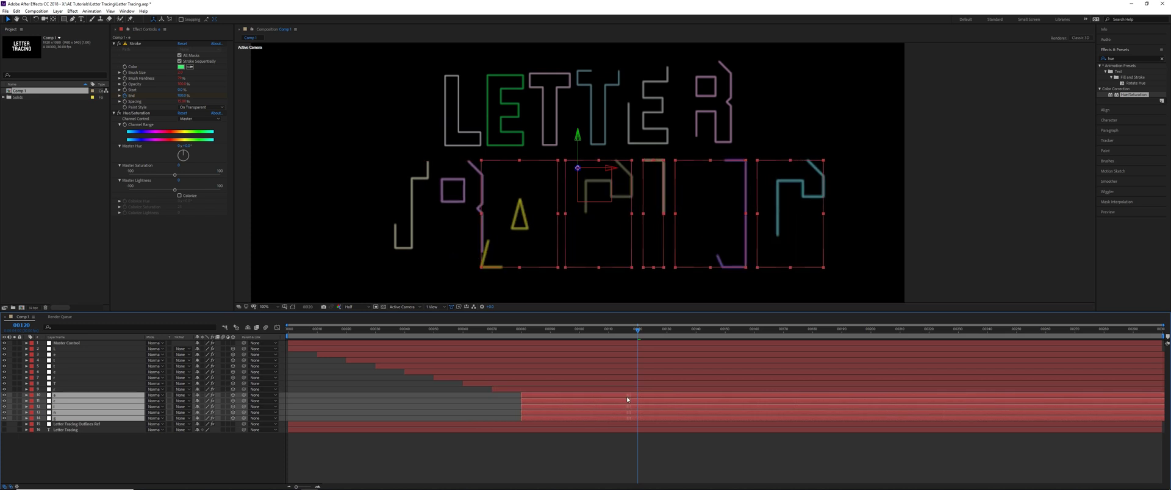
ctrl+click(627, 396)
drag(629, 402, 701, 407)
Finish the staircase so I, N and G start successively, with G last.
ctrl+click(670, 402)
ctrl+click(702, 407)
drag(702, 413, 731, 413)
ctrl+click(731, 413)
drag(732, 418, 763, 416)
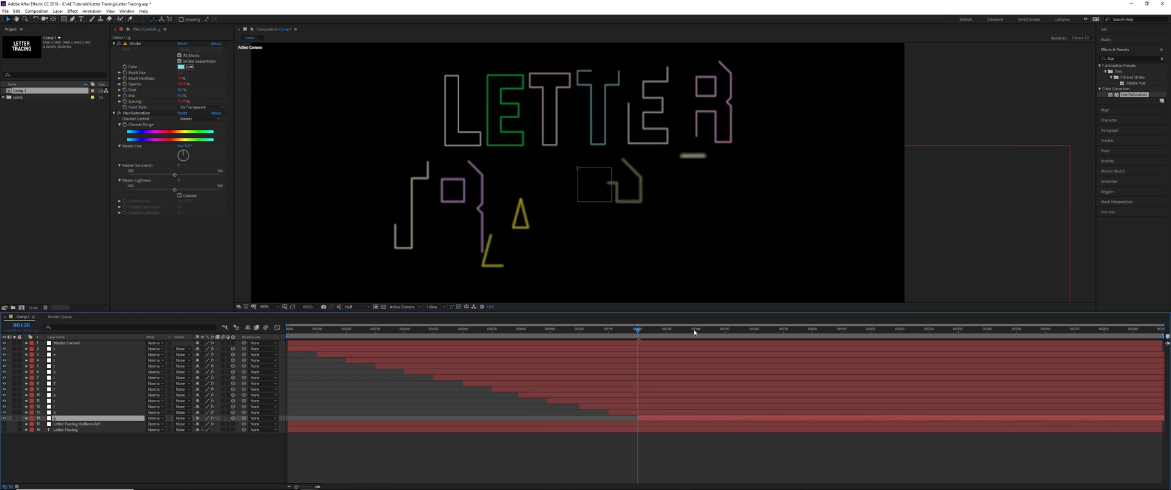
Preview the staggered letter animation from frame 220.
click(933, 330)
key(space)
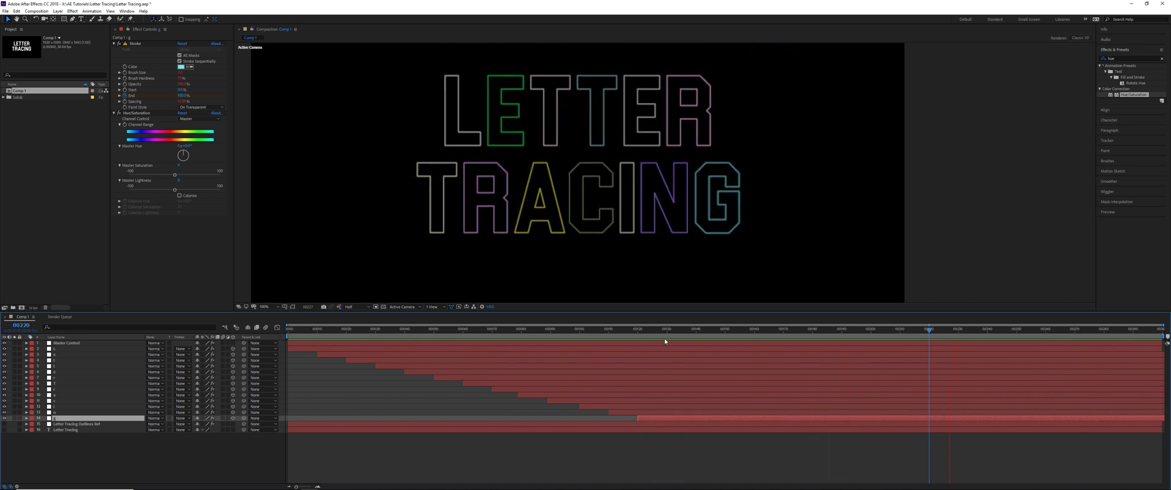
key(space)
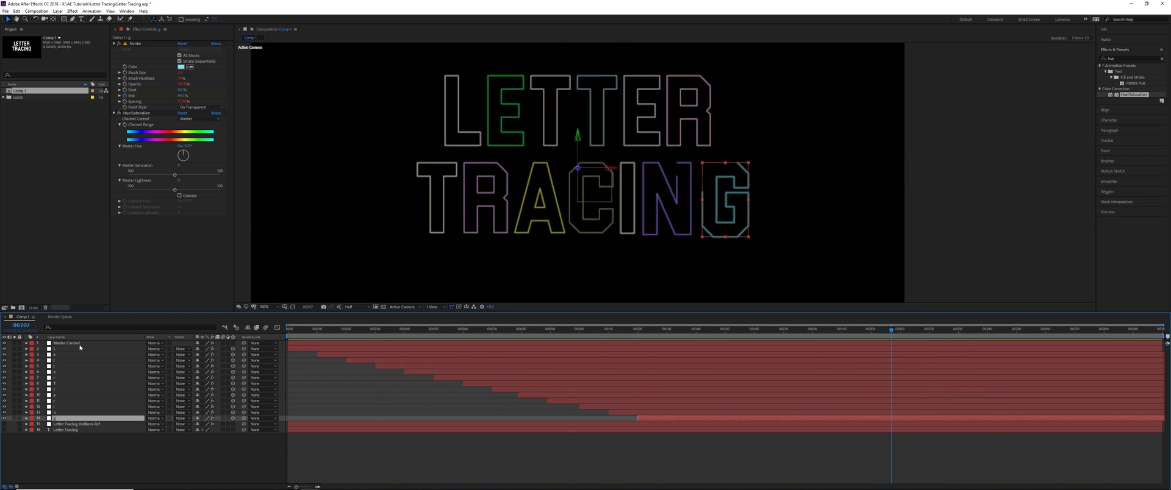
click(81, 343)
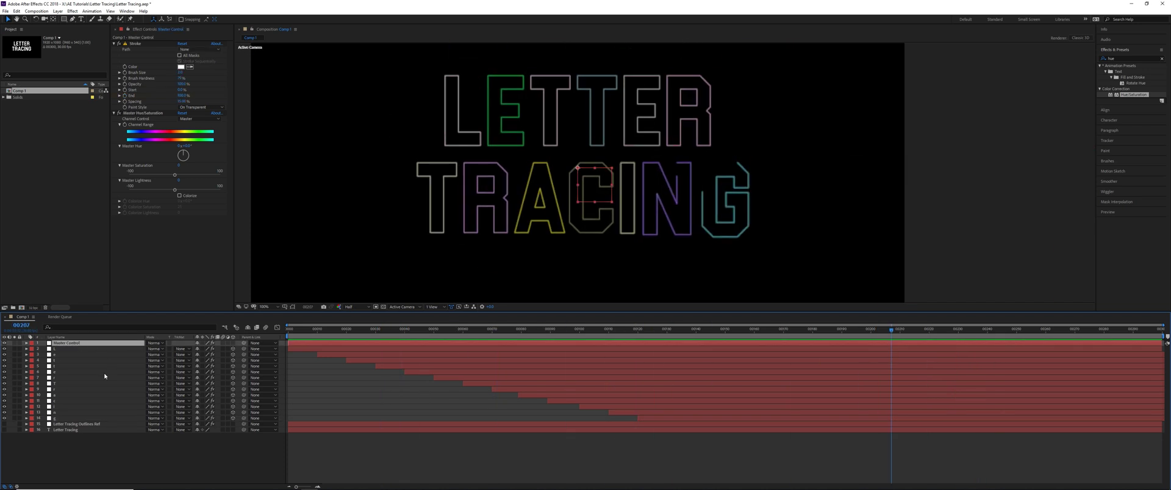
click(180, 72)
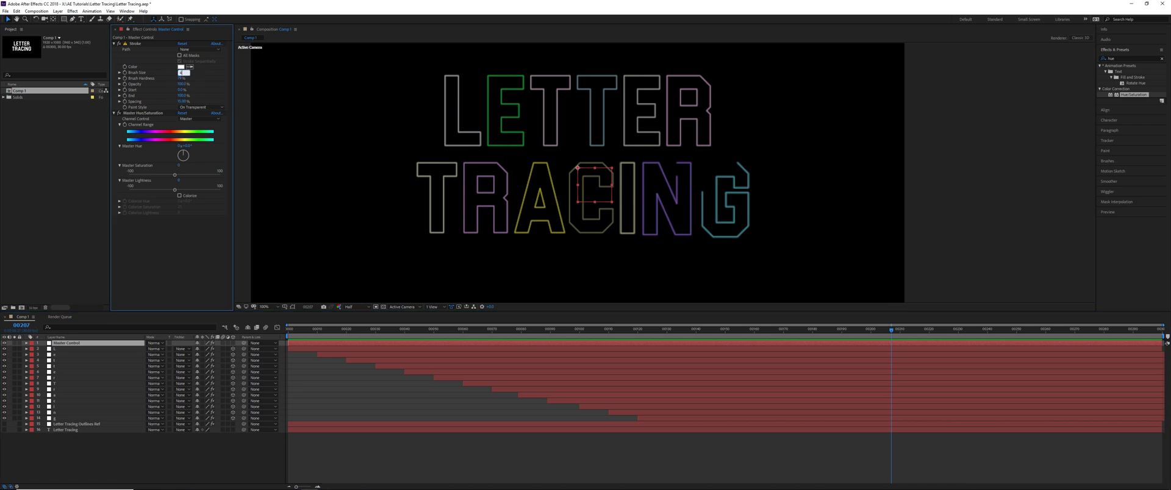
text(4)
key(Return)
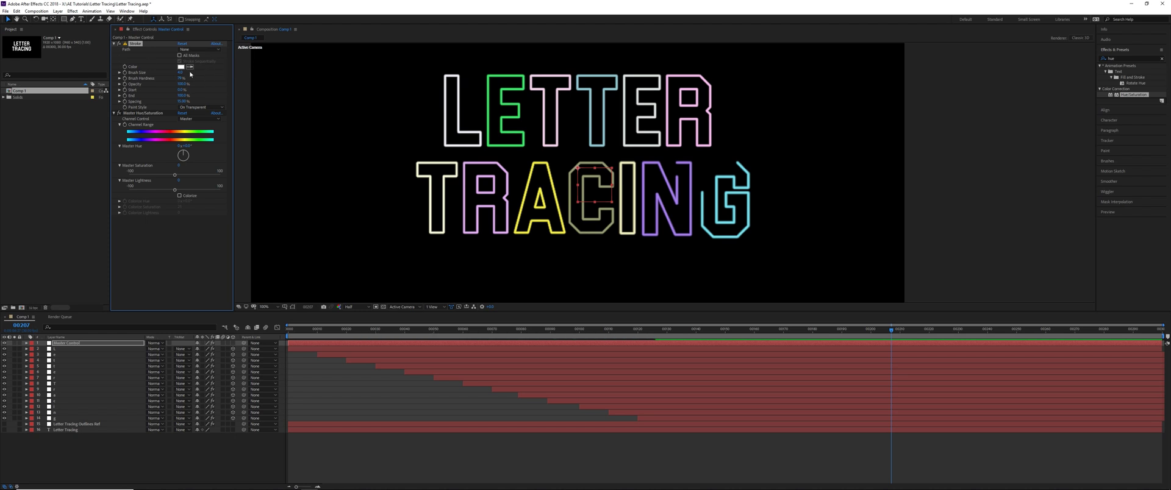
click(181, 72)
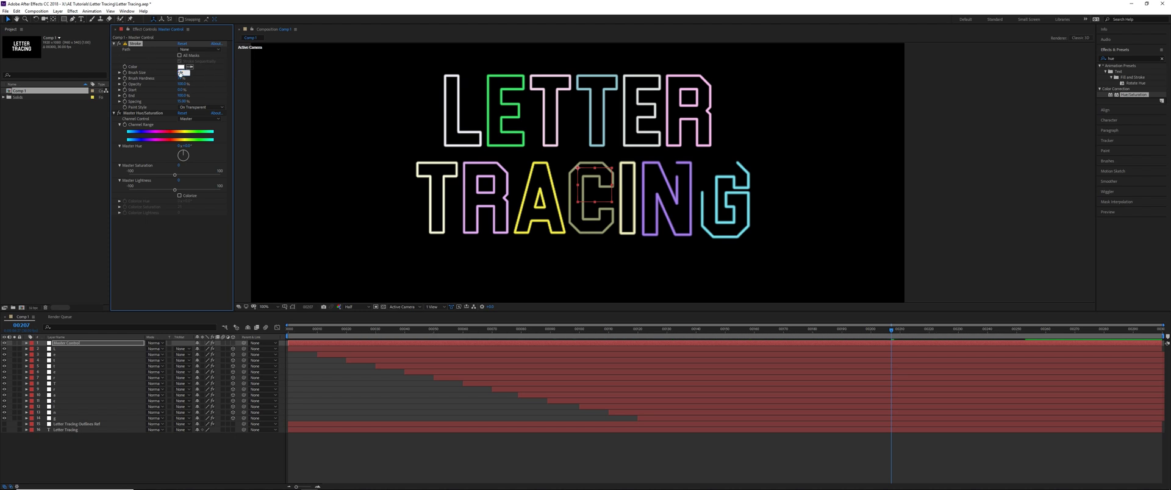
text(3)
key(Return)
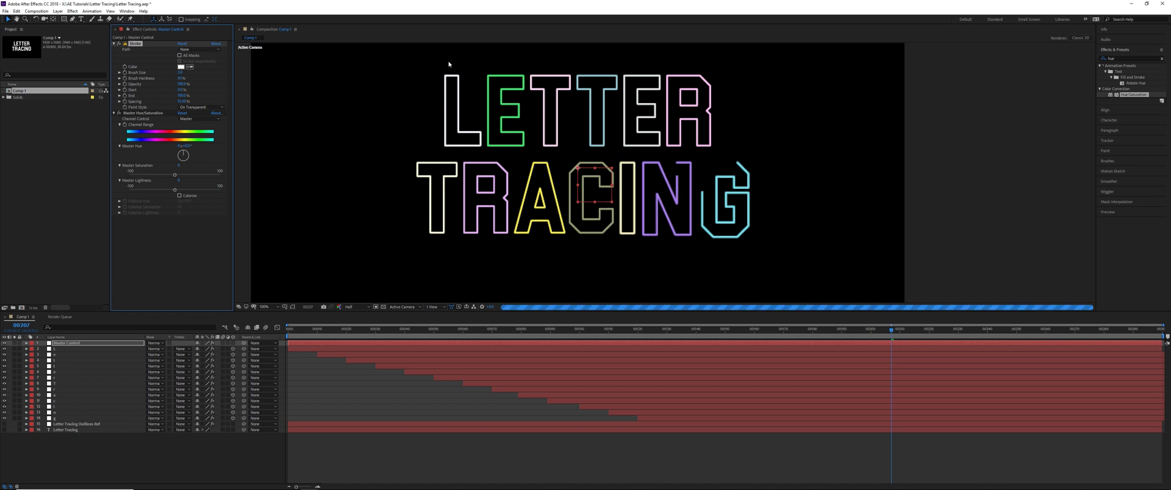
scroll(546, 150, up, 1)
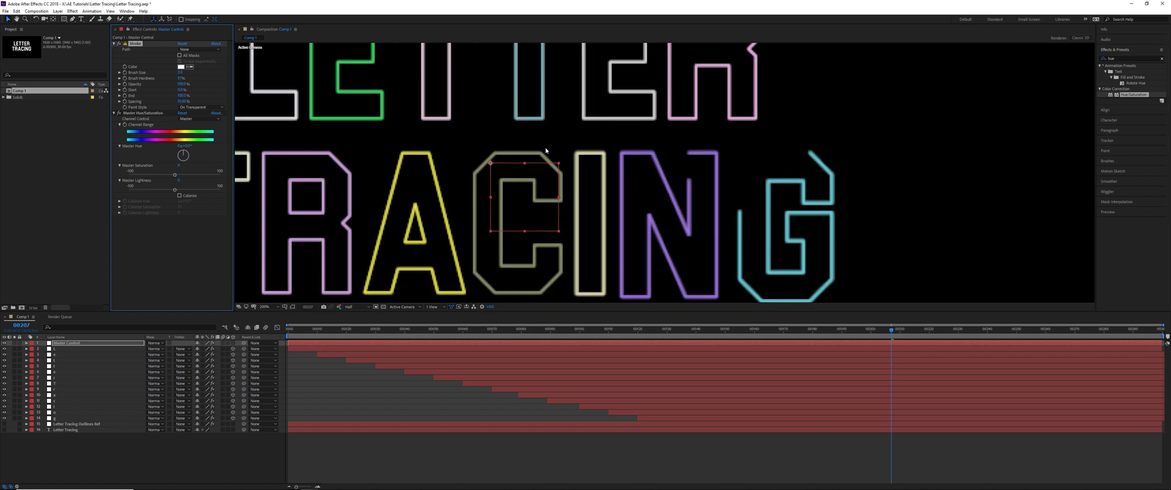
scroll(546, 150, down, 1)
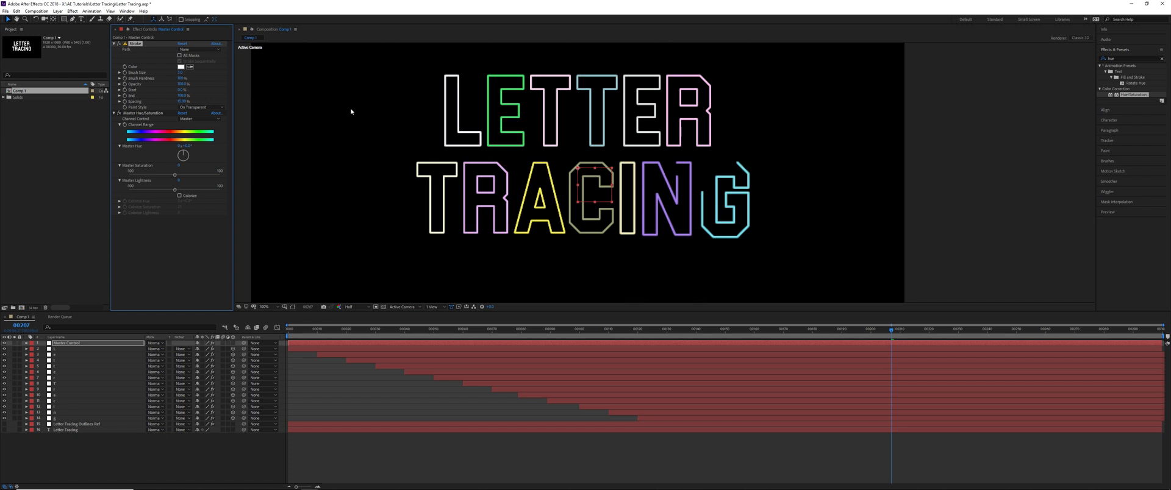
drag(183, 101, 230, 101)
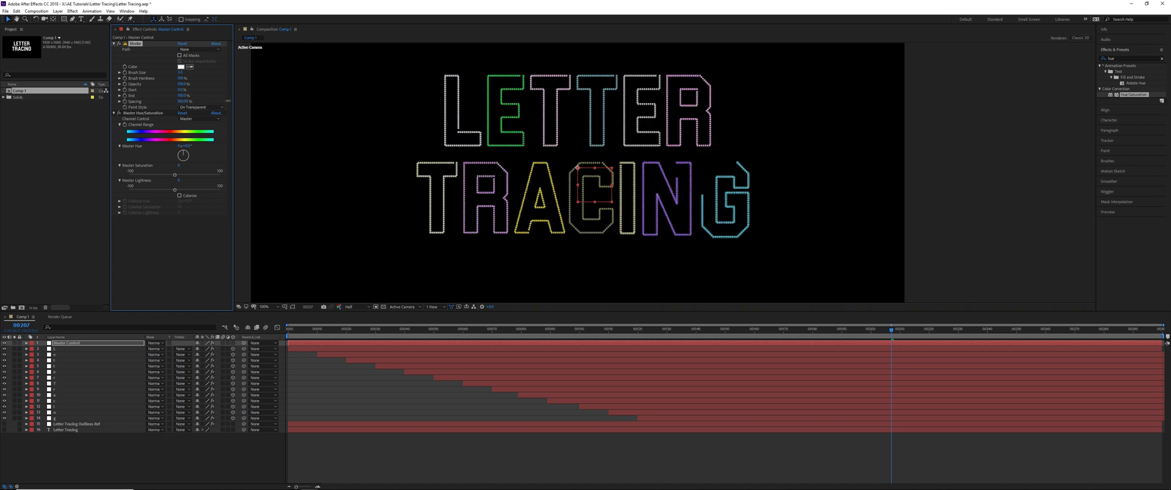
scroll(666, 172, up, 1)
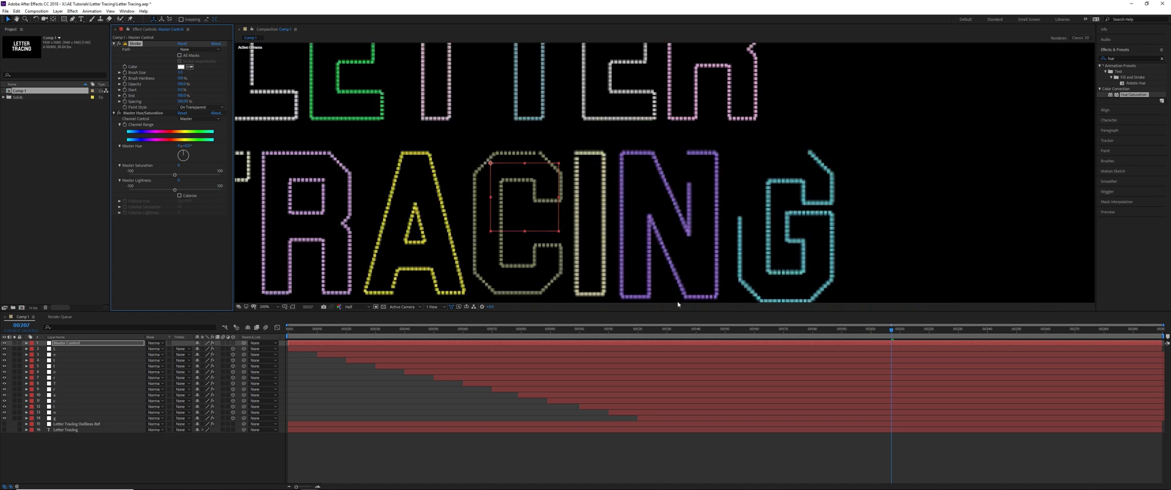
click(677, 331)
scroll(593, 206, down, 1)
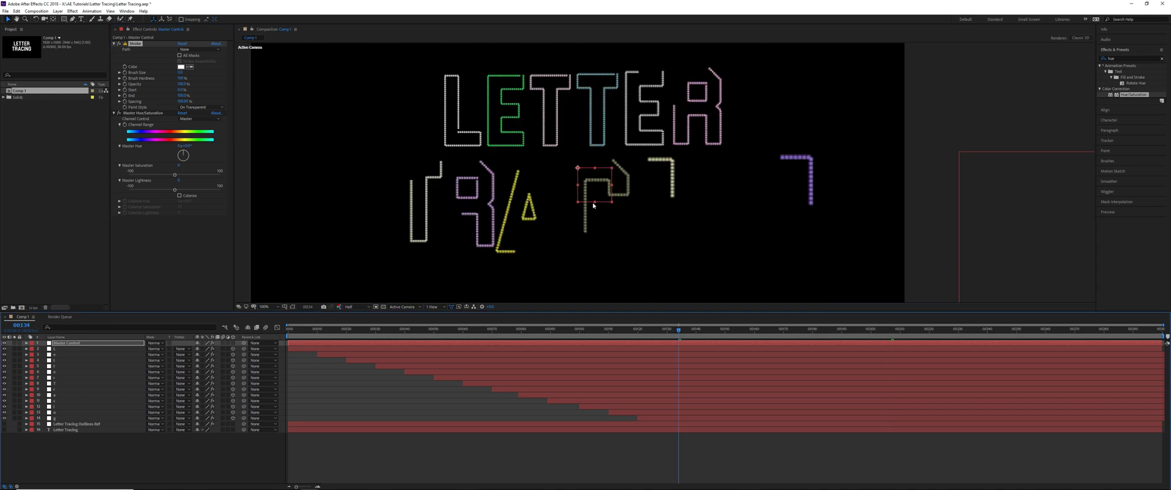
scroll(594, 206, up, 1)
key(k)
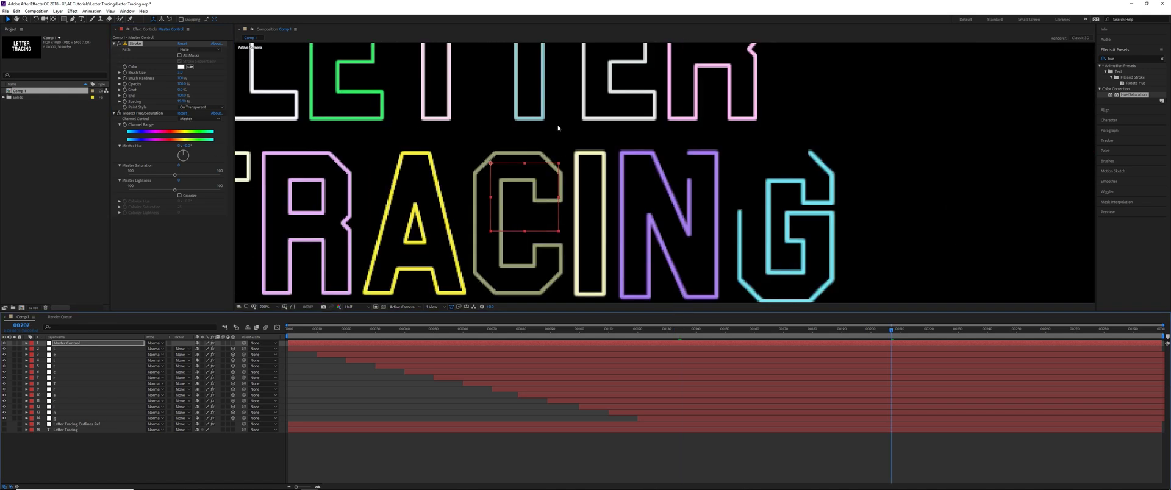
scroll(555, 125, down, 1)
Add an adjustment layer with Glow and raise Master Control saturation to 27.
right_click(164, 385)
mouse_move(202, 390)
click(286, 445)
click(1123, 58)
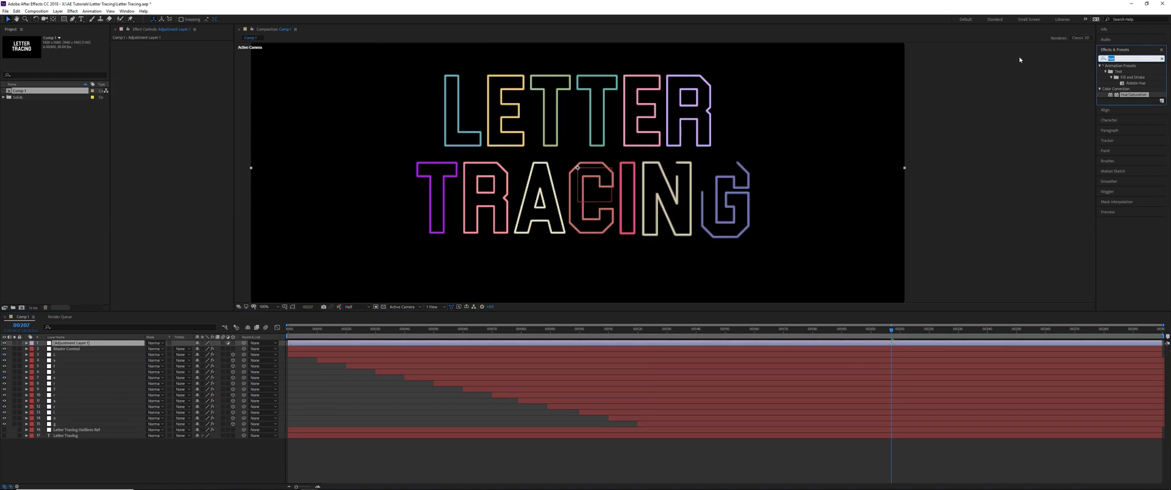
text(glow)
drag(1126, 114, 196, 130)
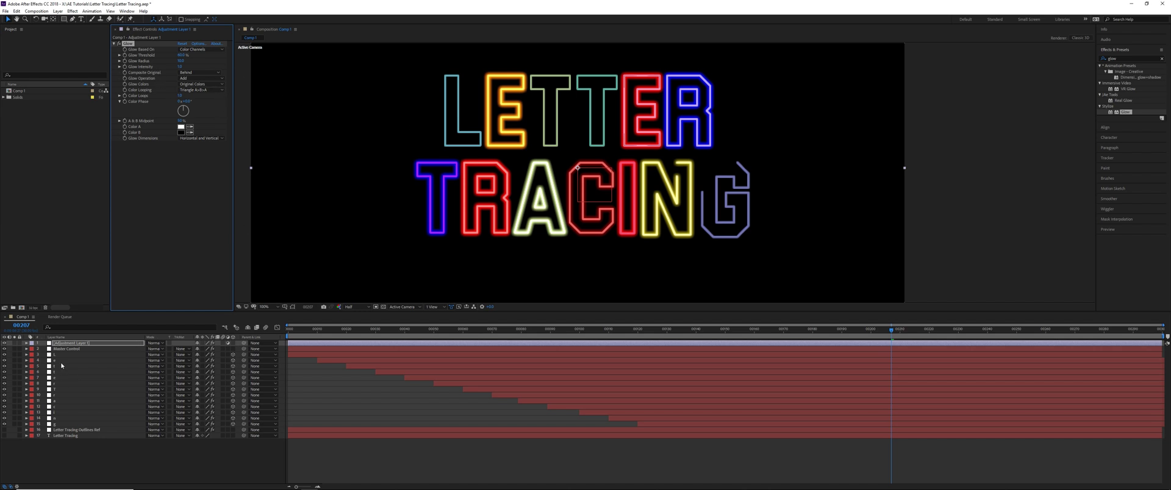
key(ctrl+Down)
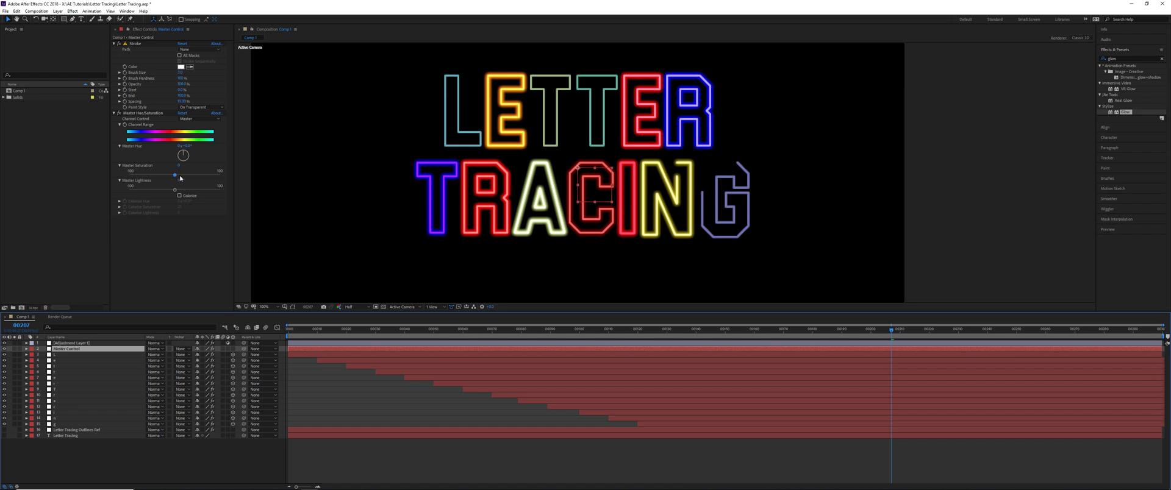
drag(183, 176, 206, 174)
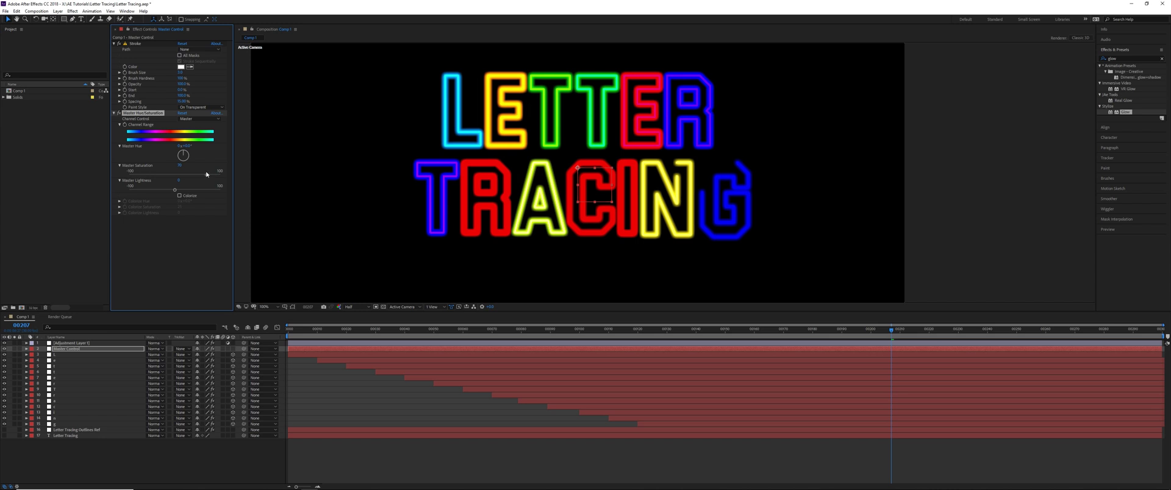
Set Glow intensity 0.5, radius 200 and threshold 50%.
click(91, 342)
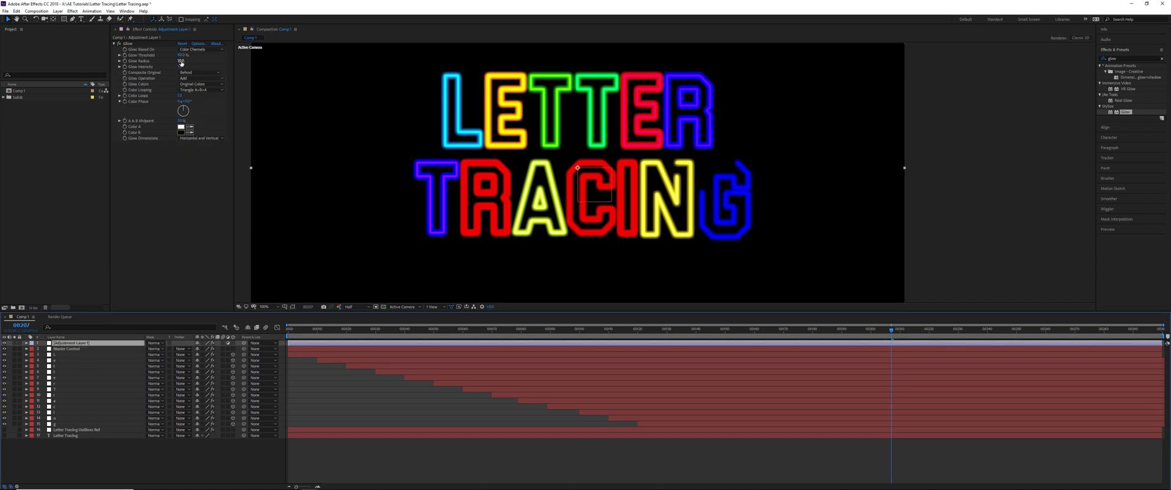
click(180, 66)
text(0.5)
key(Return)
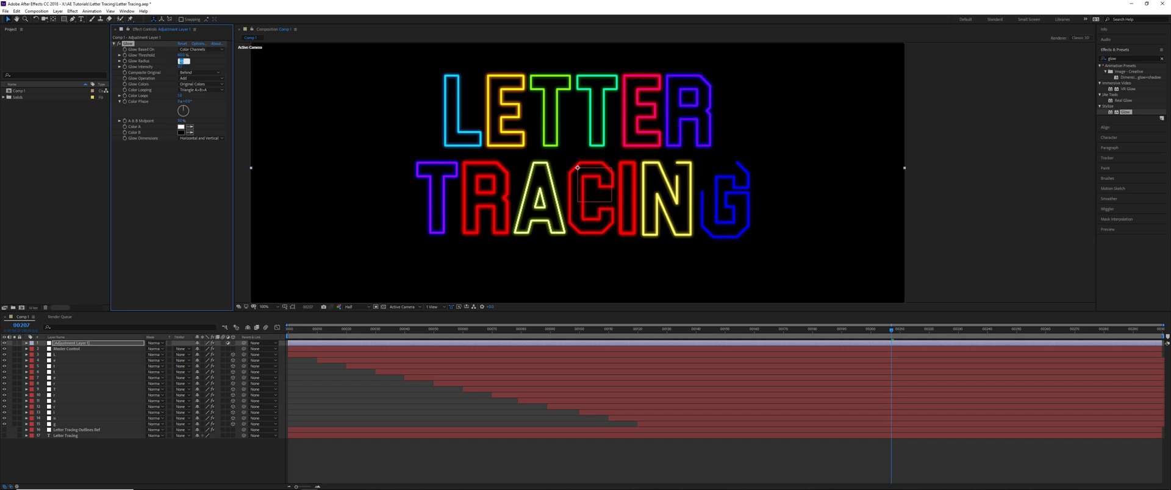
text(200)
key(Return)
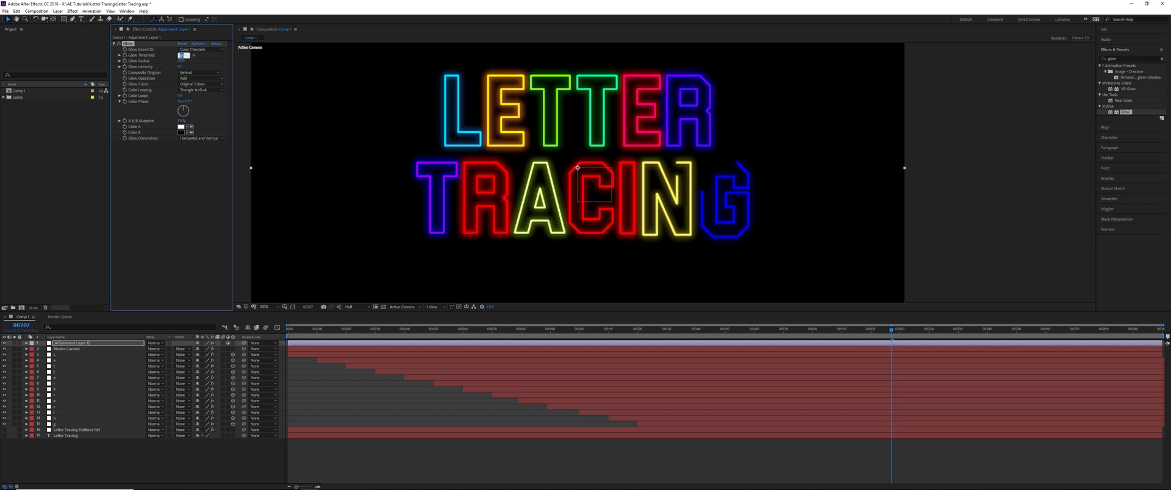
text(50)
key(Return)
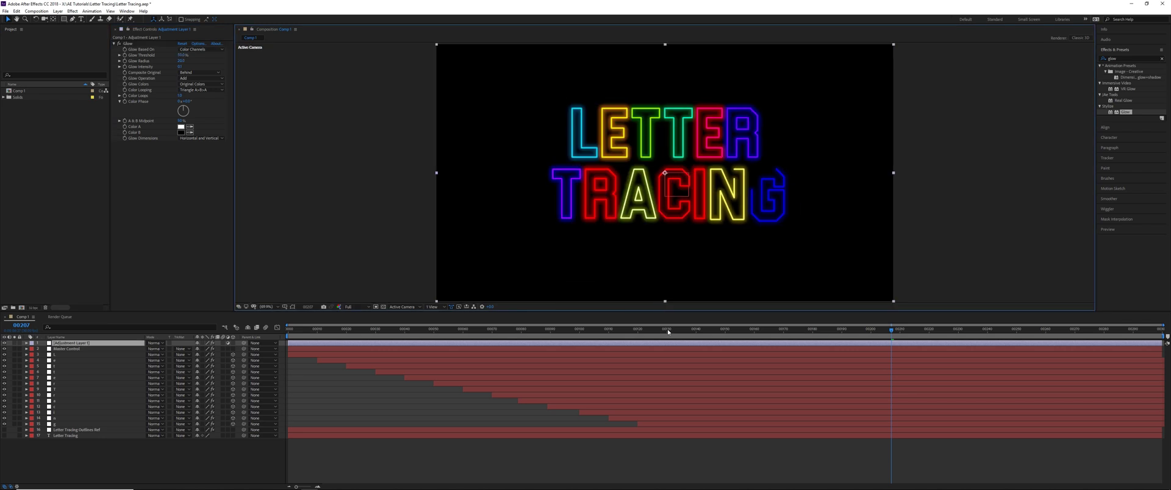
At frame 123, reduce Glow radius to 10 and intensity to 0.1.
drag(667, 331, 646, 331)
click(182, 61)
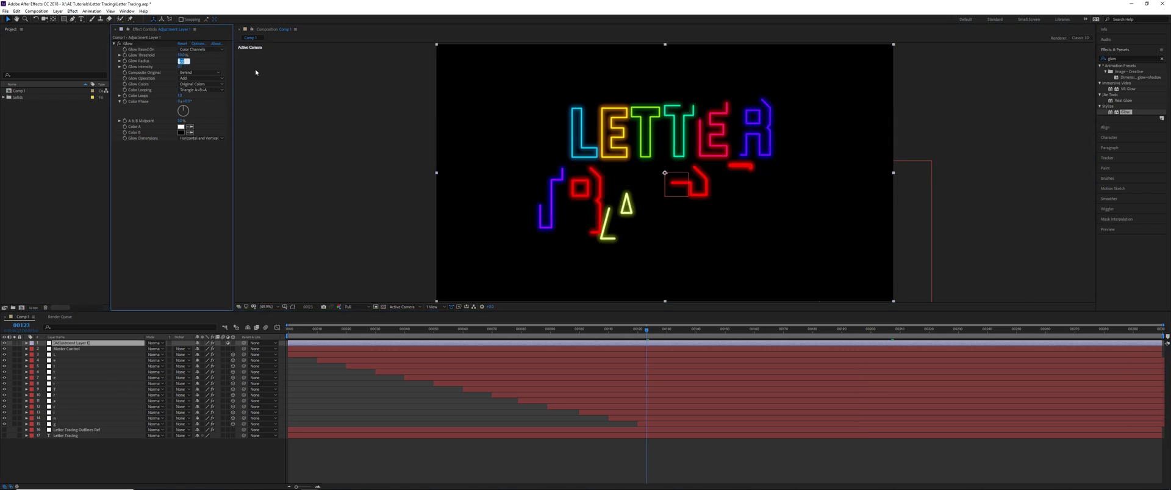
text(10)
key(Tab)
click(179, 66)
text(0.1)
key(Return)
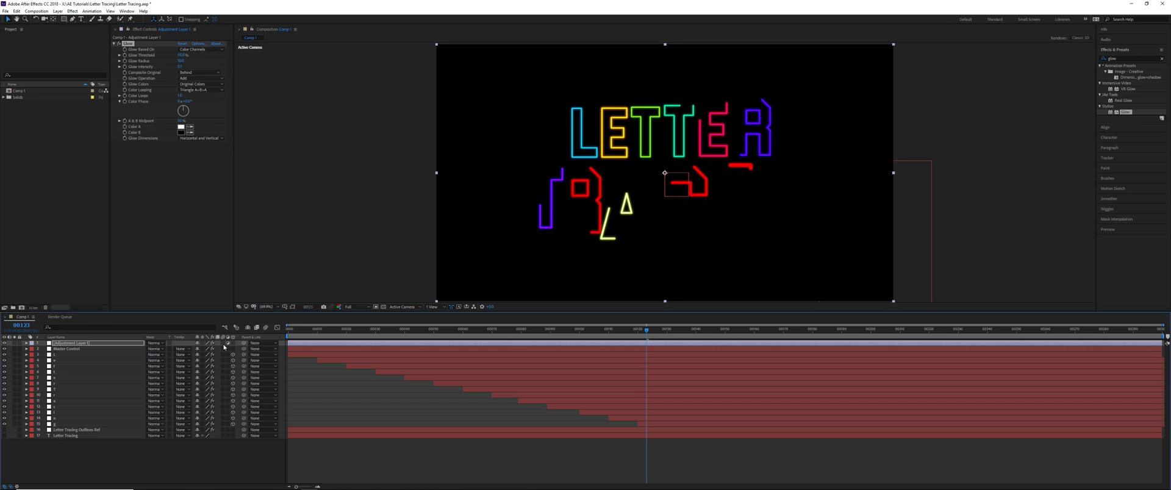
Enable motion blur on letter layers 3–15 and the composition, then check it at frame 73.
drag(223, 355, 223, 425)
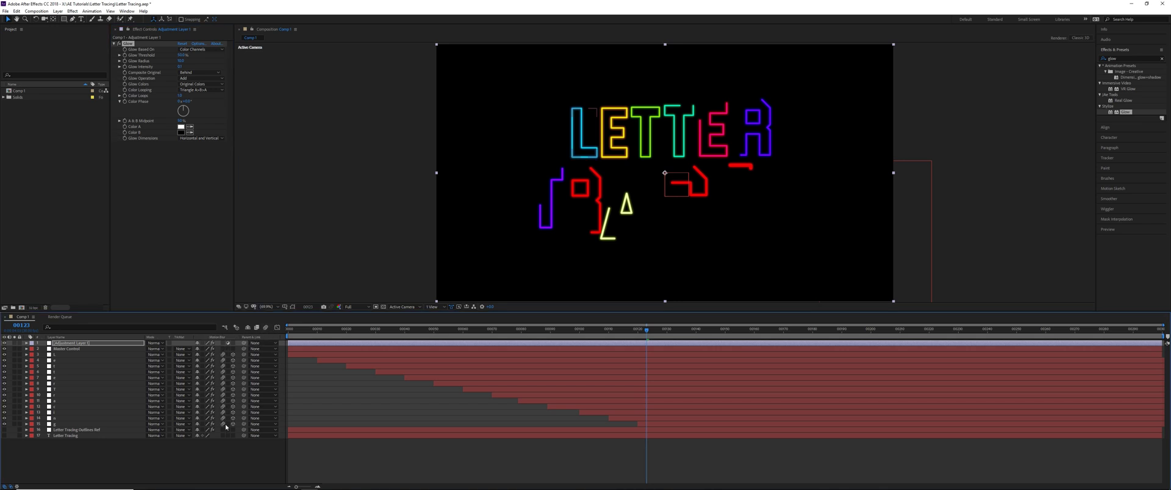
click(266, 328)
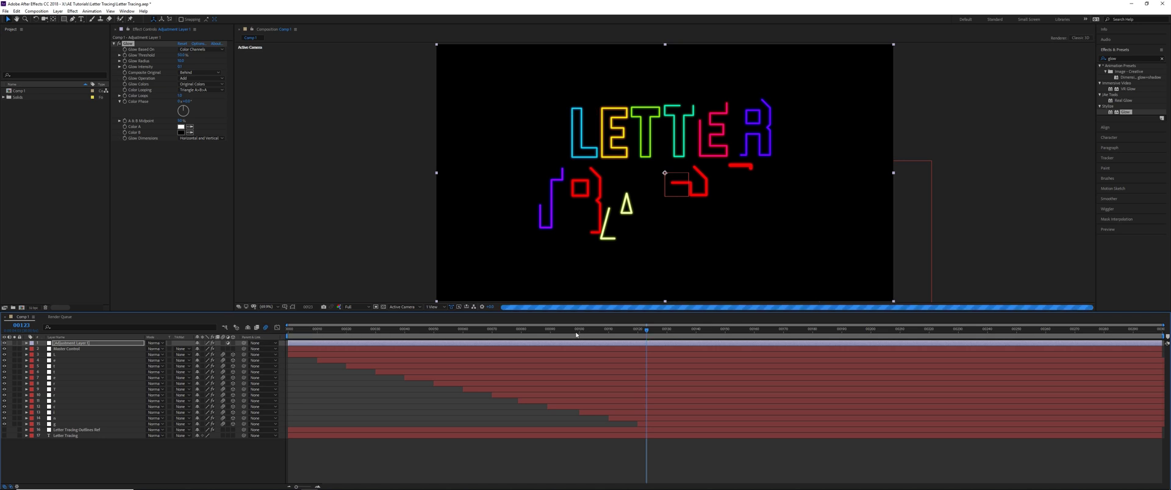
click(562, 331)
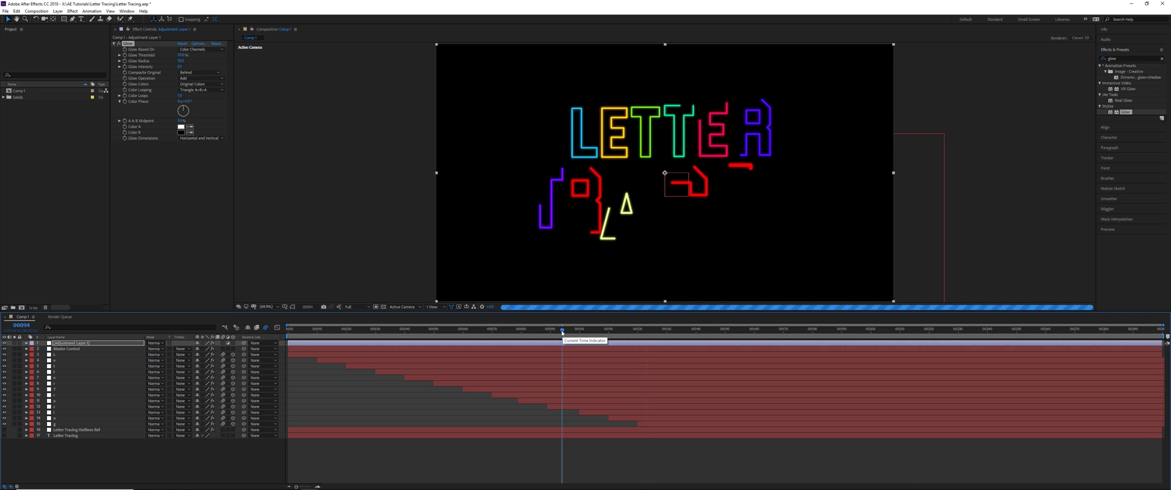
mouse_move(562, 332)
mouse_down()
mouse_move(500, 332)
mouse_move(542, 332)
mouse_up()
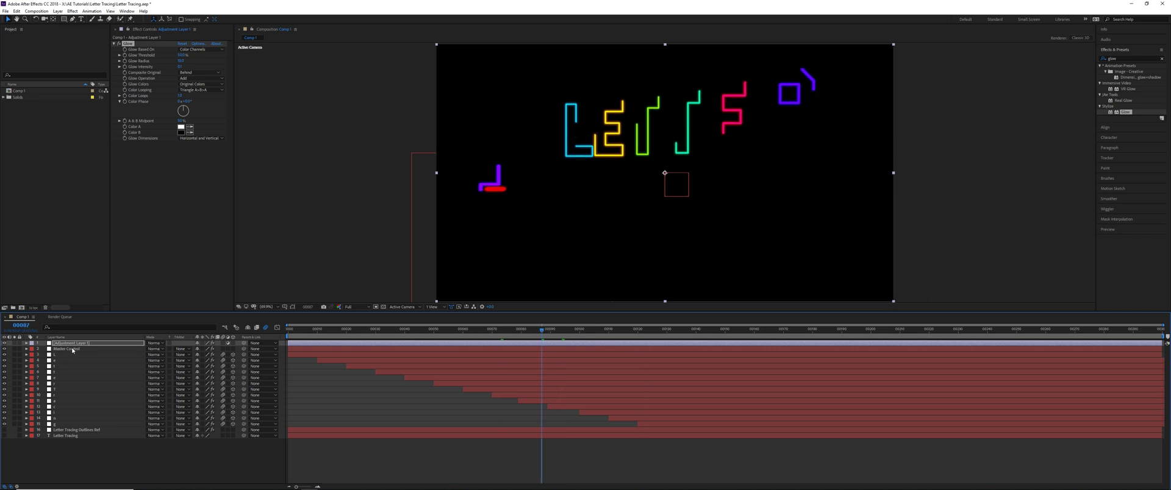
click(96, 349)
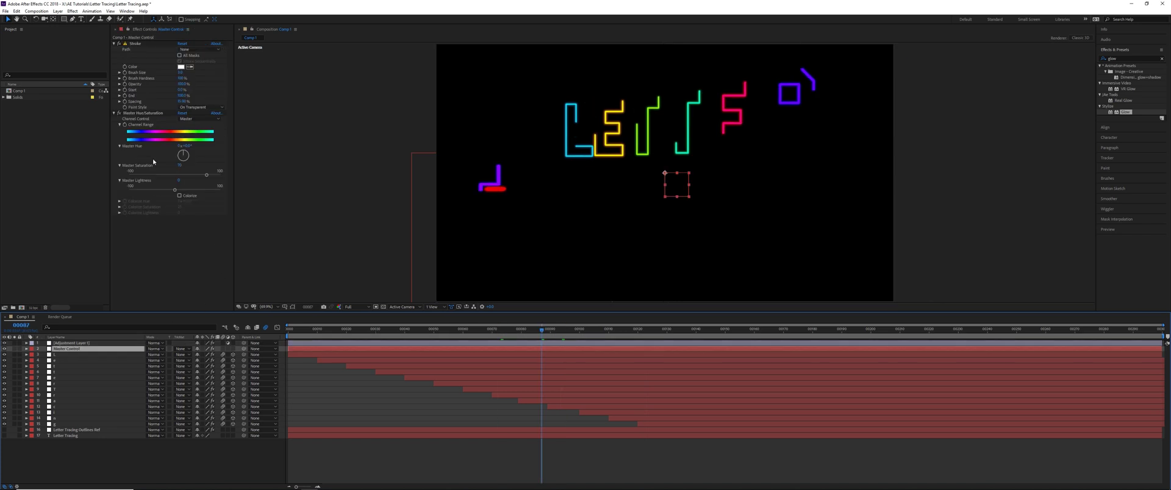
click(190, 155)
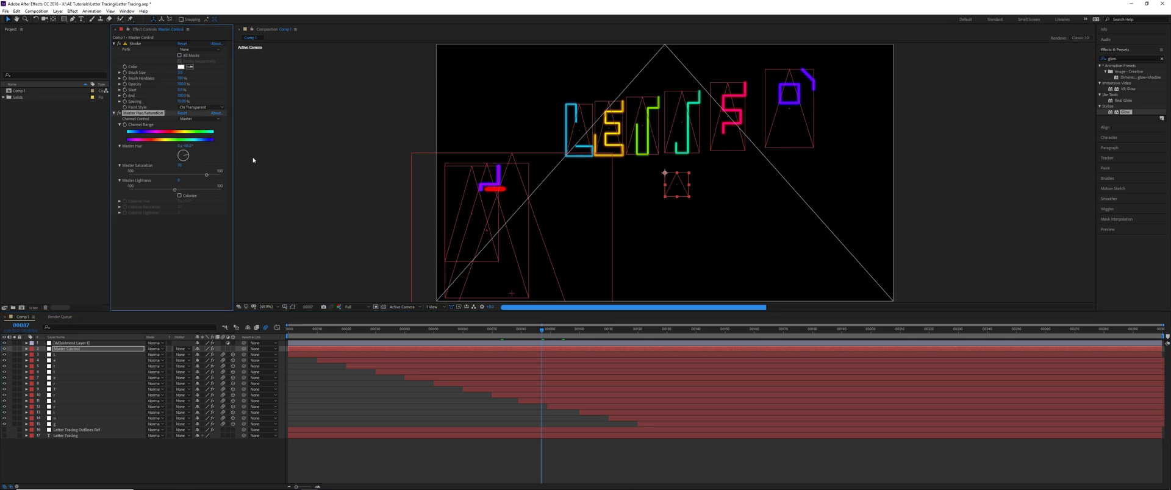
key(ctrl+z)
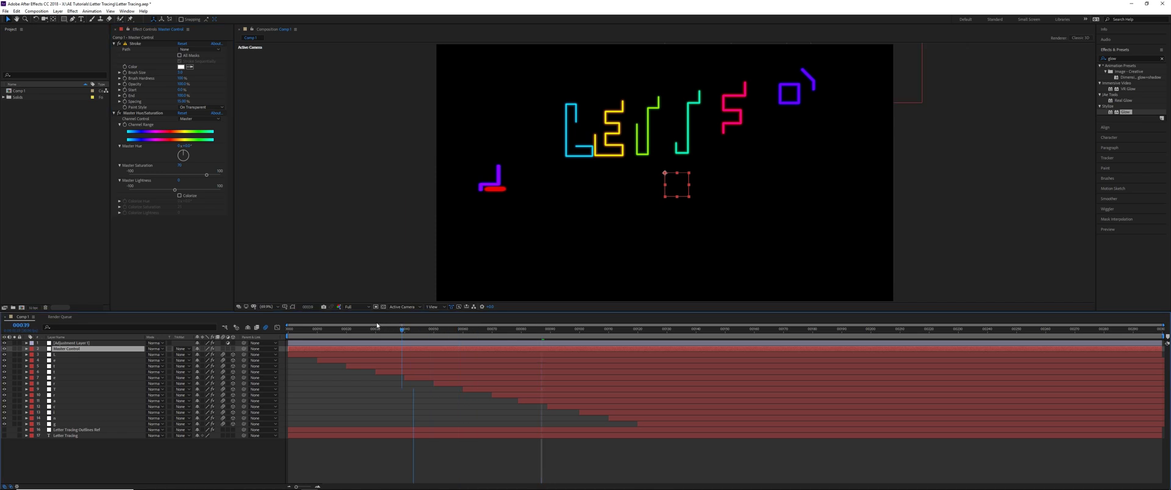
key(Home)
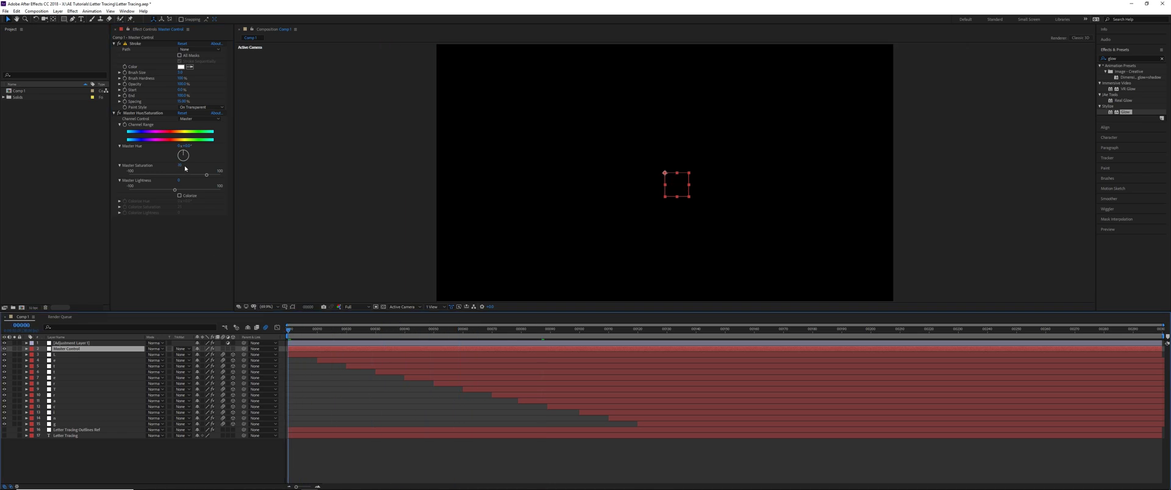
click(125, 127)
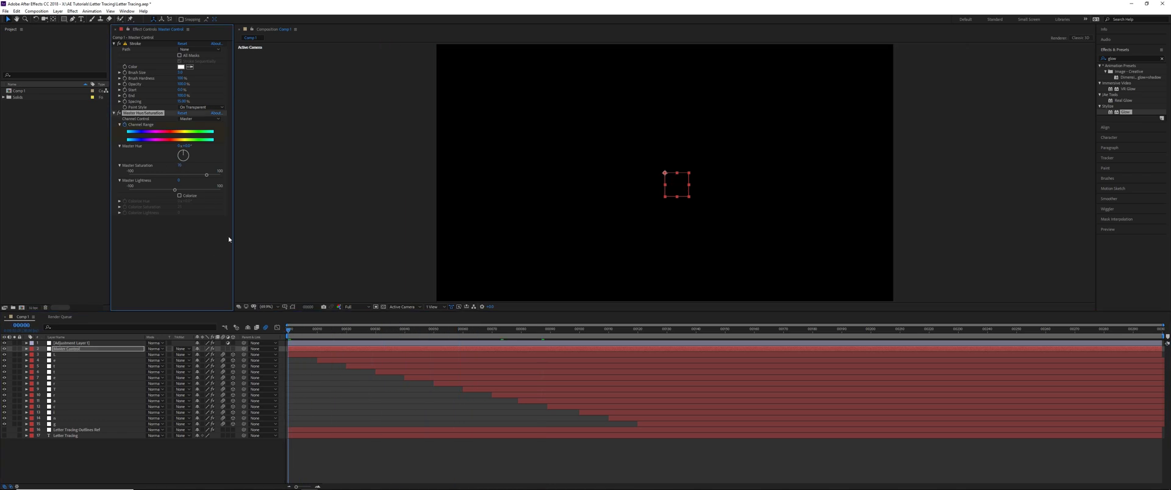
key(space)
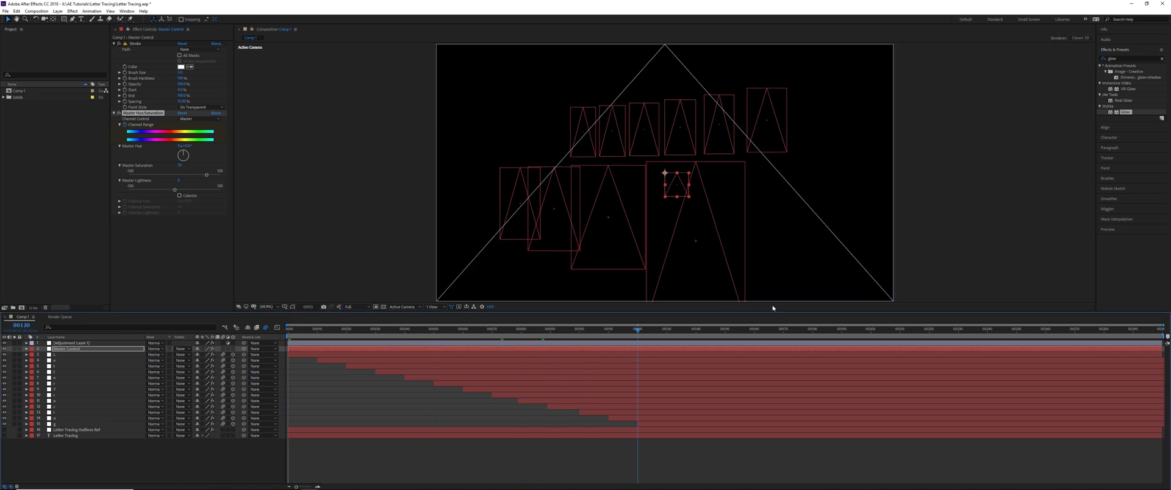
click(179, 146)
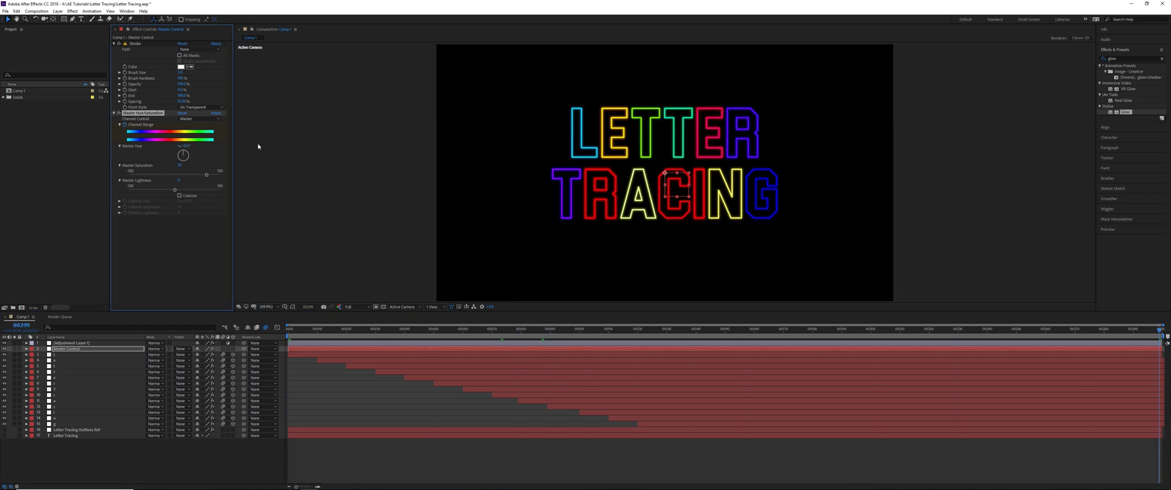
click(400, 220)
key(space)
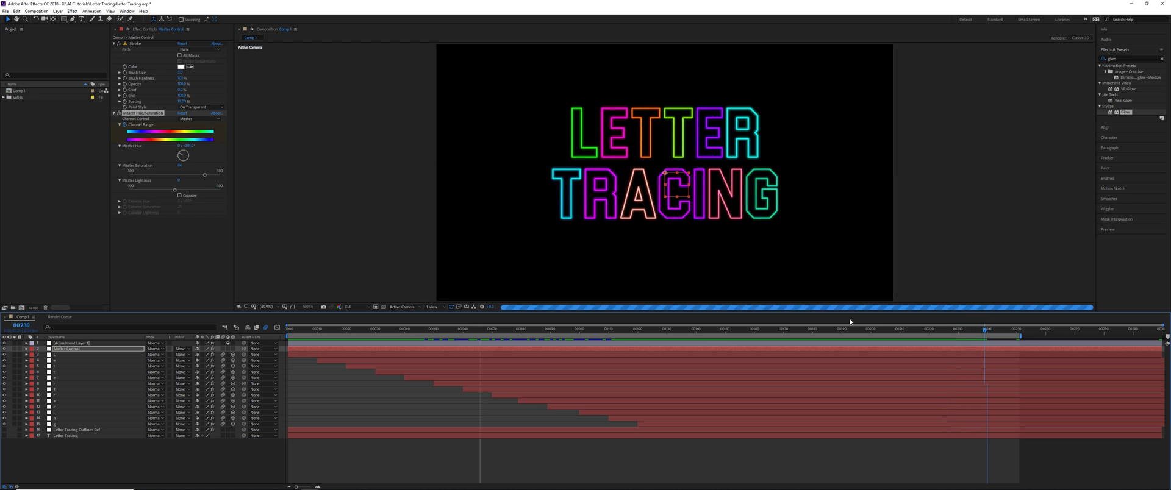
Rewind to frame 35 and play the preview of the recoloured glowing letters.
drag(822, 322, 391, 337)
key(space)
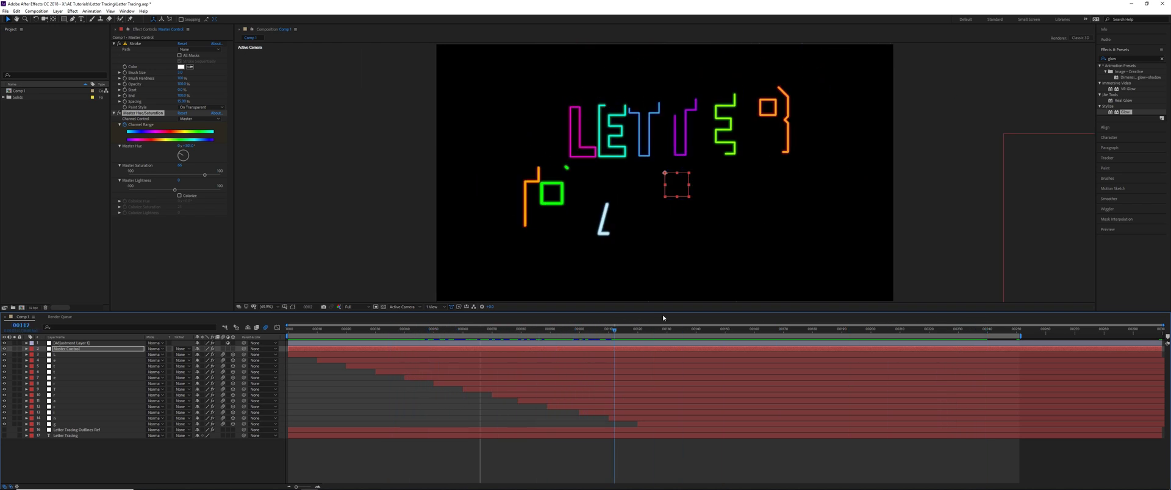